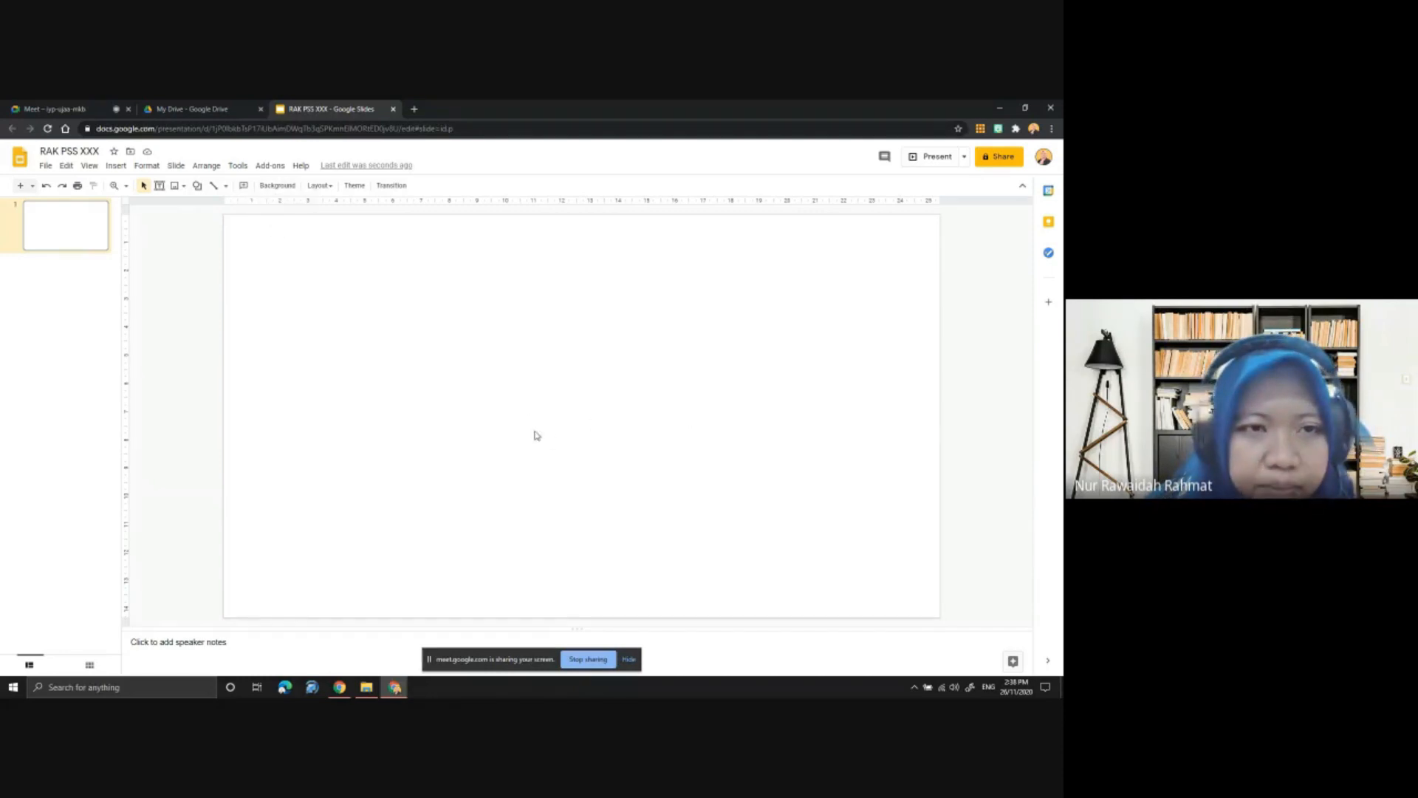
Open the slide's background settings, view the colour palette and start choosing a background image
click(275, 186)
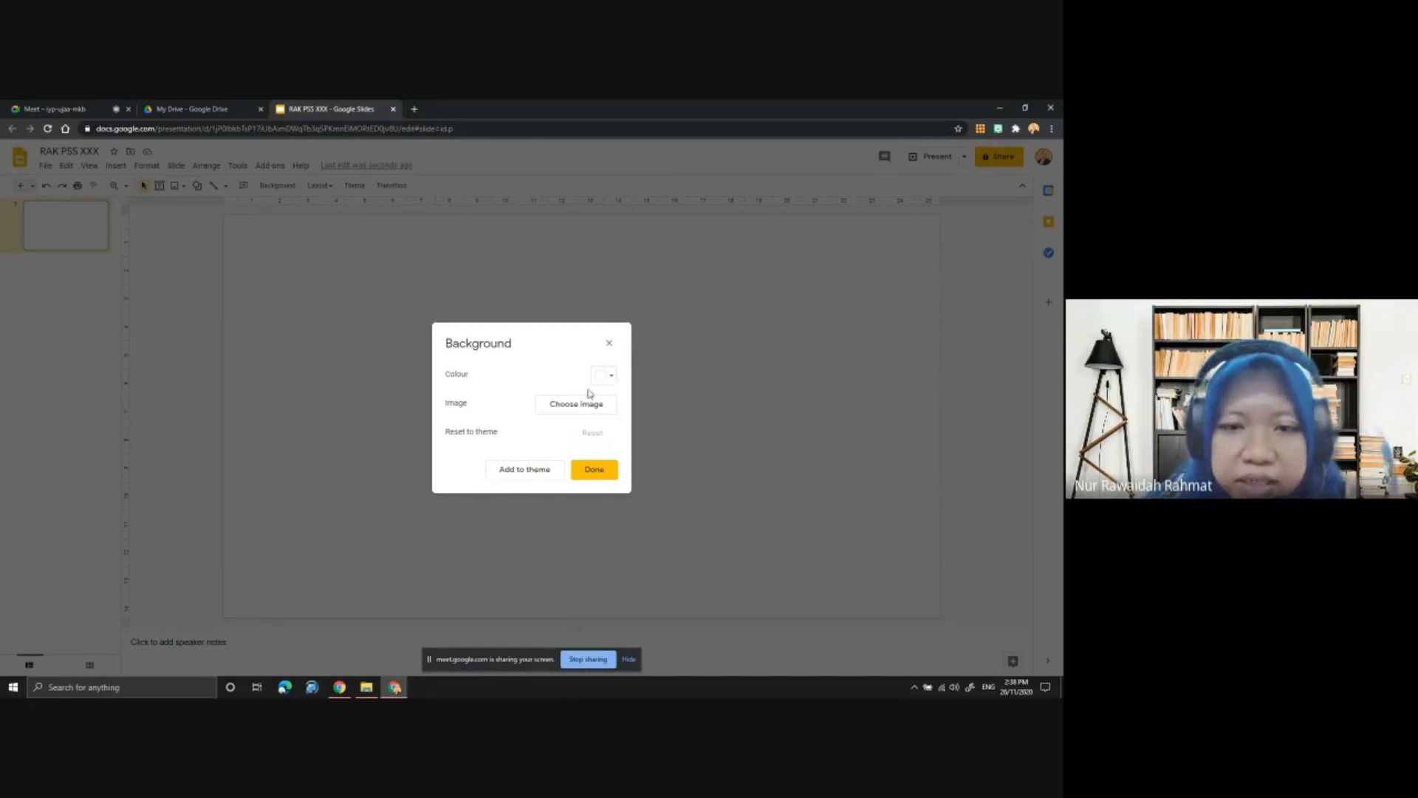
click(613, 380)
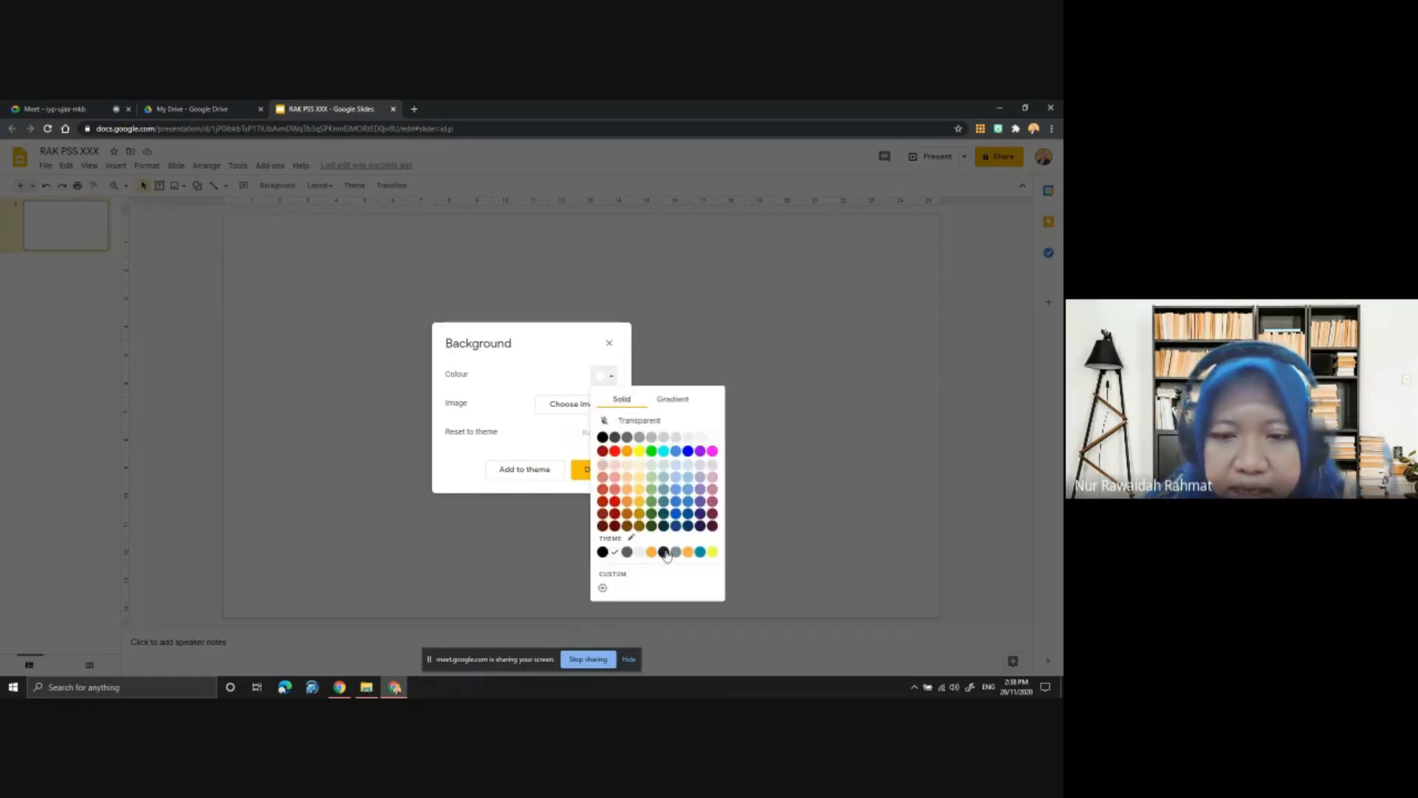
click(539, 370)
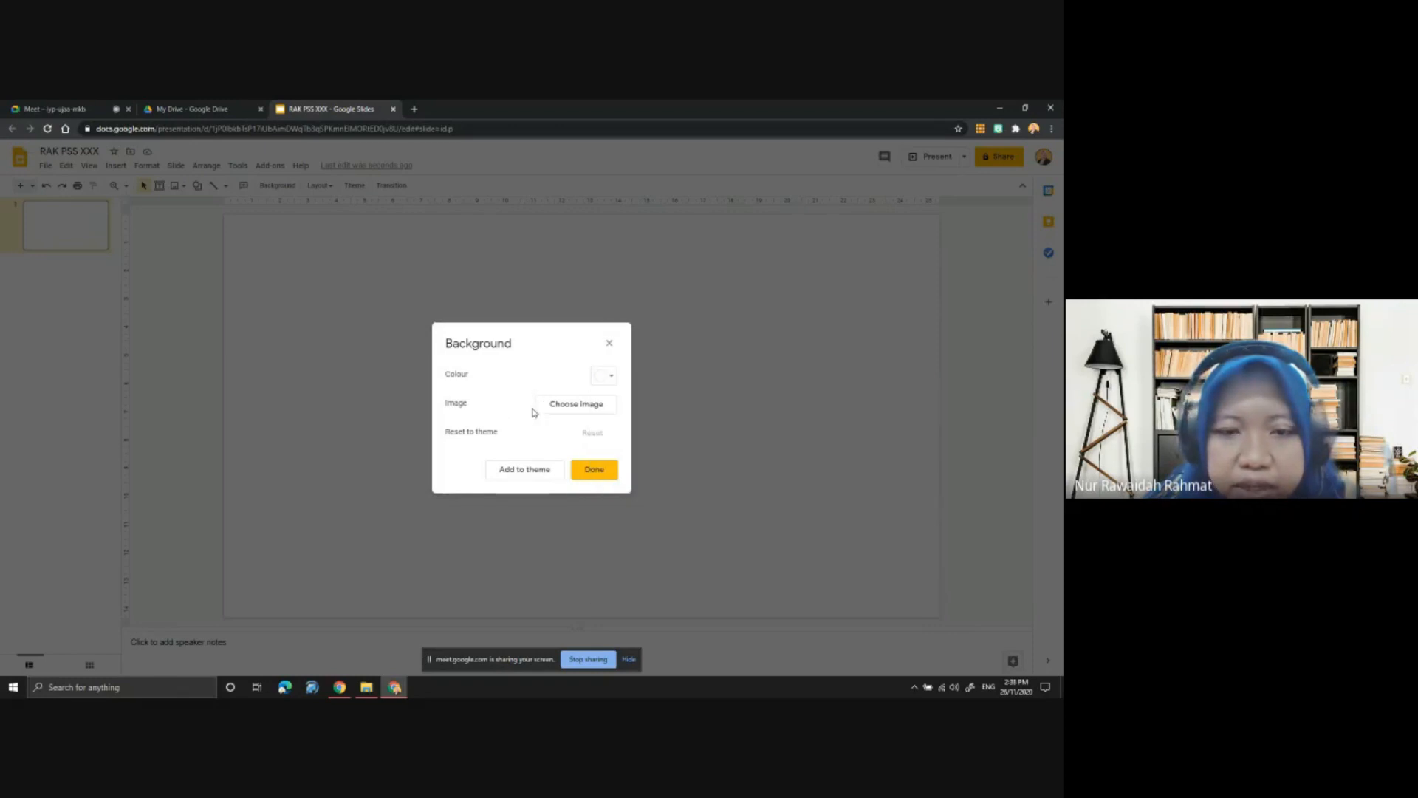
click(583, 410)
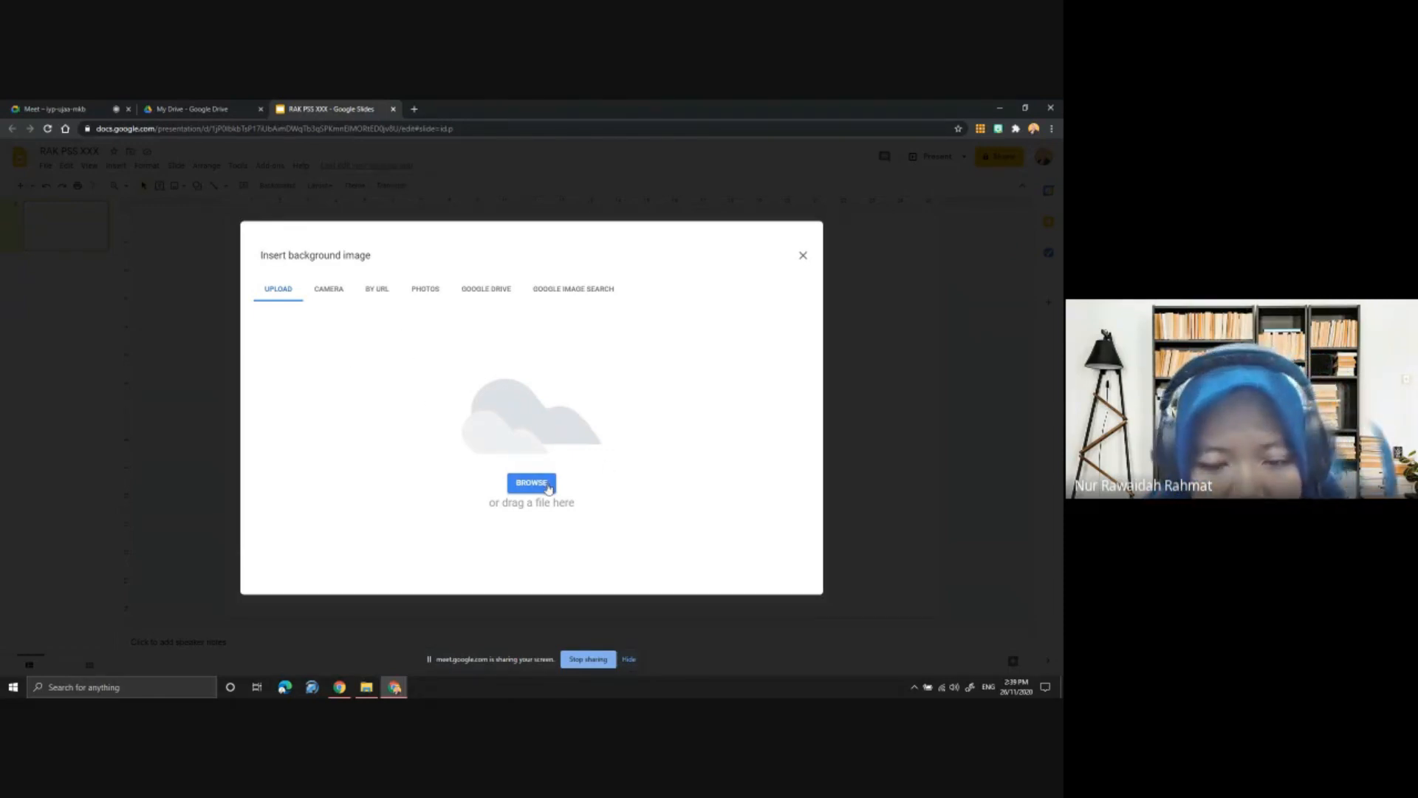
Look through the camera, URL, Photos and Google Drive sources for a background image
click(331, 291)
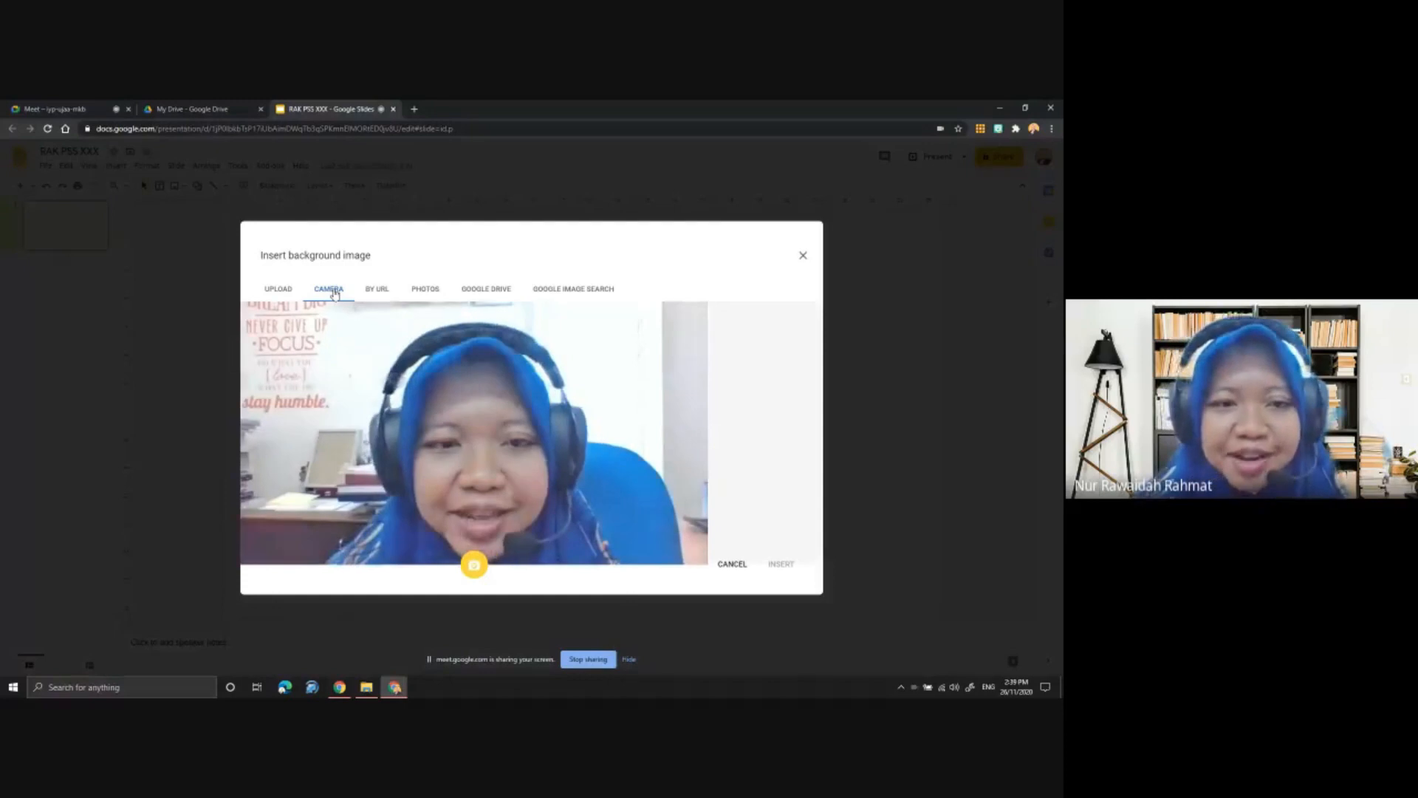
click(377, 289)
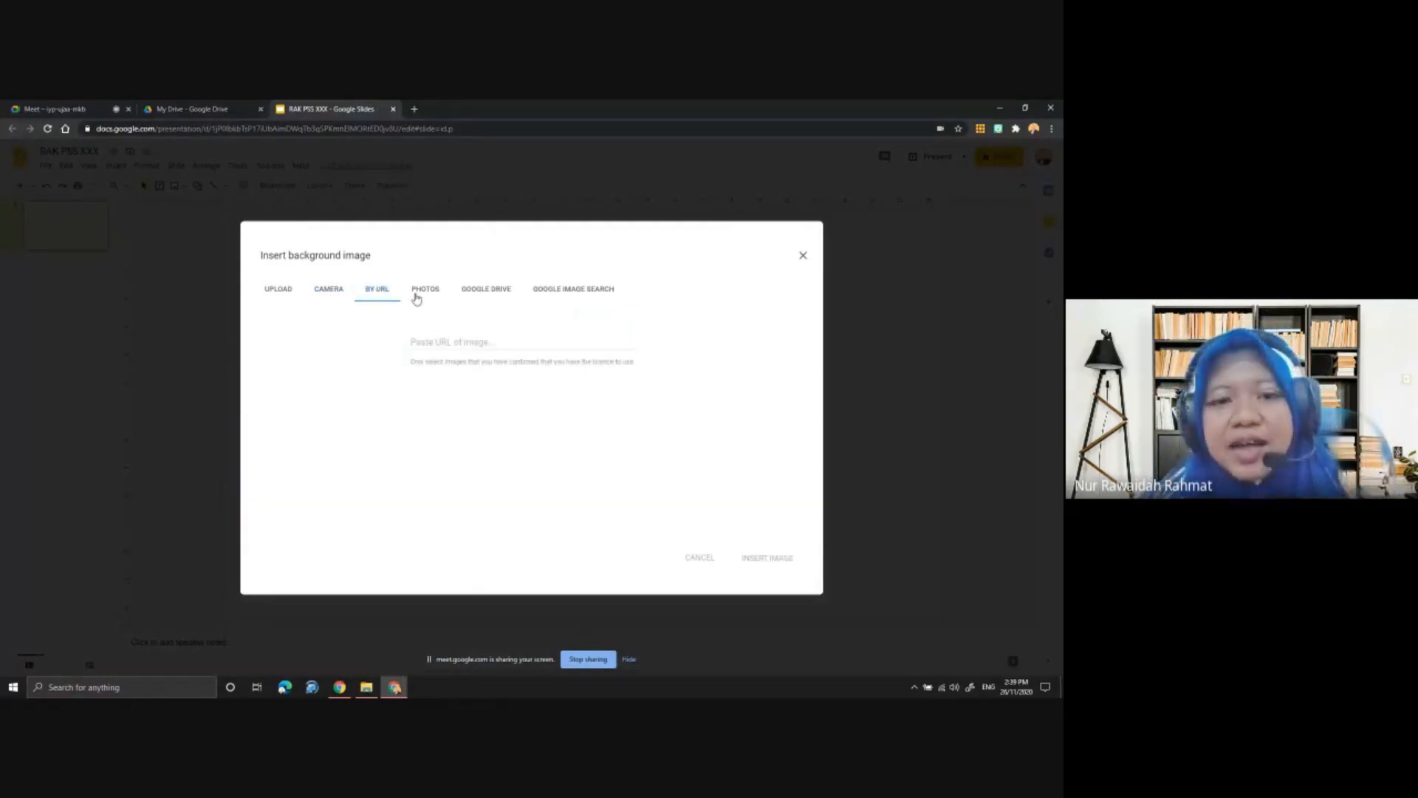
click(421, 289)
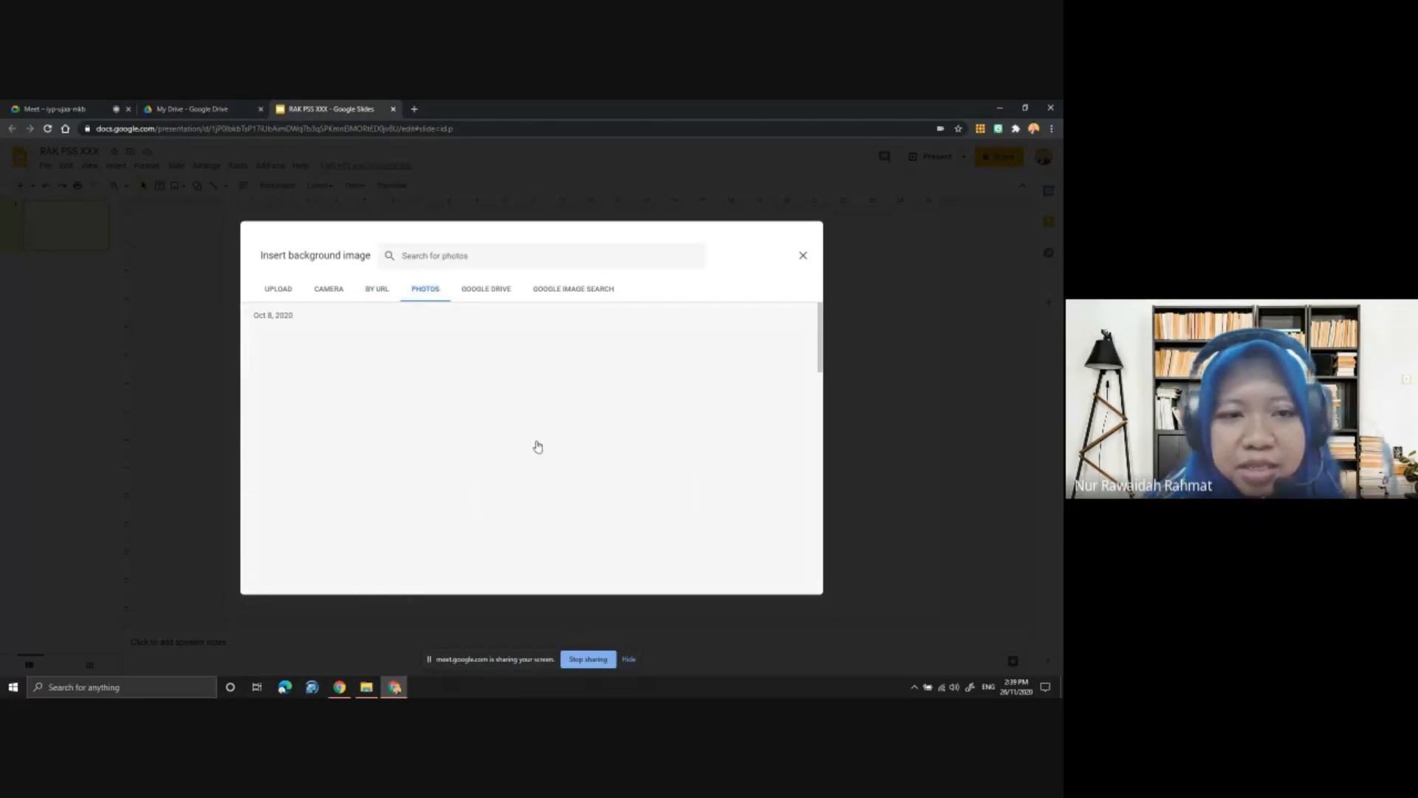
scroll(421, 484, down, 1)
scroll(420, 483, up, 1)
scroll(630, 478, up, 1)
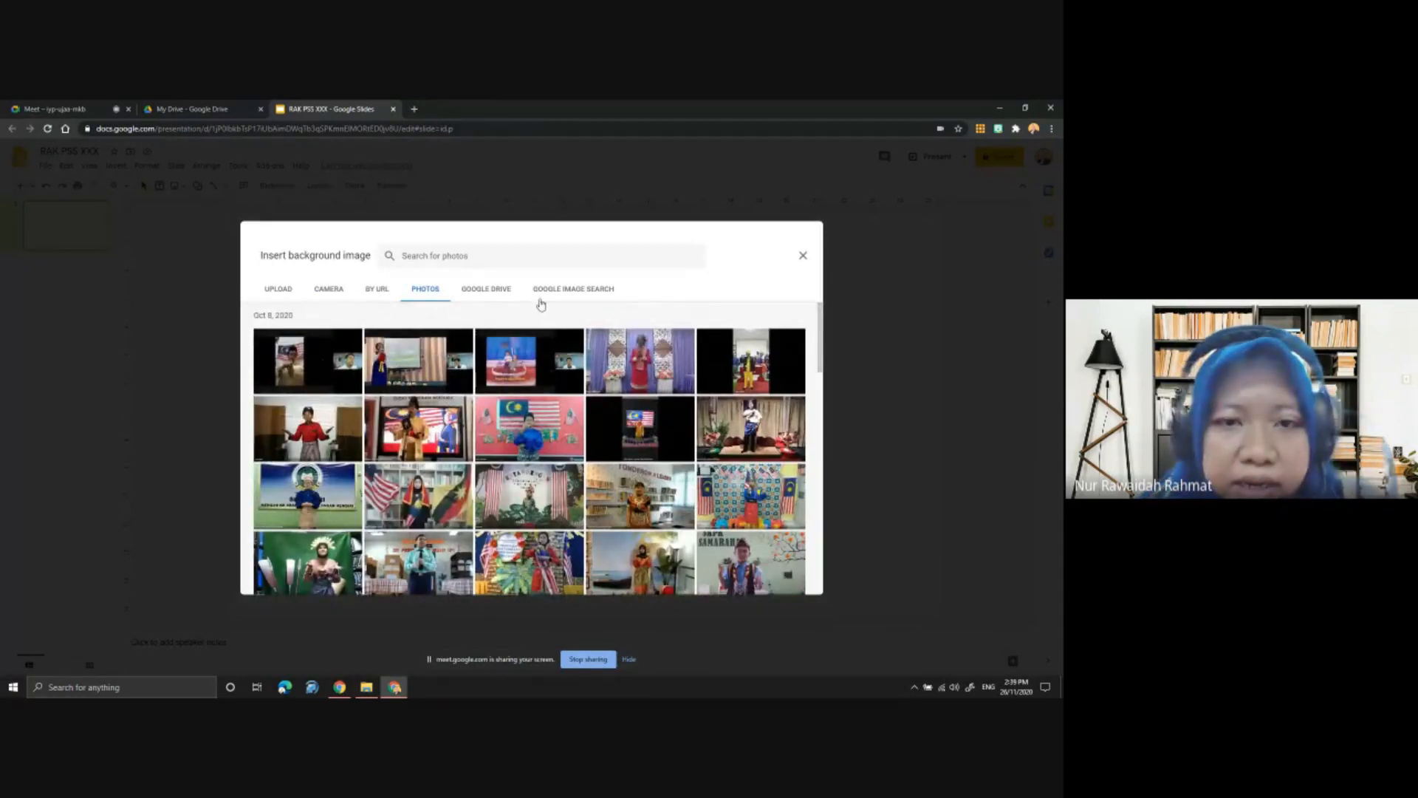
click(487, 291)
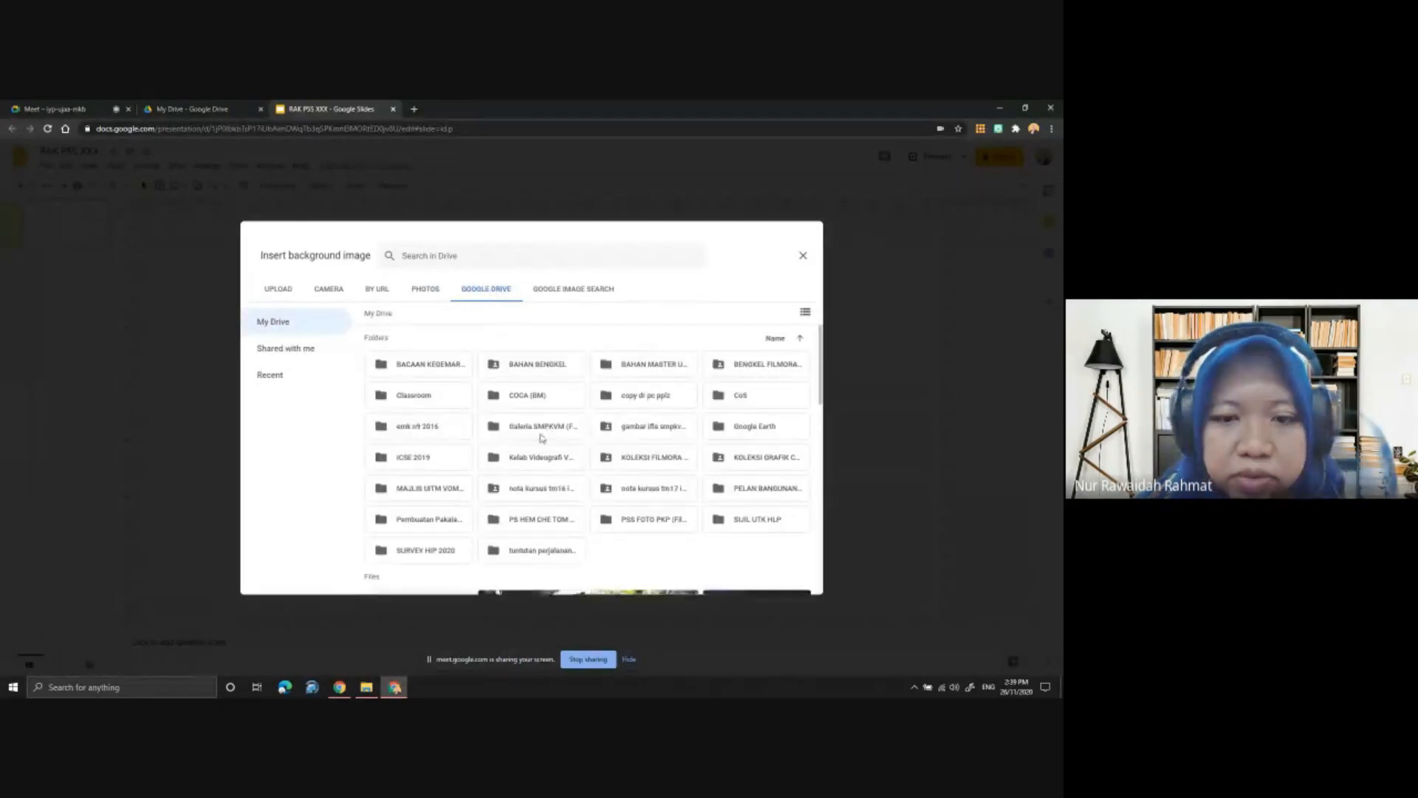
scroll(541, 438, down, 10)
scroll(538, 476, up, 10)
Search Google images for "floor to wall background" as the slide's background image
click(560, 294)
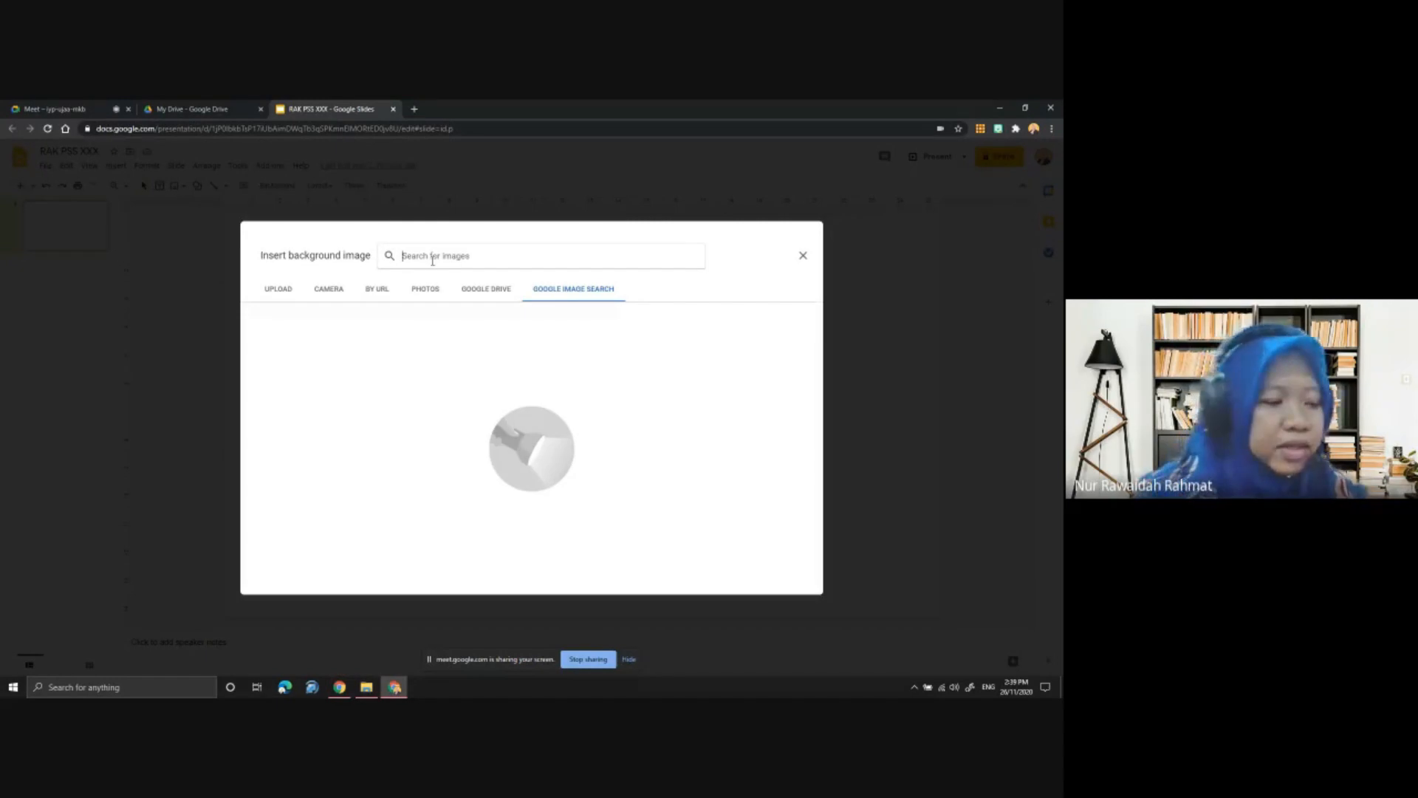
text(FLOO)
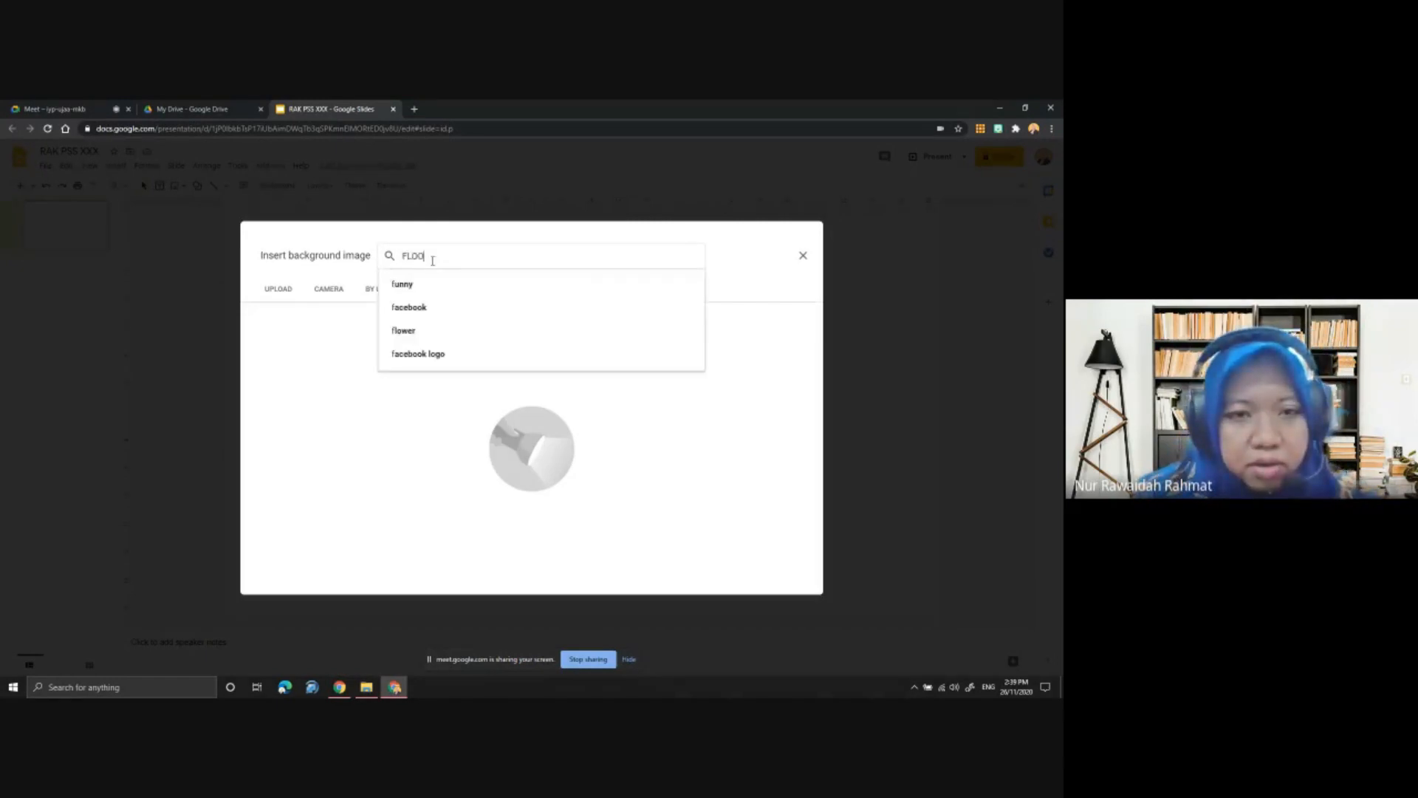
text(R TO WALL BACKGR)
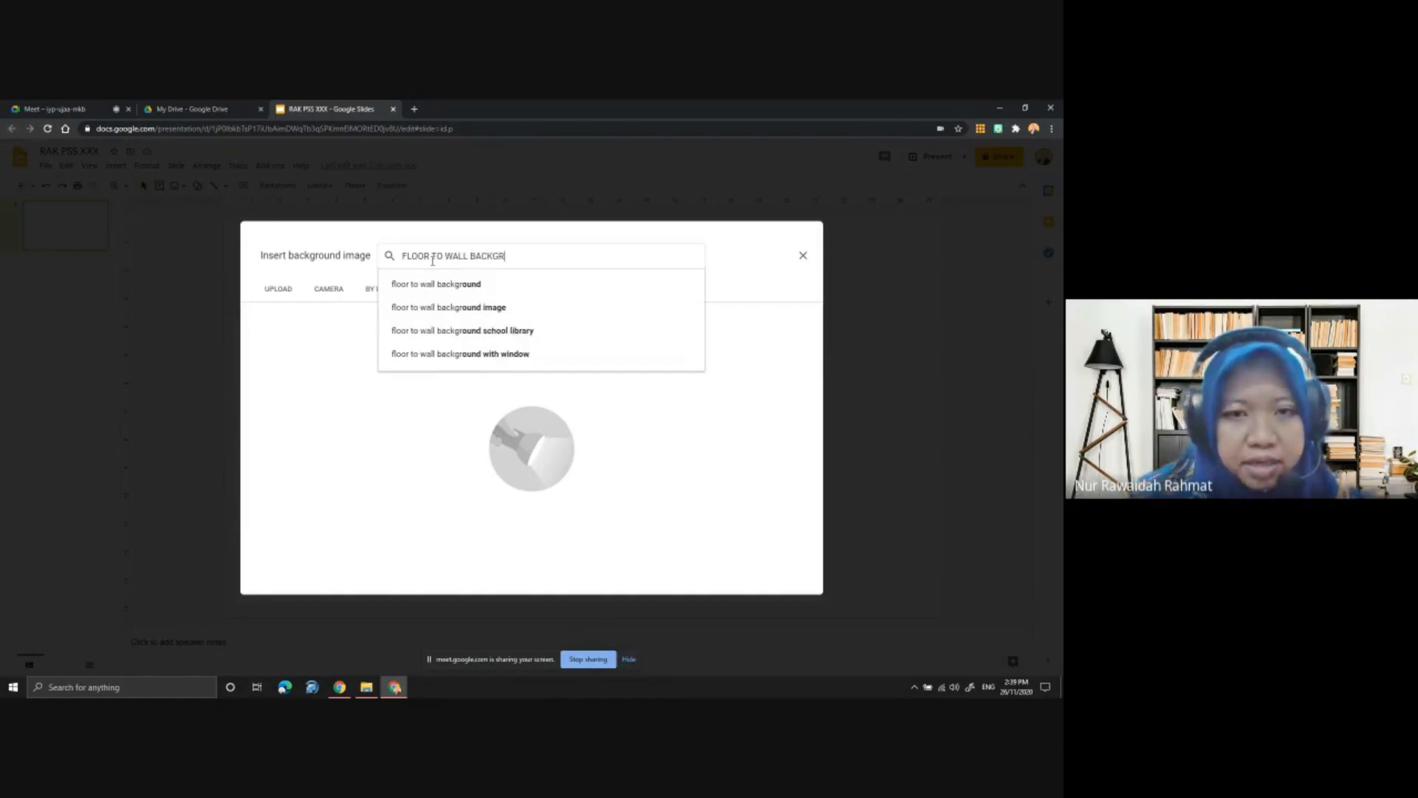
click(475, 286)
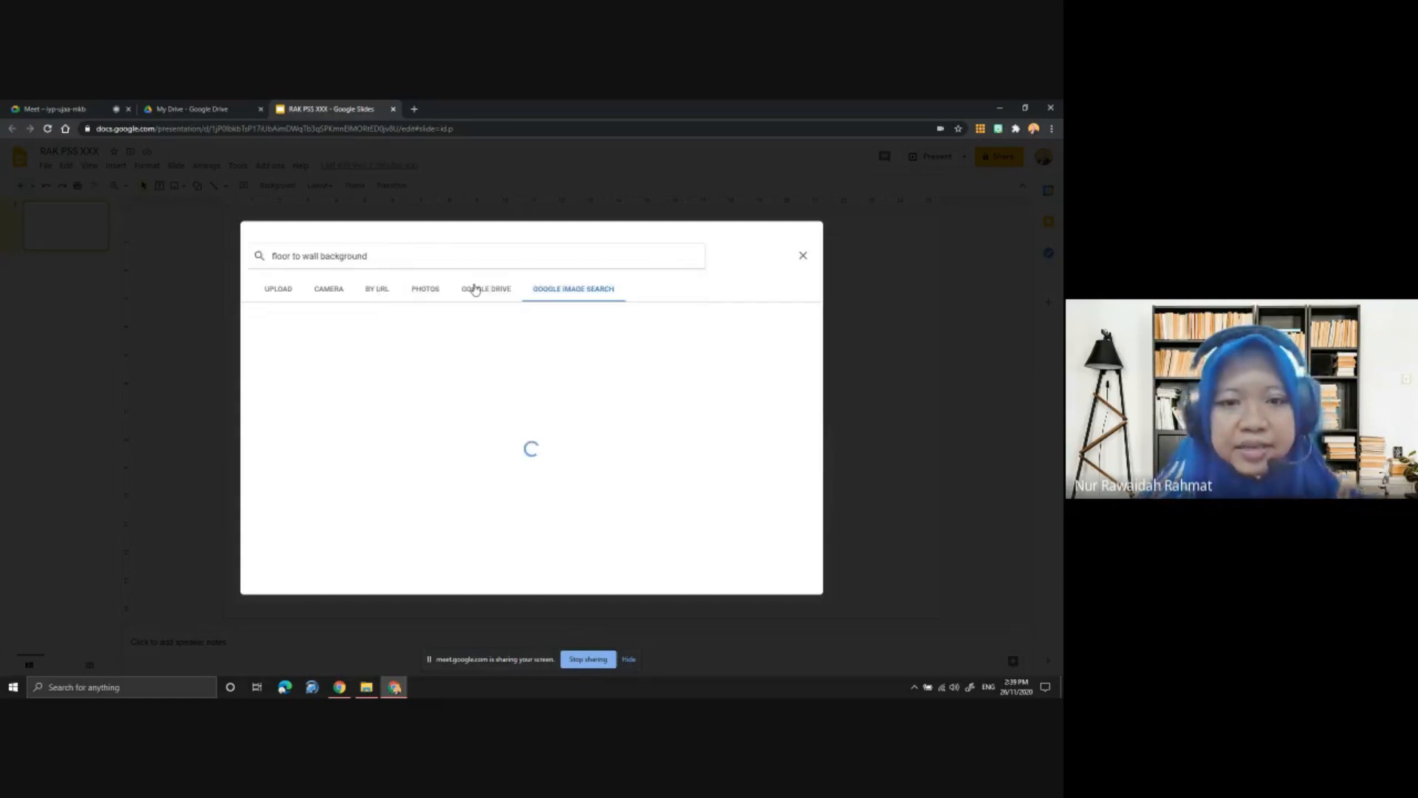
Examine the floor to wall background results for an image suitable as the slide's background
scroll(447, 428, down, 3)
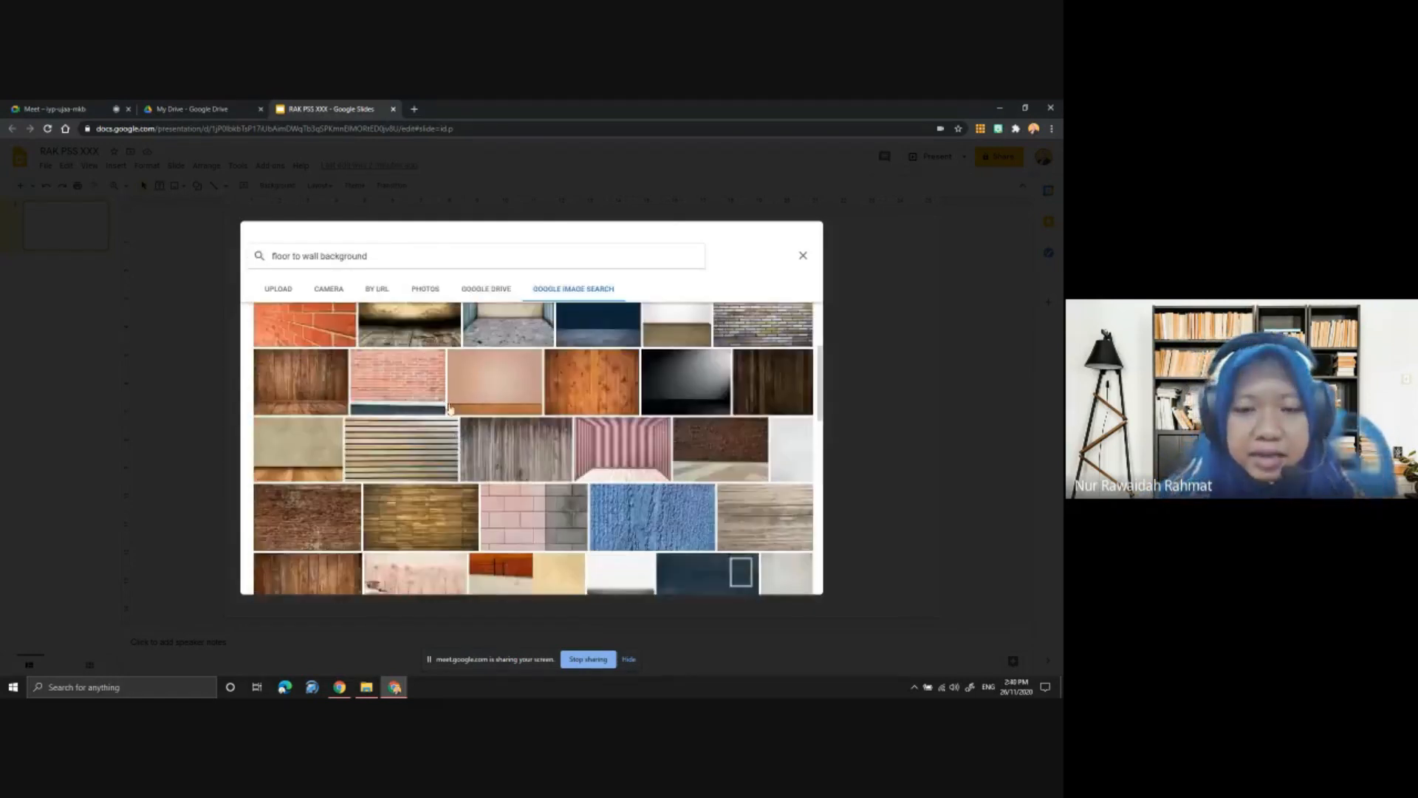
scroll(465, 436, down, 4)
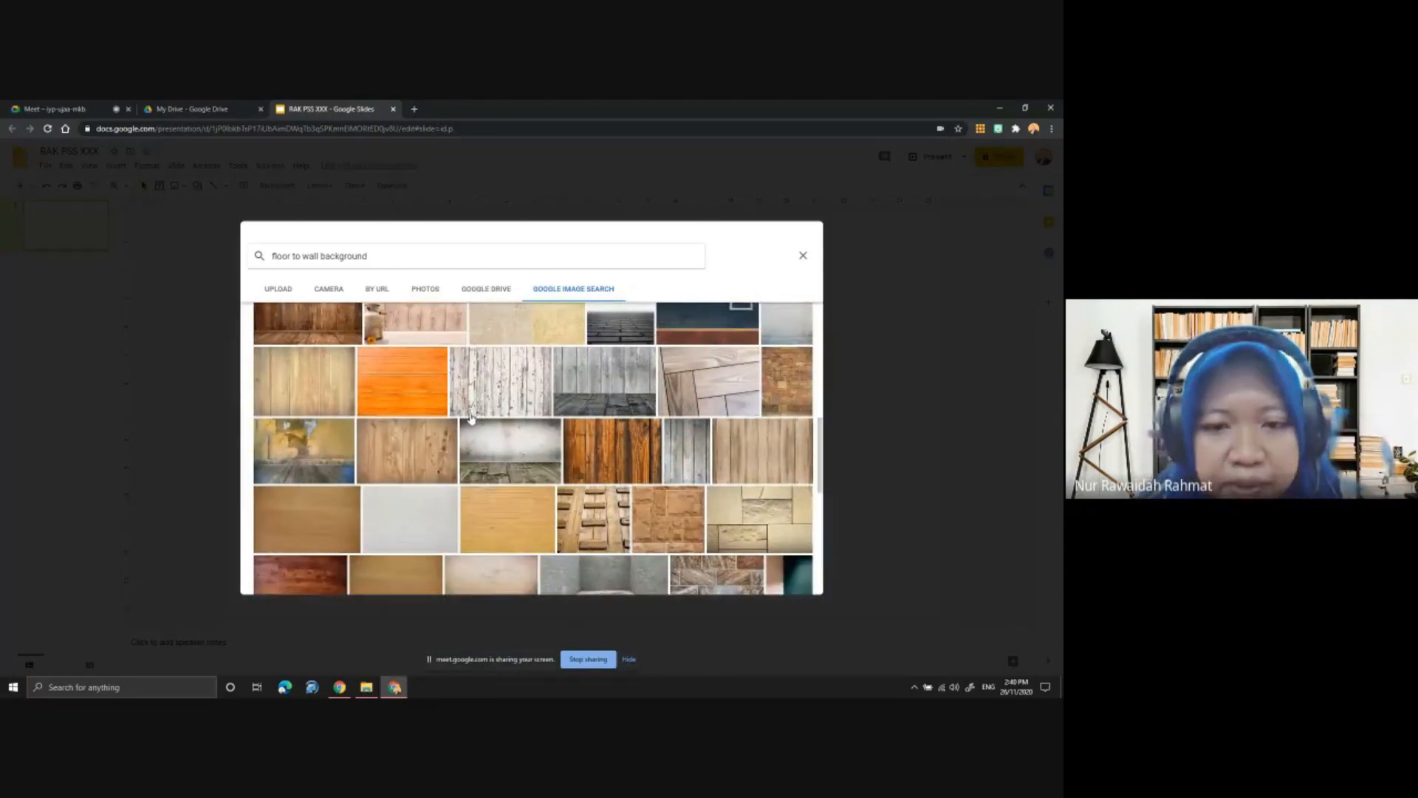
scroll(495, 473, down, 3)
scroll(520, 436, up, 1)
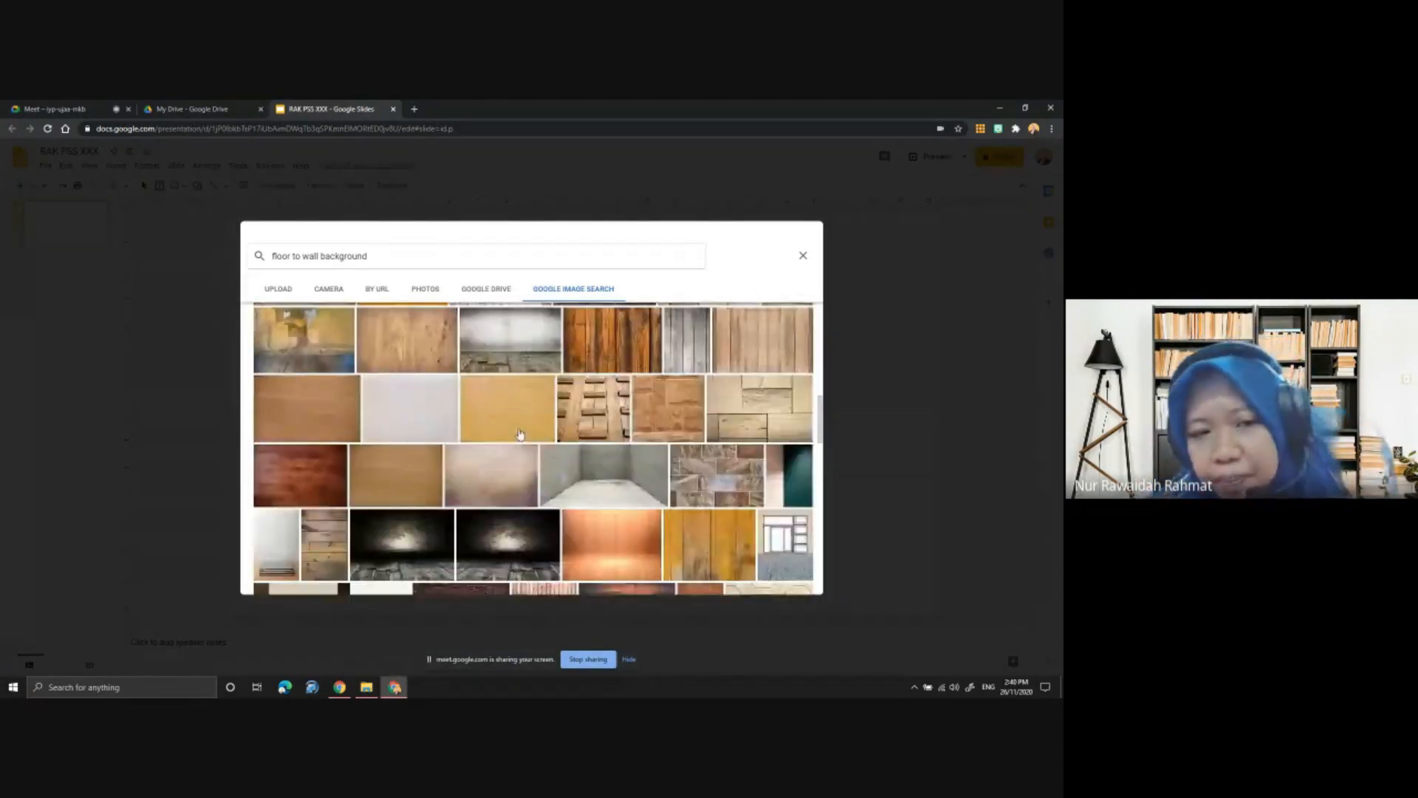
scroll(510, 432, up, 5)
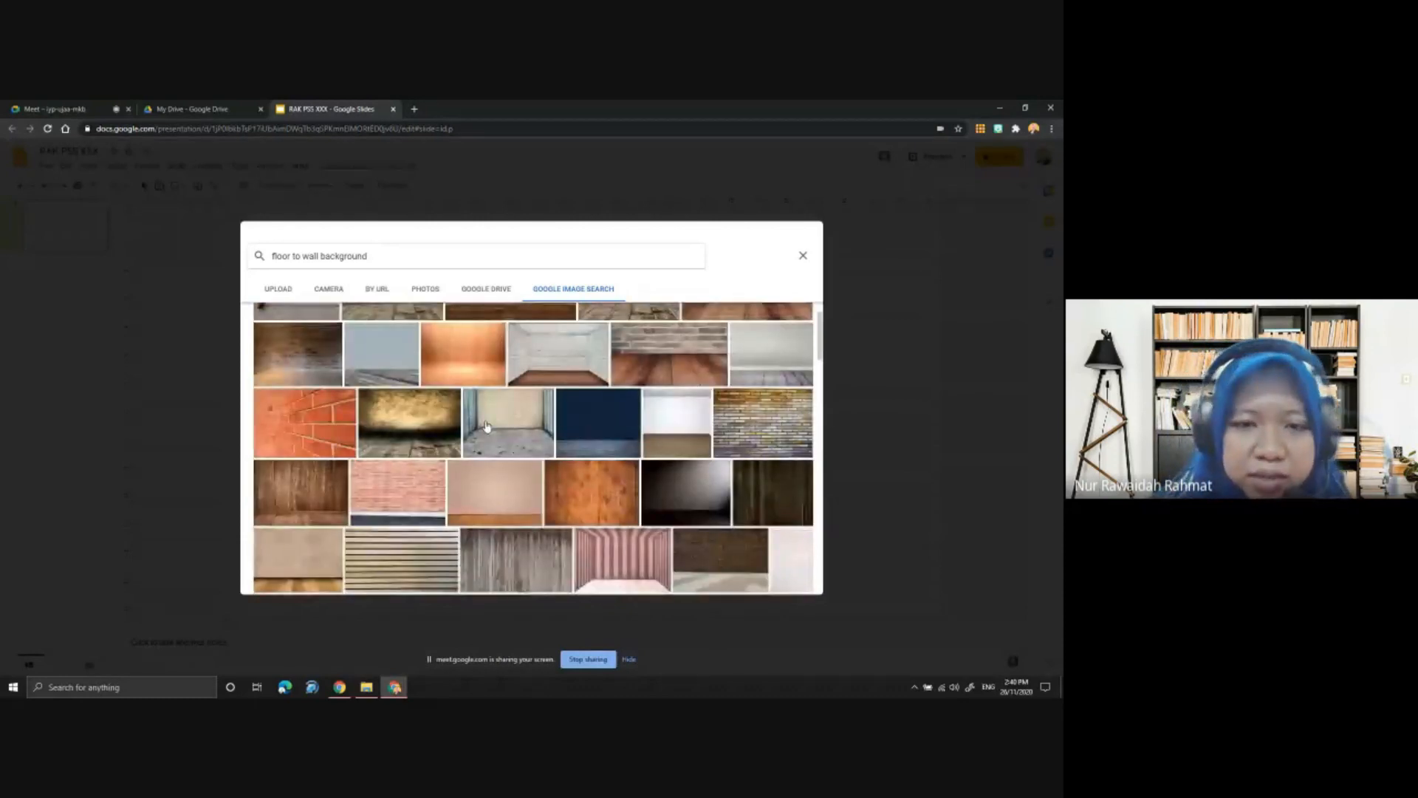
scroll(486, 426, up, 1)
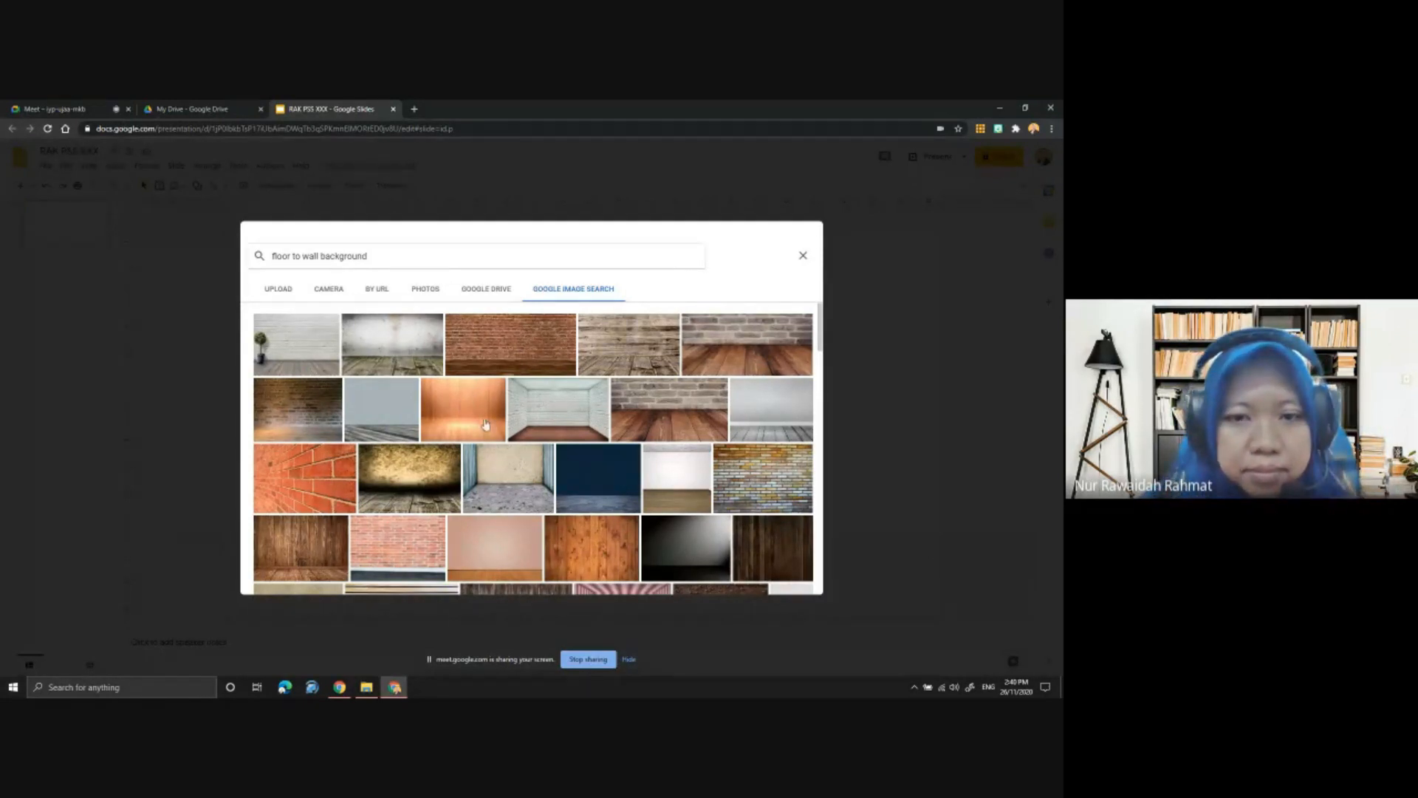
click(191, 109)
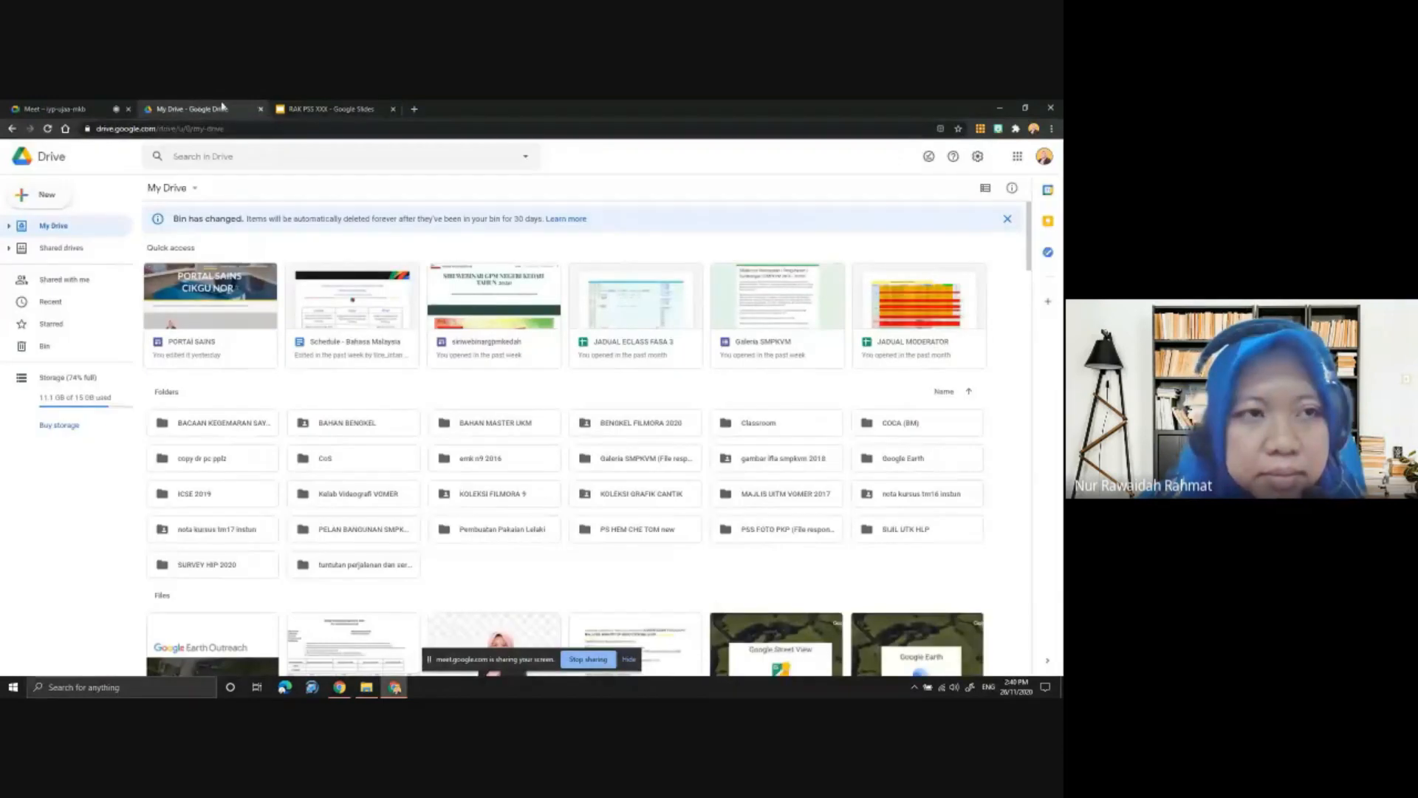
click(67, 109)
click(342, 107)
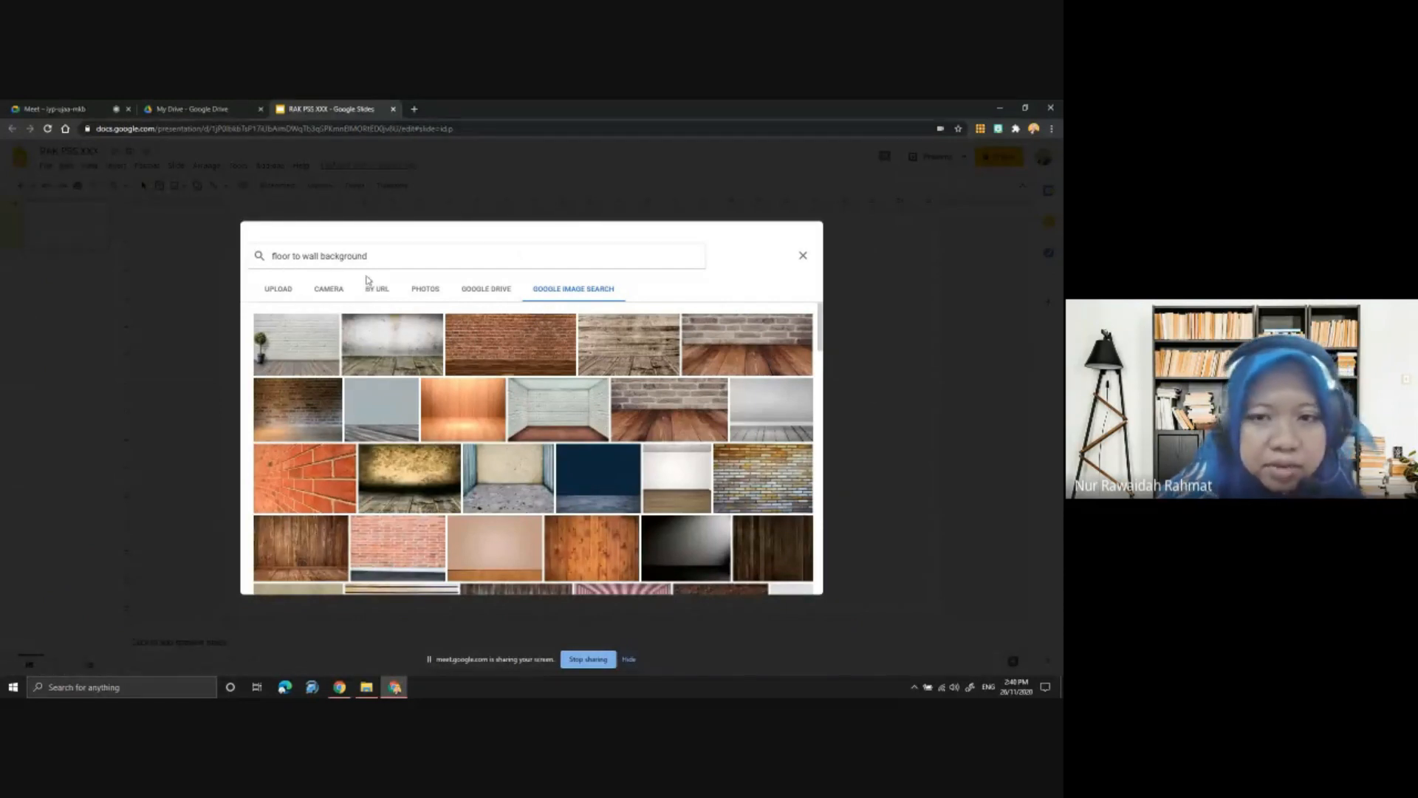
scroll(559, 461, down, 3)
scroll(536, 465, down, 2)
scroll(533, 468, up, 3)
scroll(531, 470, down, 1)
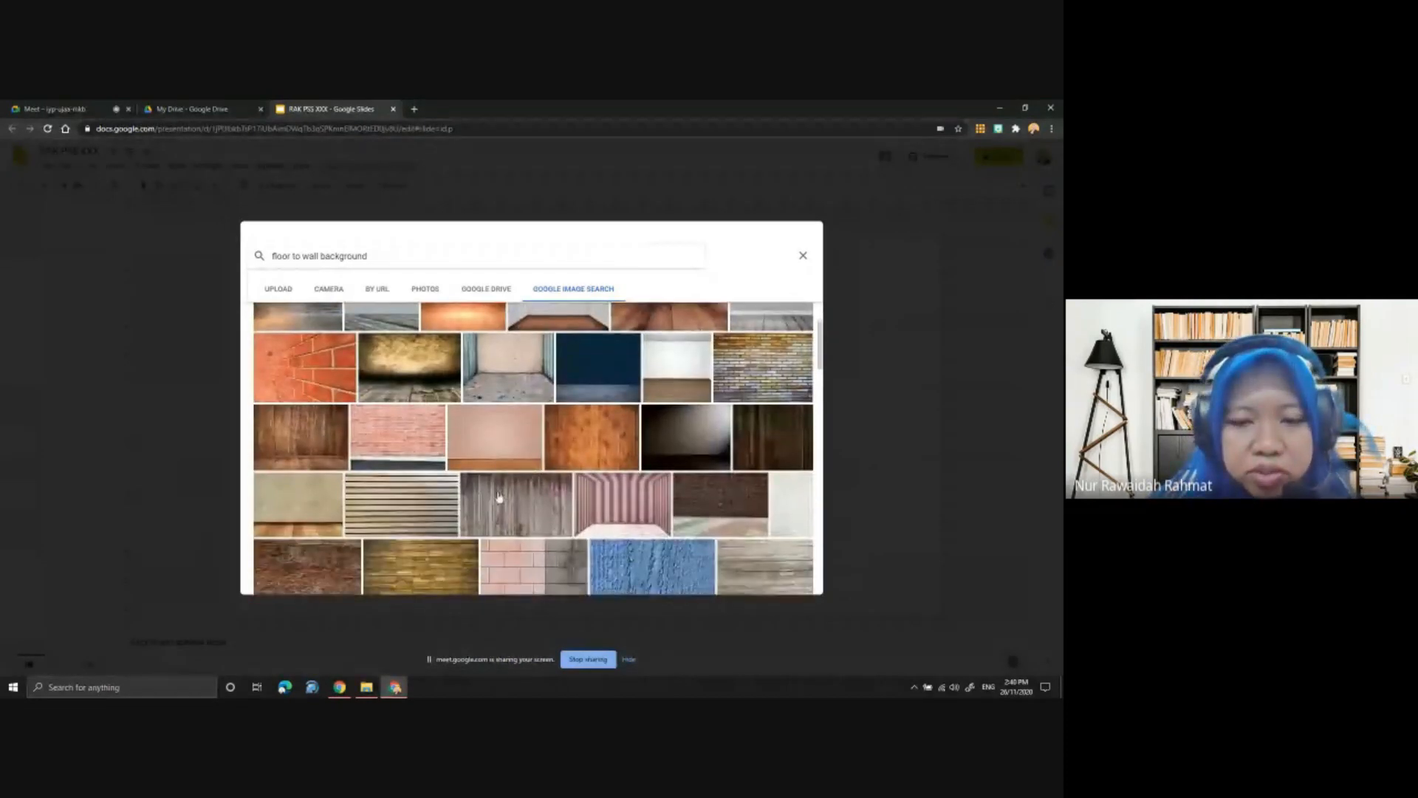
scroll(500, 497, down, 2)
scroll(529, 476, up, 3)
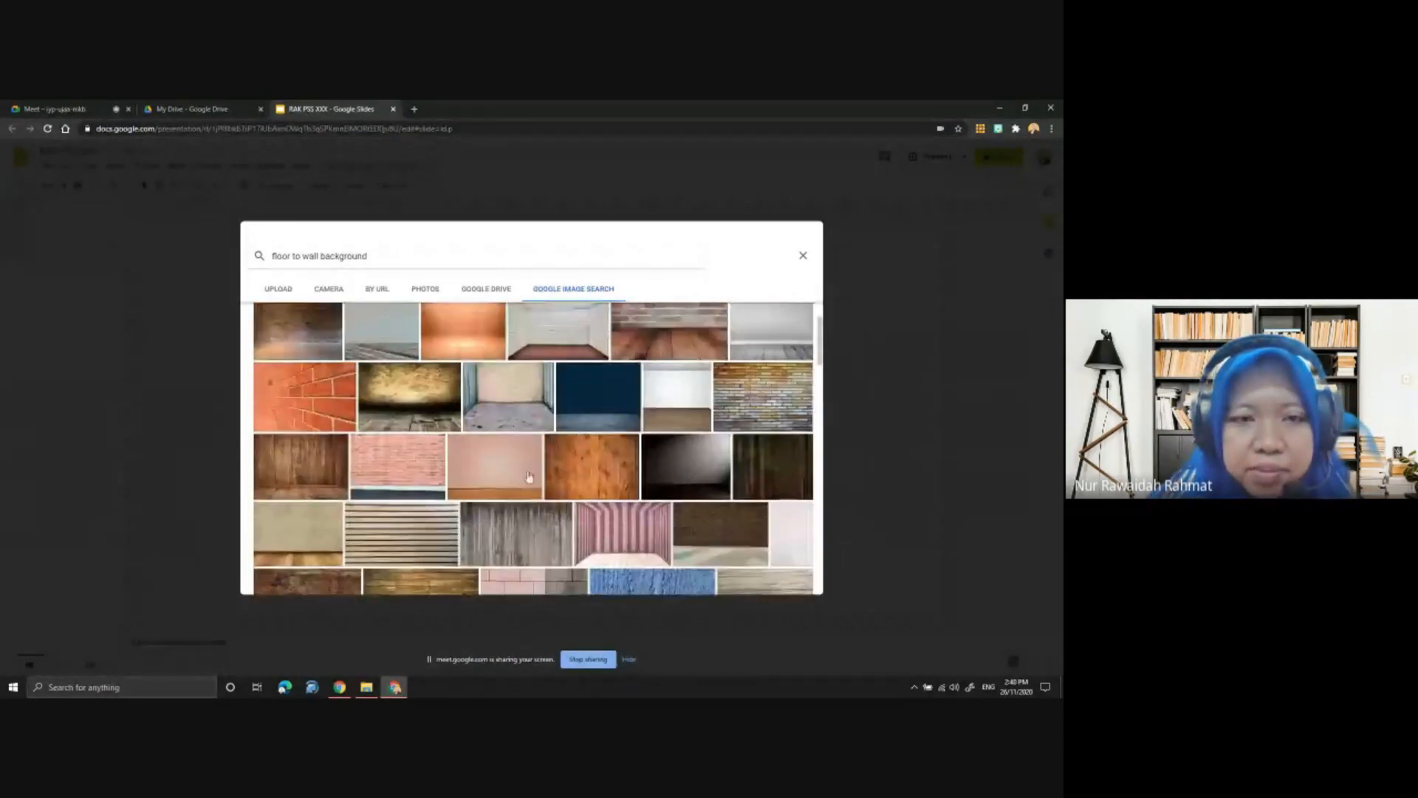
scroll(529, 476, up, 2)
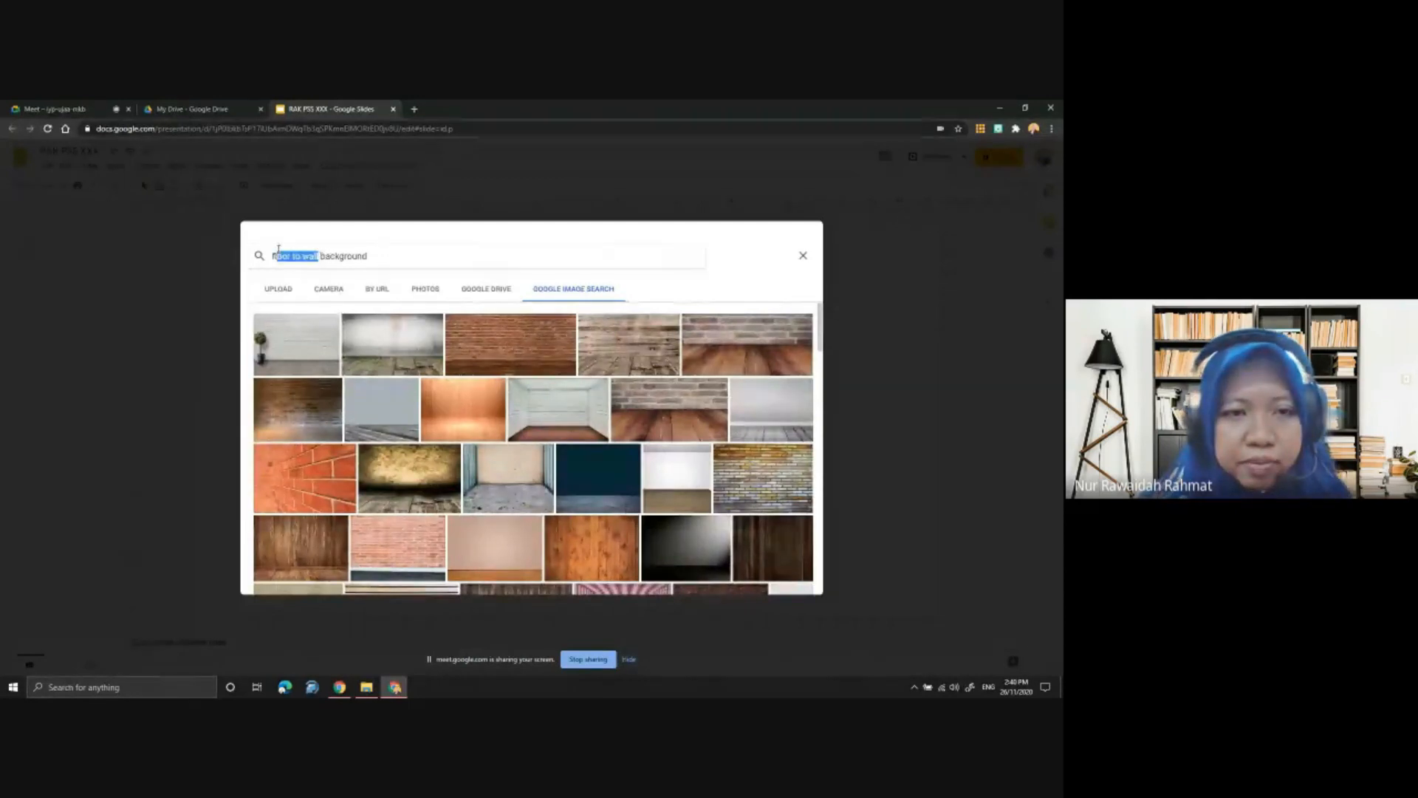
Change the image search to "ROOM background" and look through the results for a suitable room image
drag(320, 256, 270, 252)
key(BackSpace)
text(ROOM)
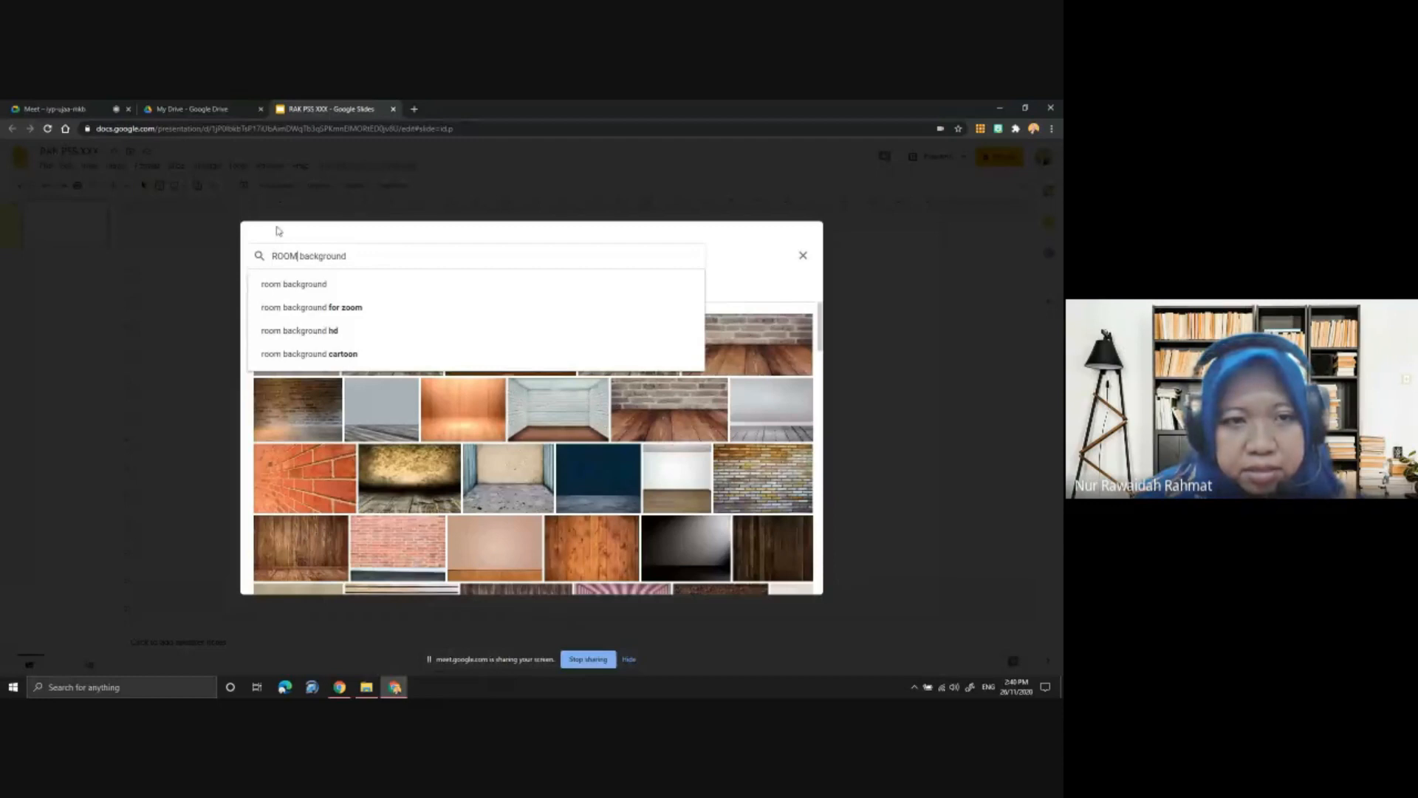
key(Return)
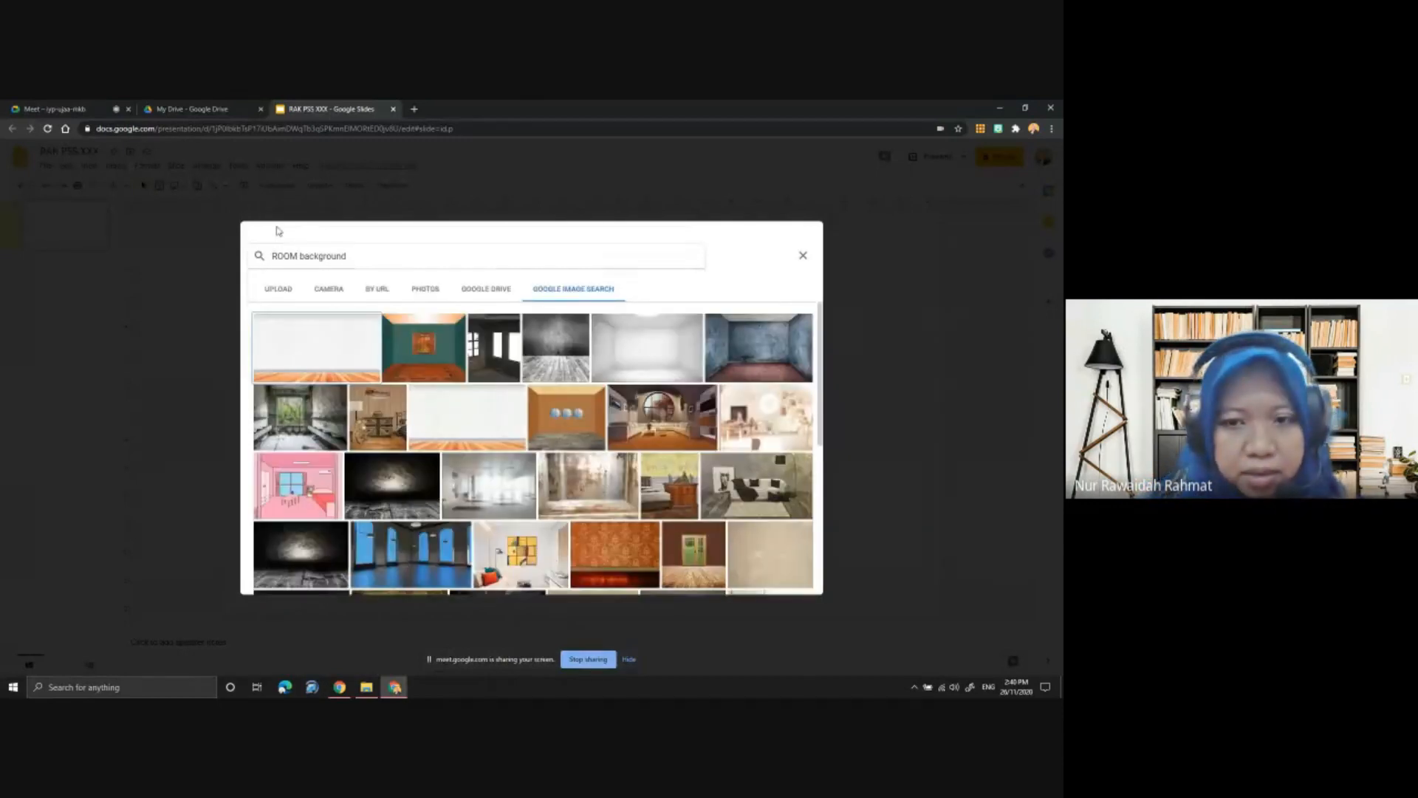
scroll(497, 460, down, 10)
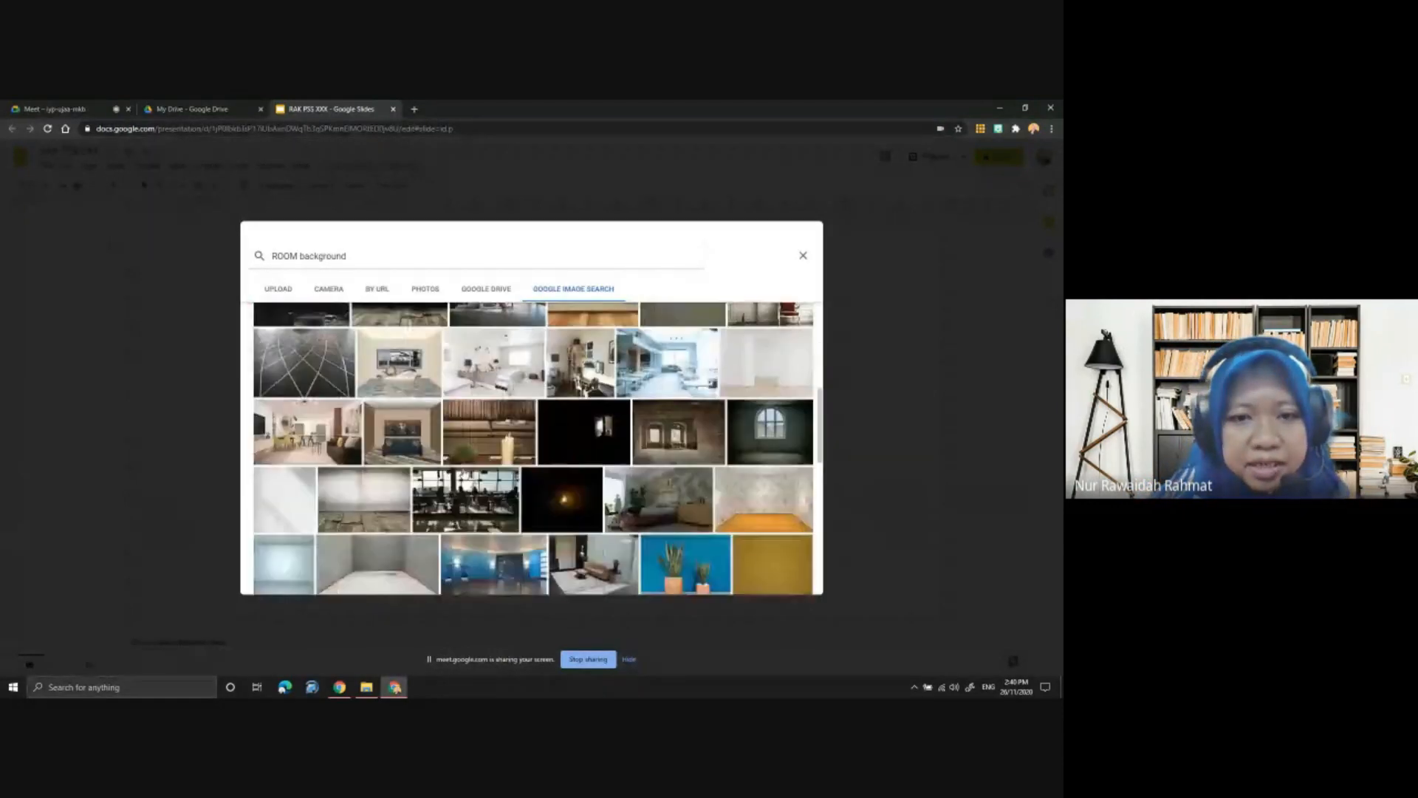
scroll(487, 500, up, 10)
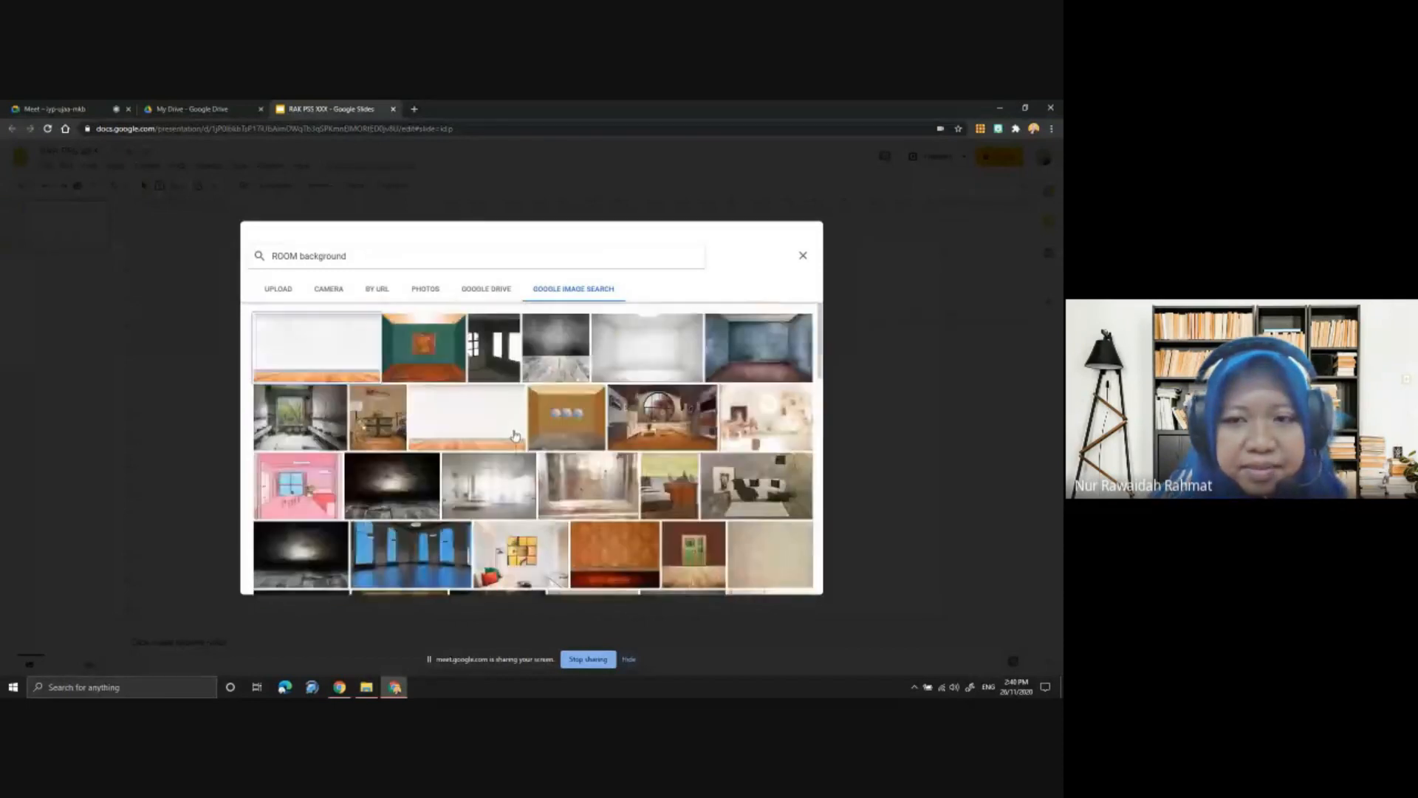
scroll(478, 498, down, 1)
scroll(477, 499, down, 10)
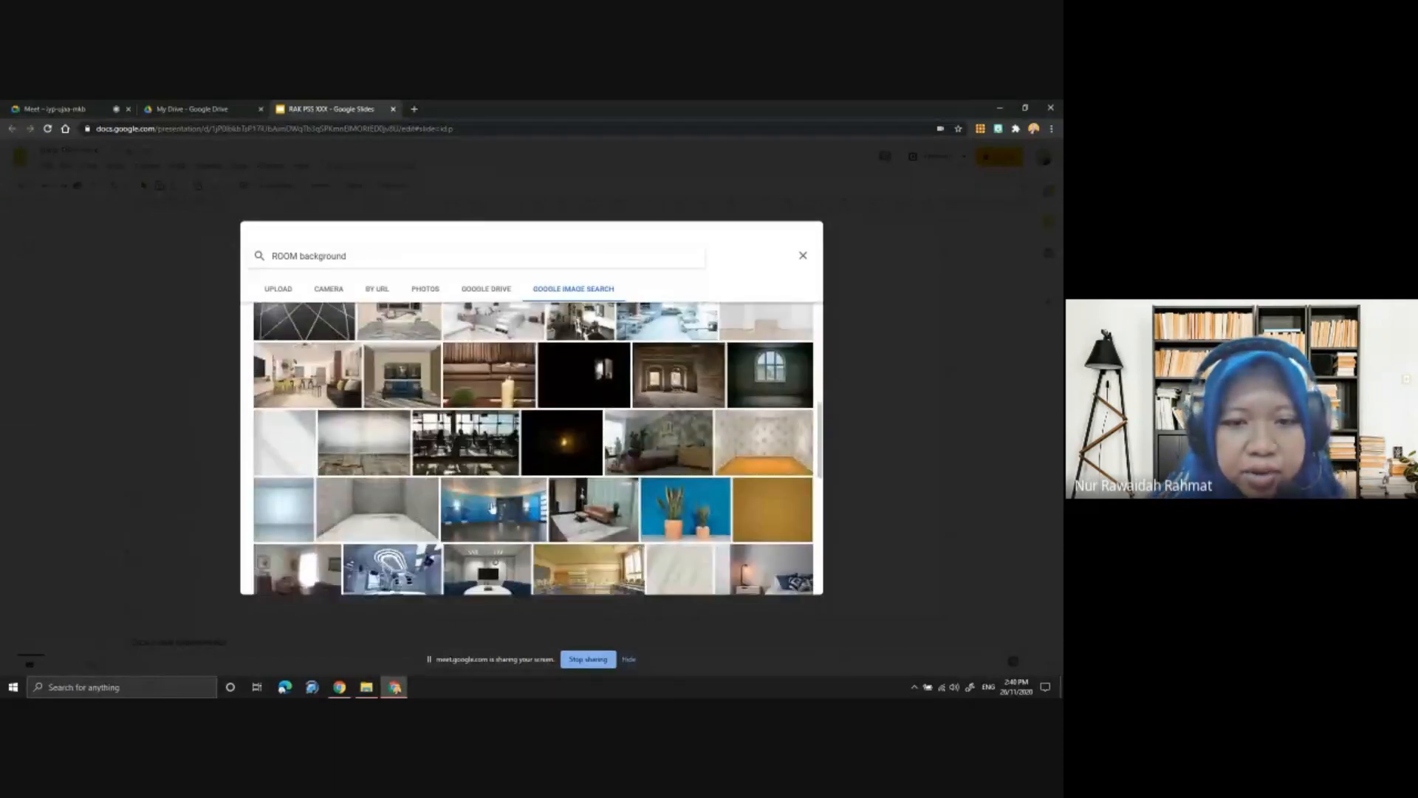
scroll(509, 528, down, 10)
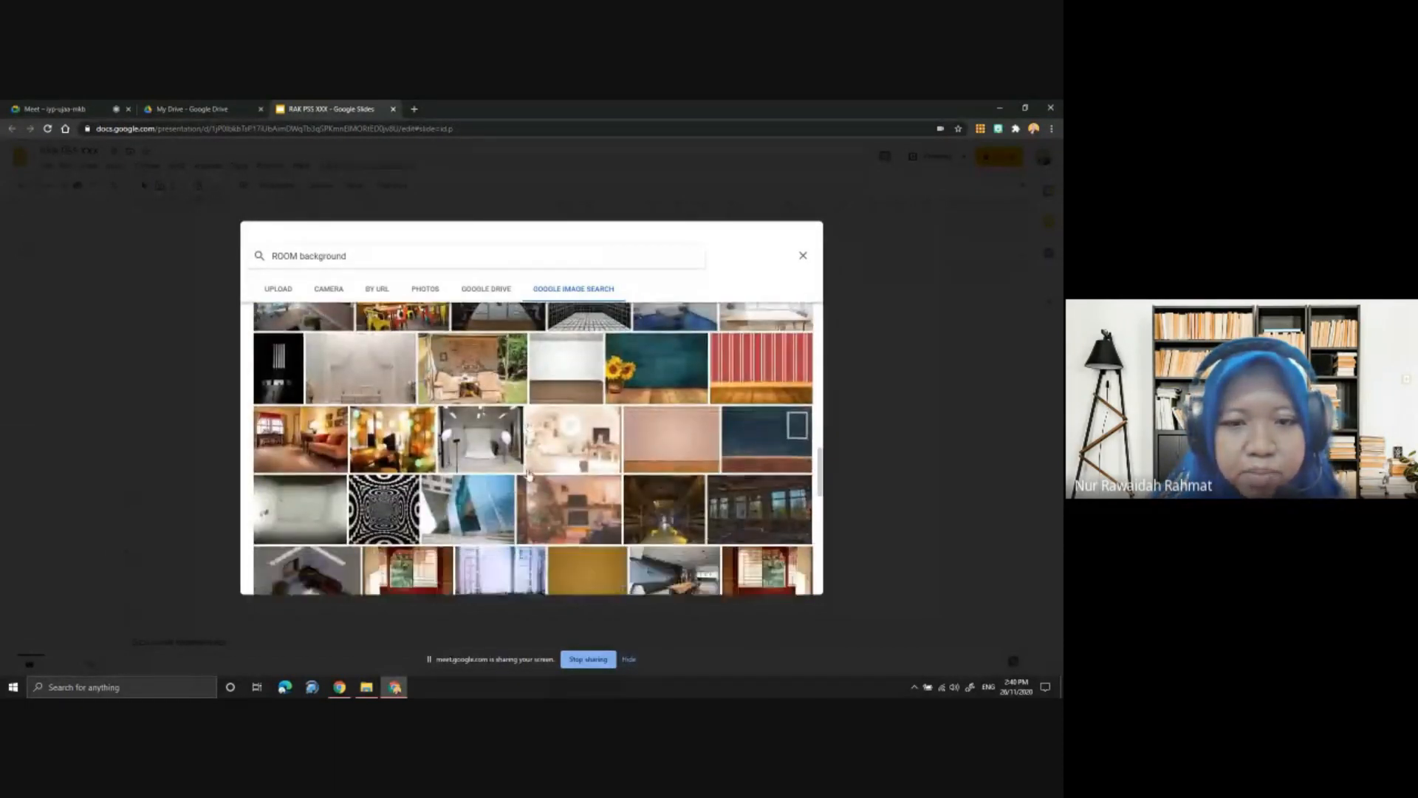
scroll(522, 485, up, 15)
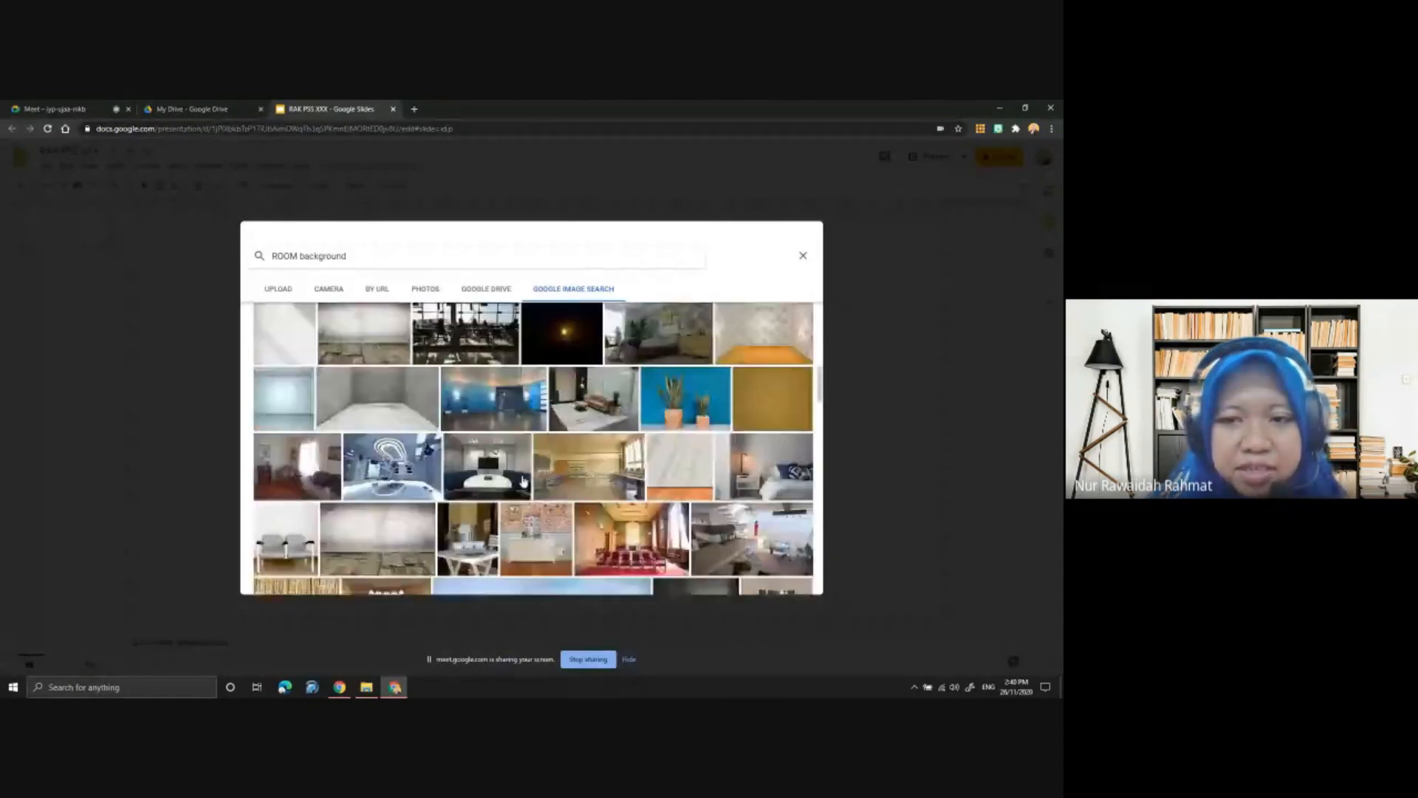
scroll(487, 451, up, 2)
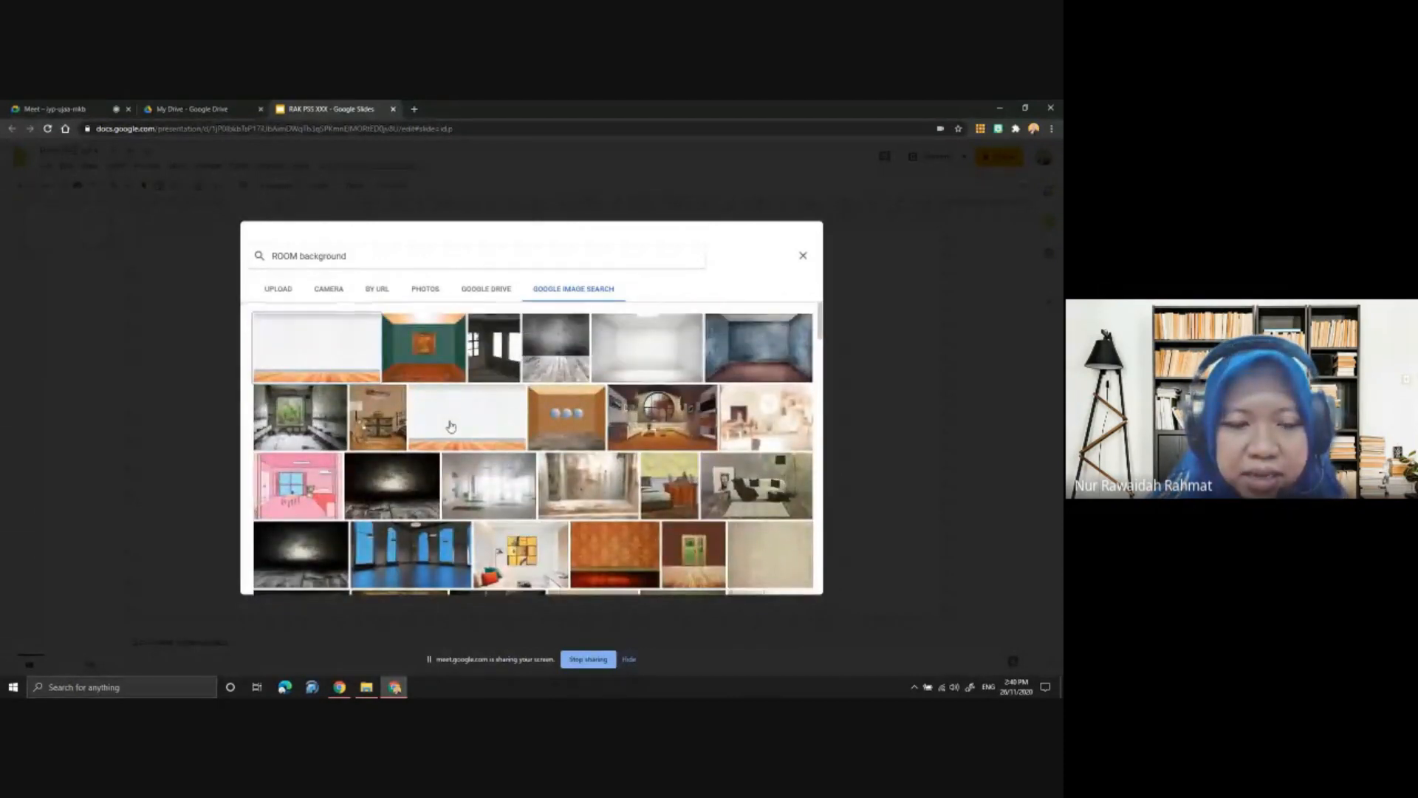
Replace the image search with the suggested query "floor to wall background school library"
click(336, 257)
text(FL)
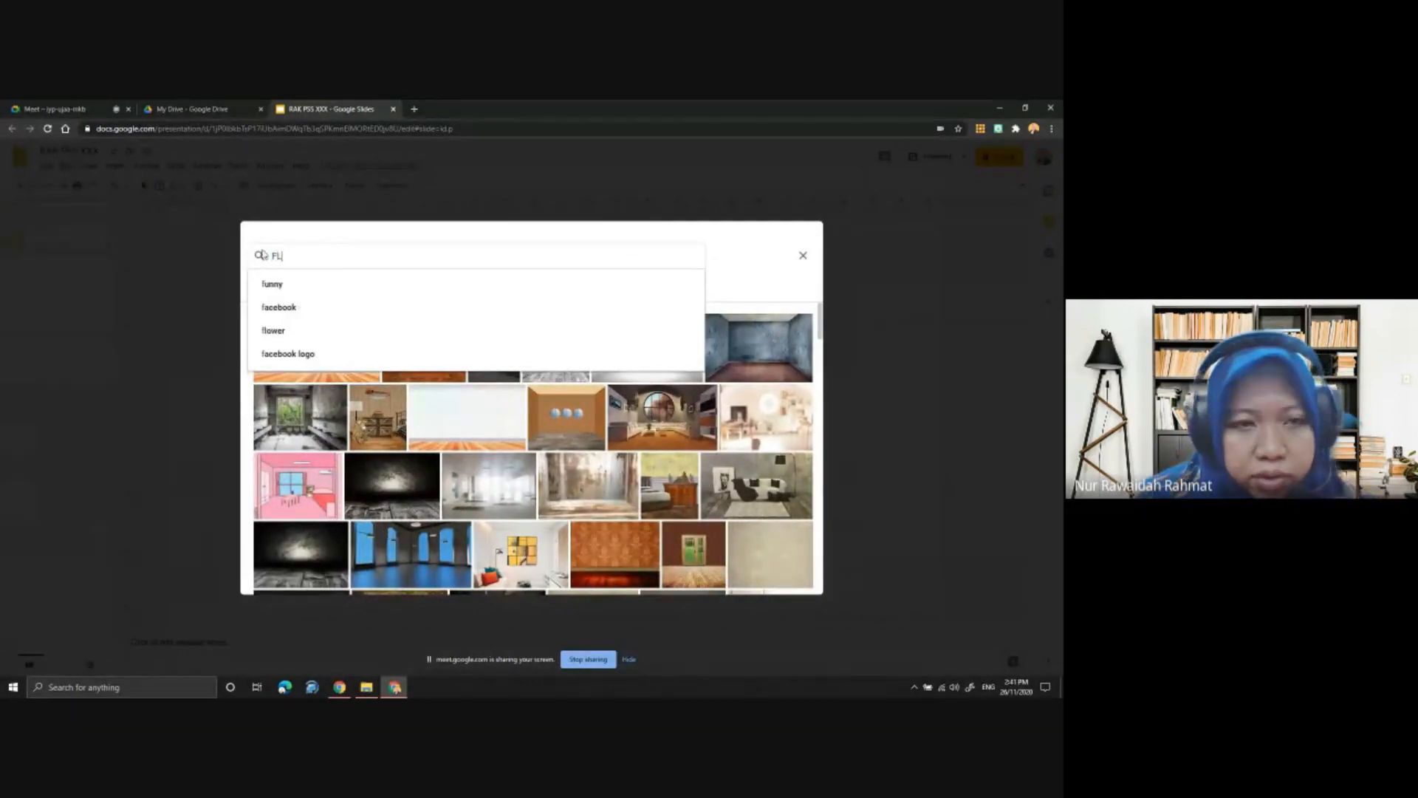
text(OOR TO WALL NBACK)
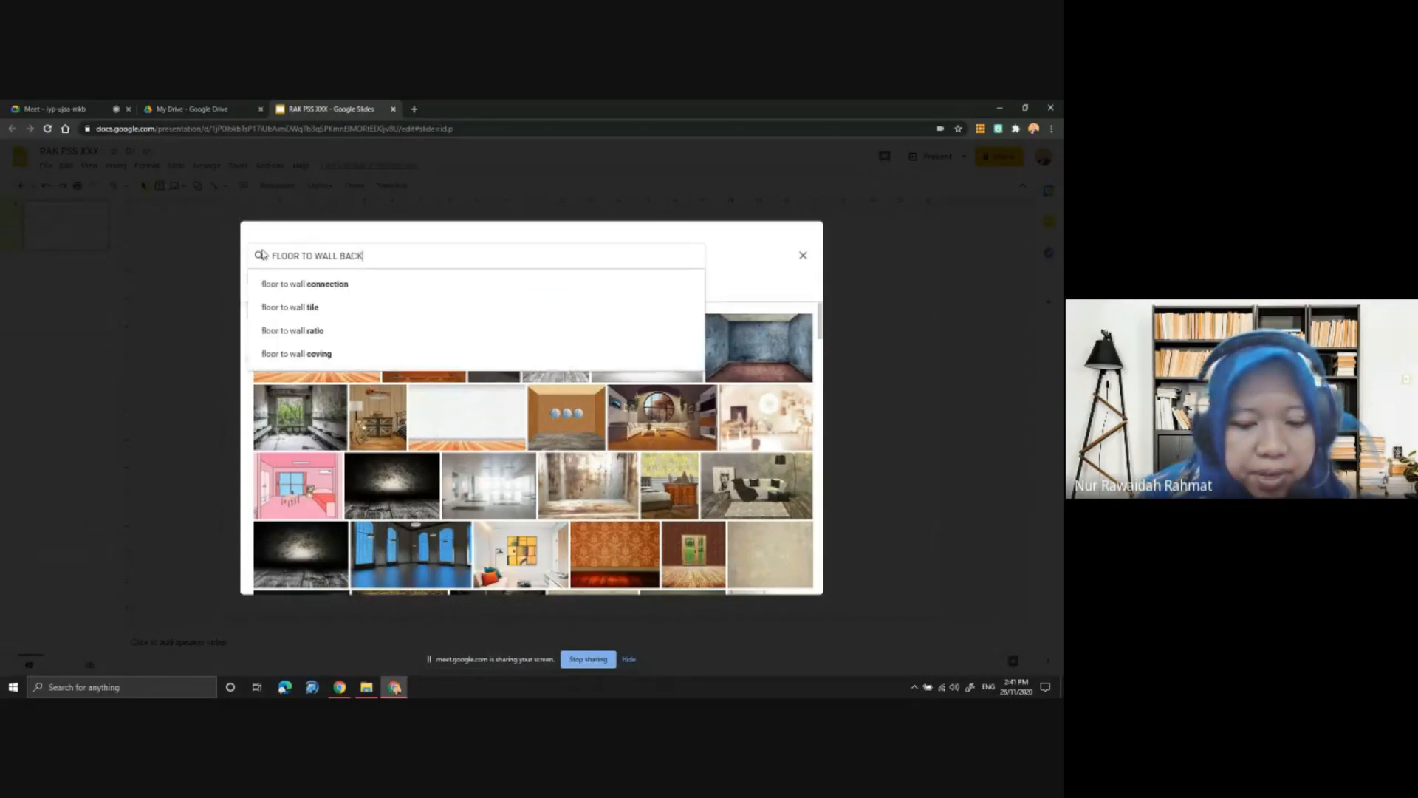
text(GROUN)
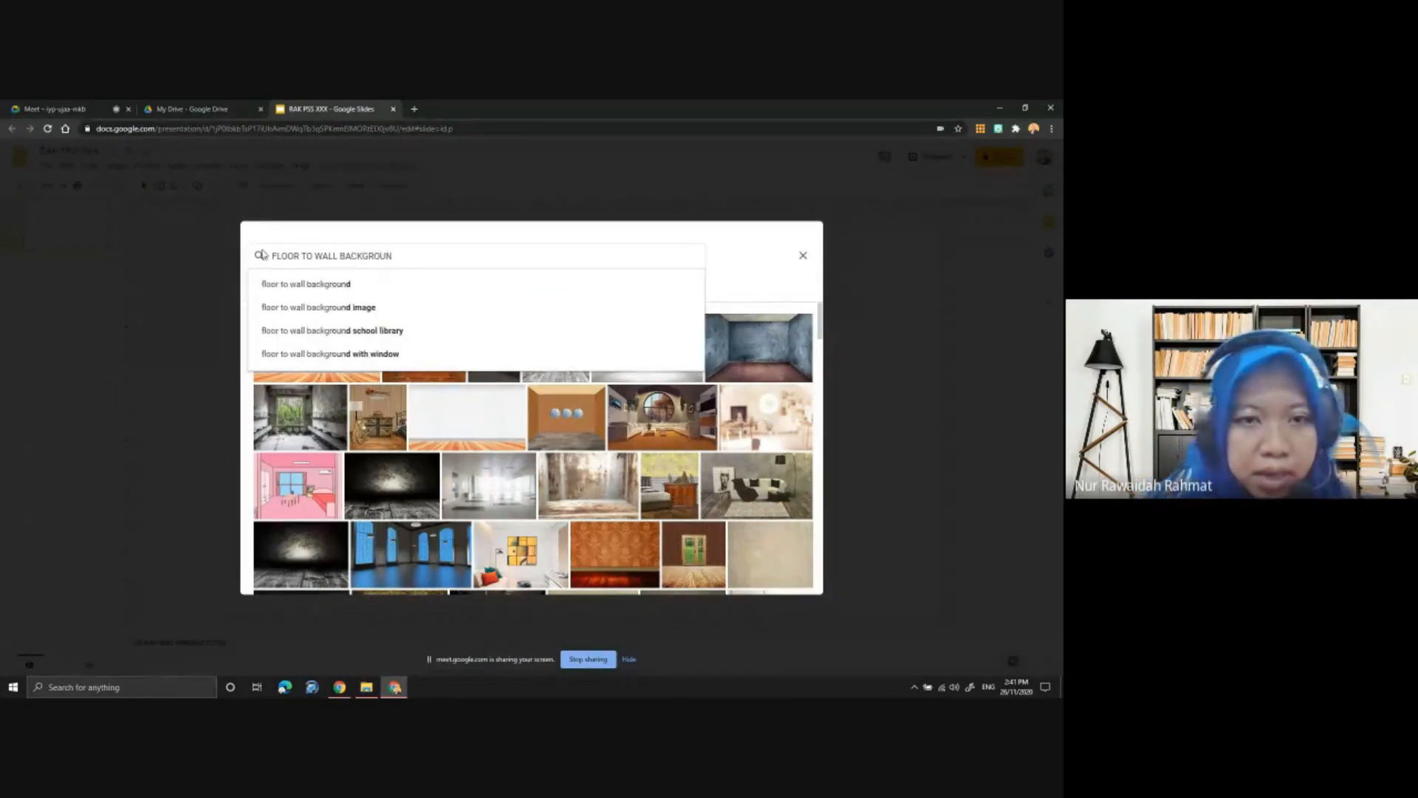
click(347, 332)
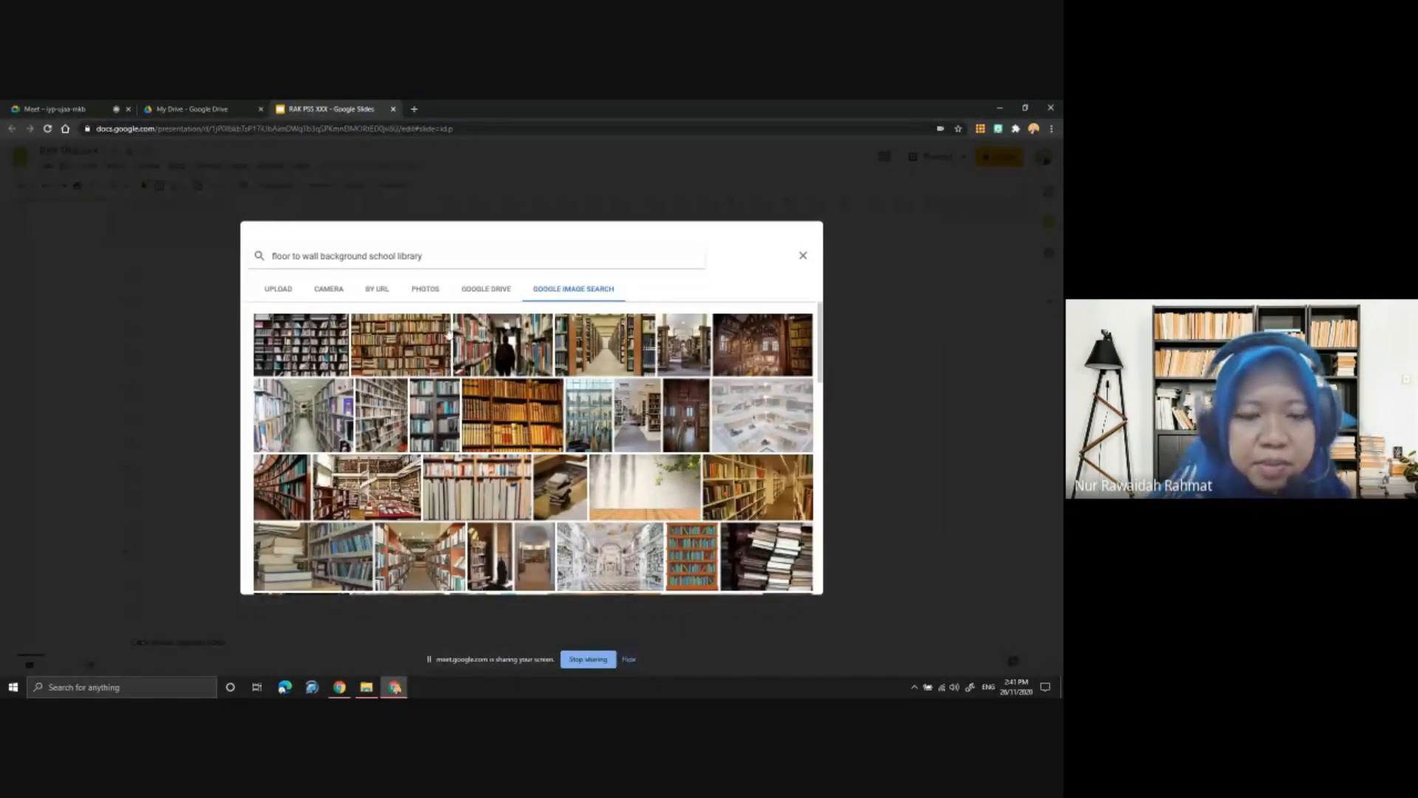
Shorten the image search query to "floor to wall background" and run the search again
click(439, 262)
key(BackSpace)
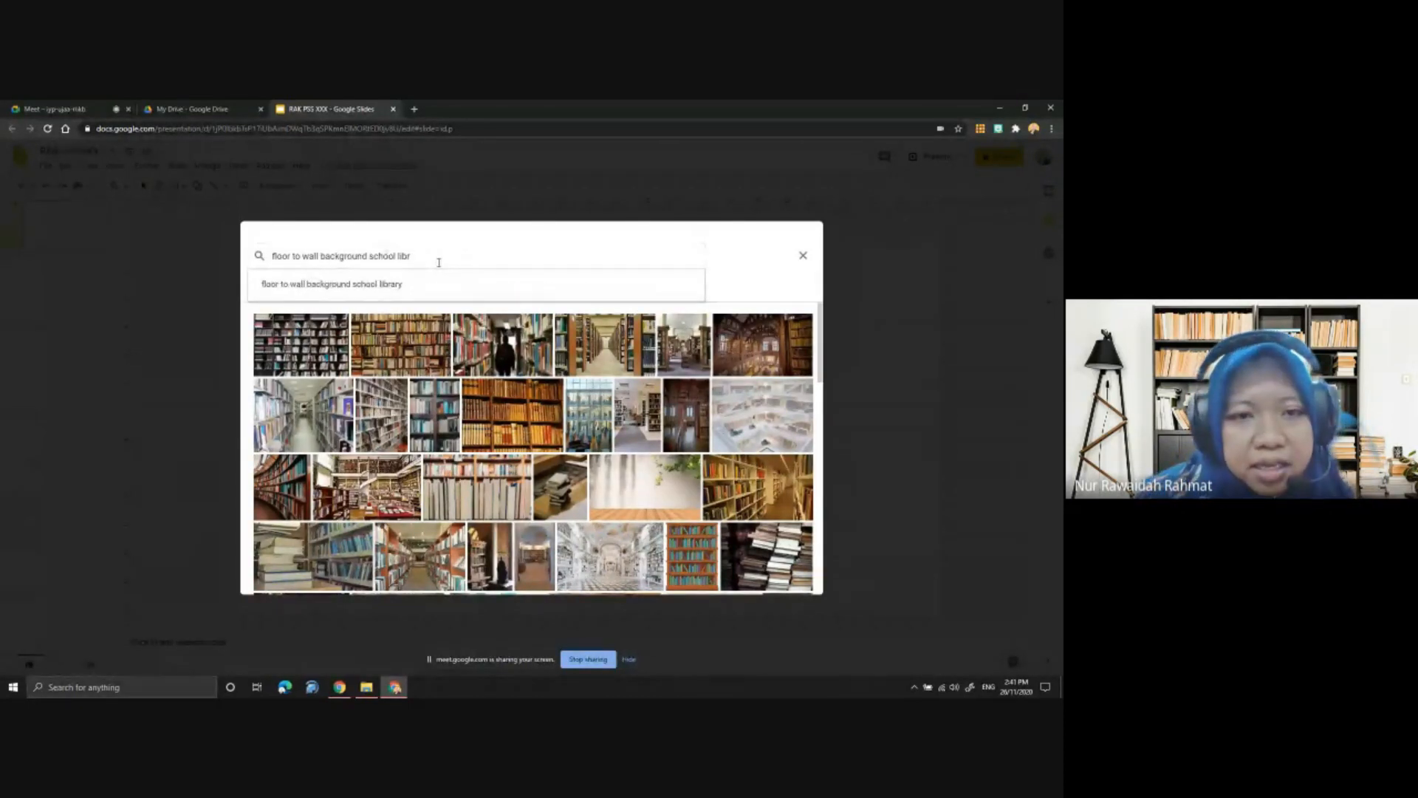
key(BackSpace)
key(BackSpace)
key(BackSpace)
key(BackSpace)
key(BackSpace)
key(BackSpace)
key(BackSpace)
key(BackSpace)
key(BackSpace)
key(BackSpace)
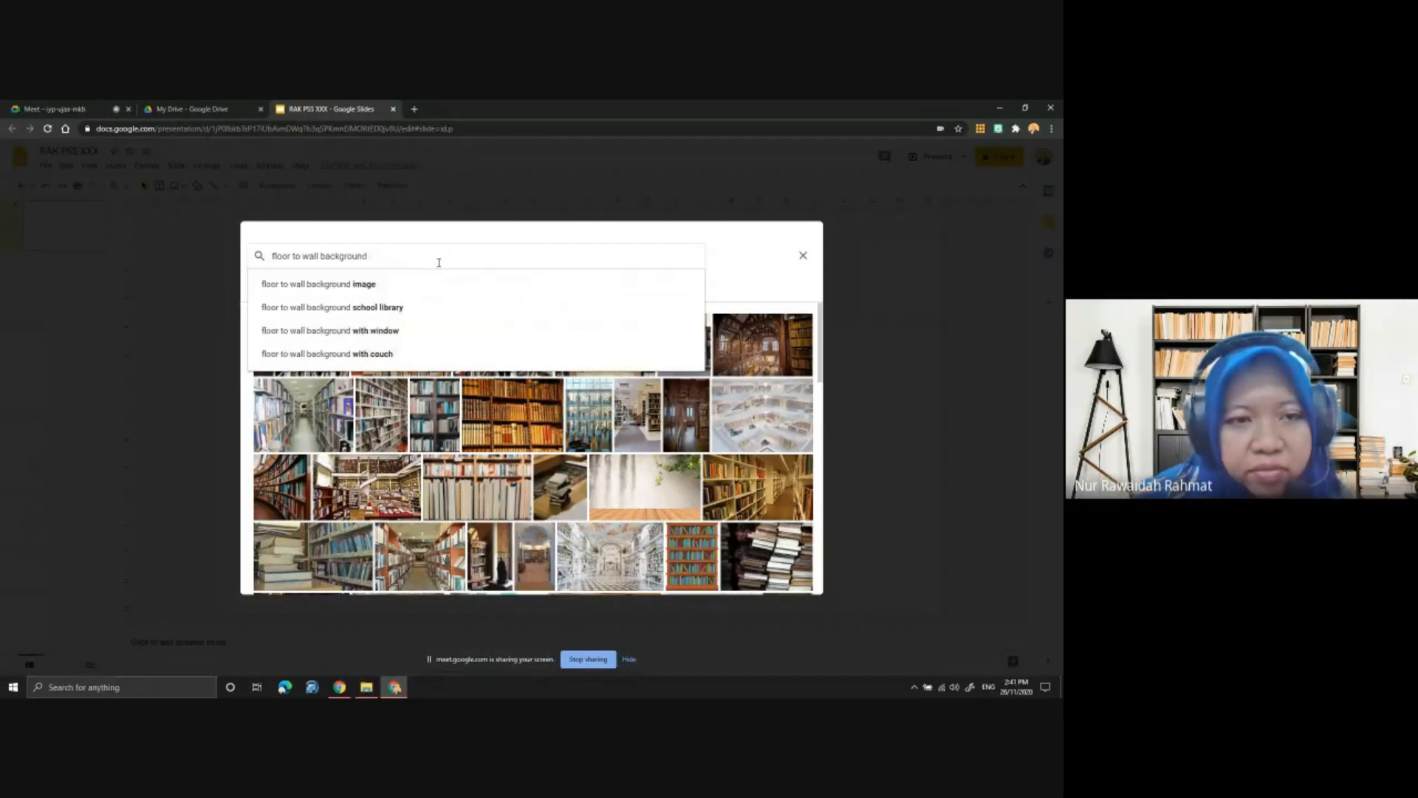
key(Return)
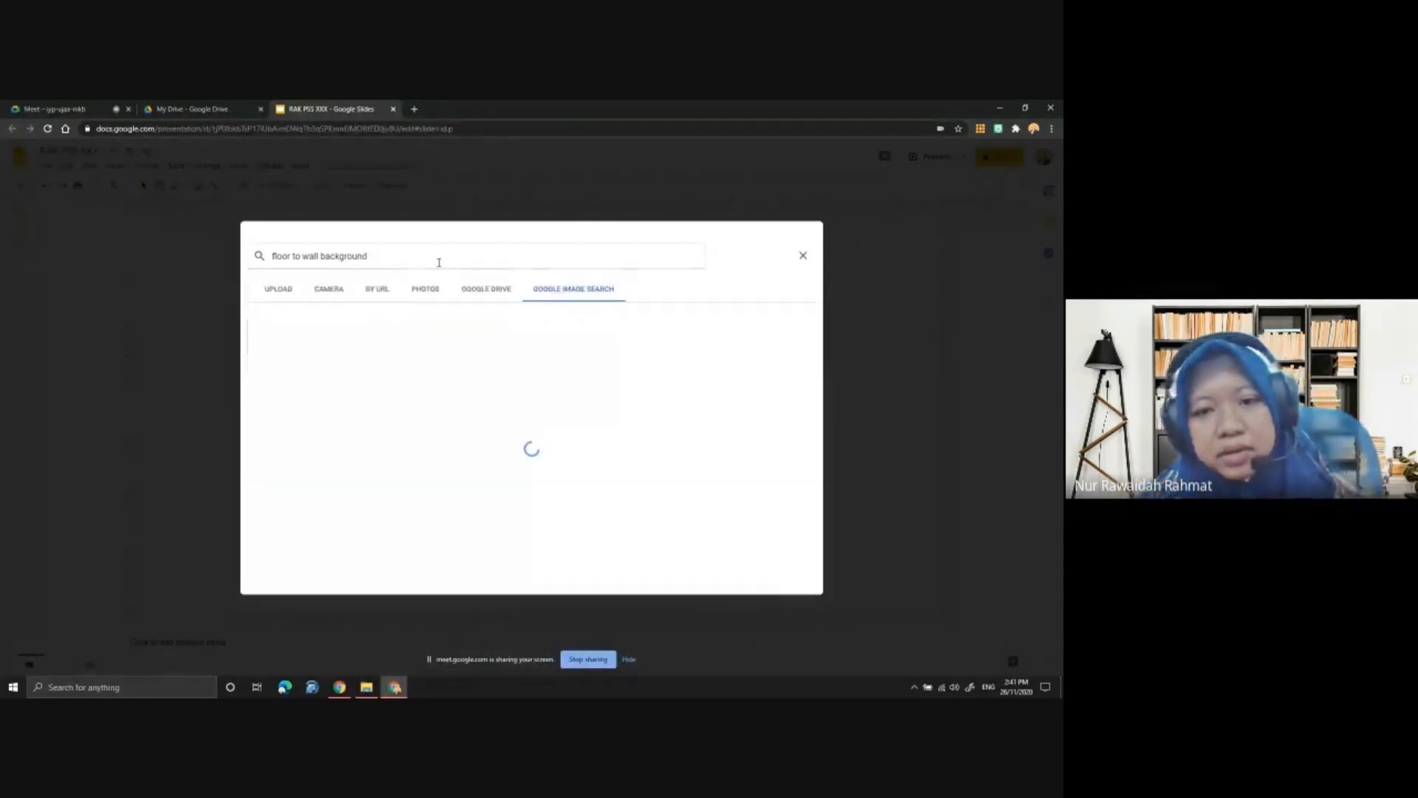
Set the image of a white brick wall with a plank floor and potted tree as the slide's background
scroll(448, 469, down, 6)
scroll(448, 469, down, 8)
scroll(471, 474, down, 8)
scroll(473, 470, up, 15)
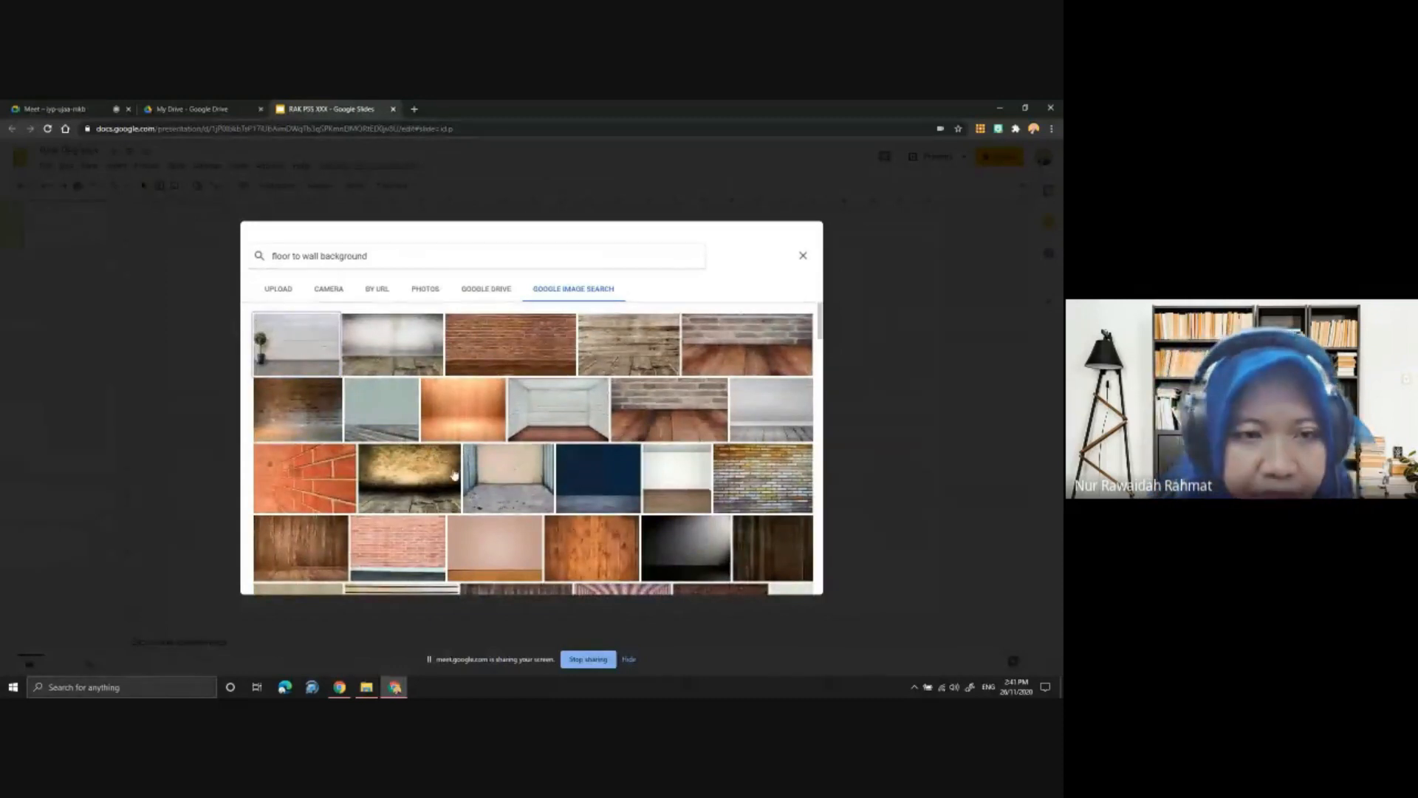
click(279, 355)
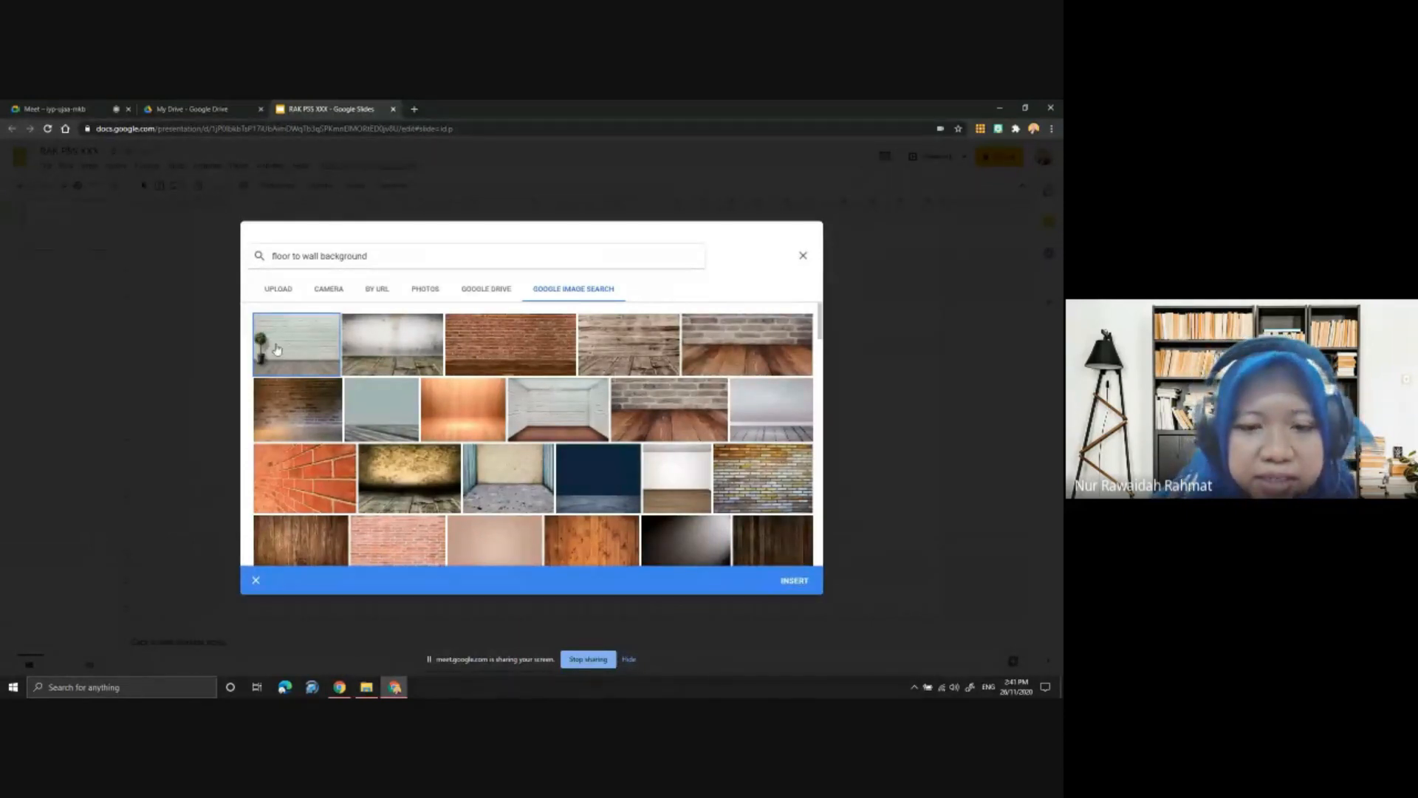
click(791, 581)
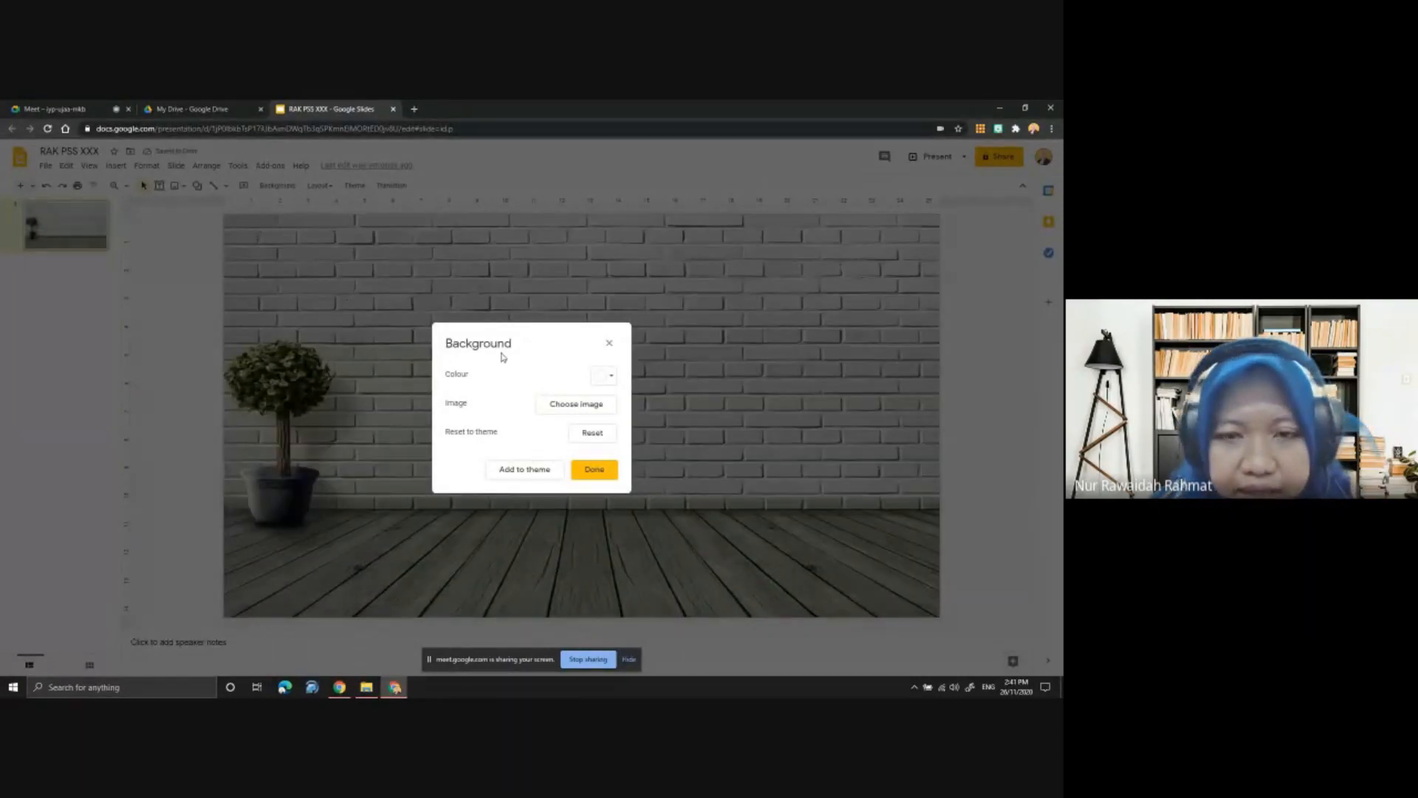
click(602, 473)
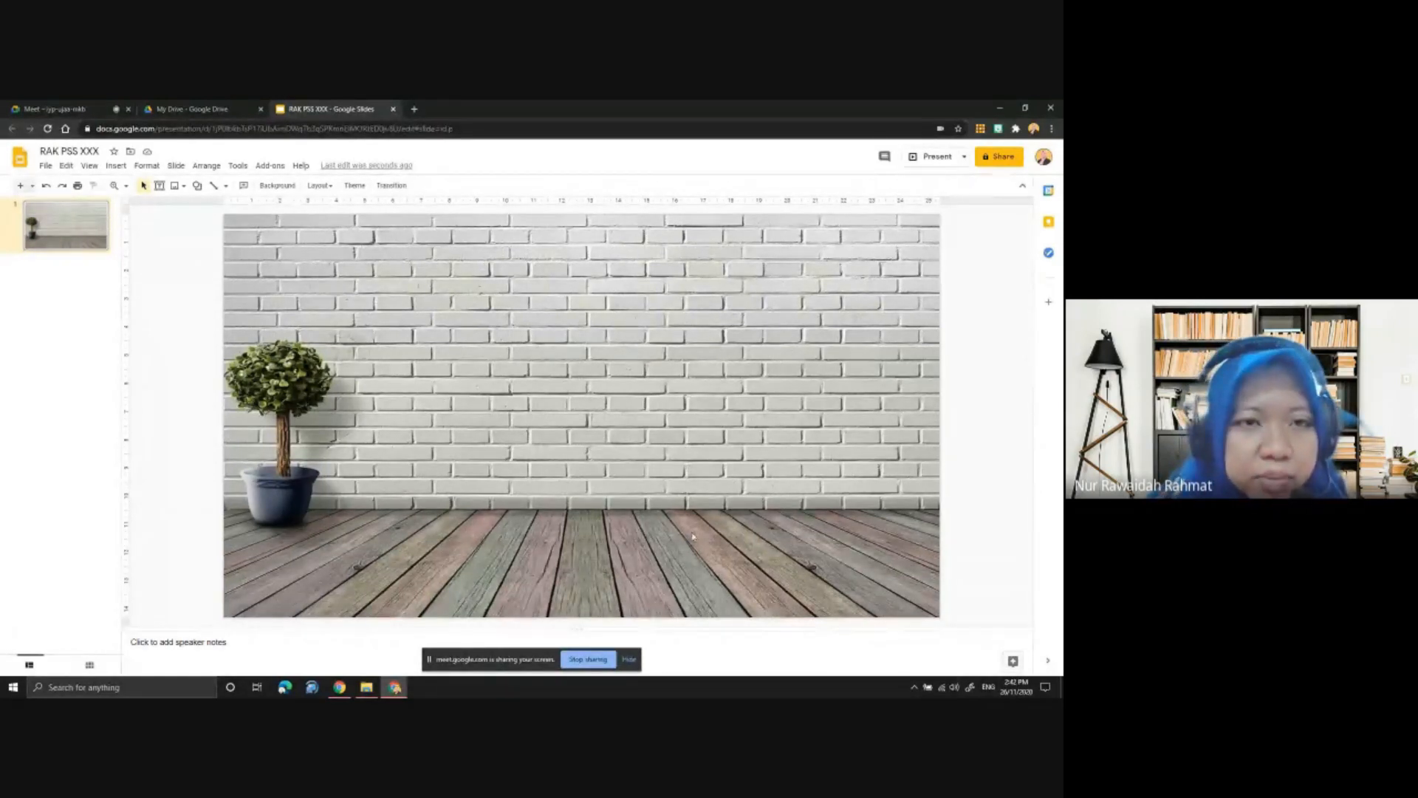
Search the web for "RAK BUKU" images to insert on the slide
click(184, 187)
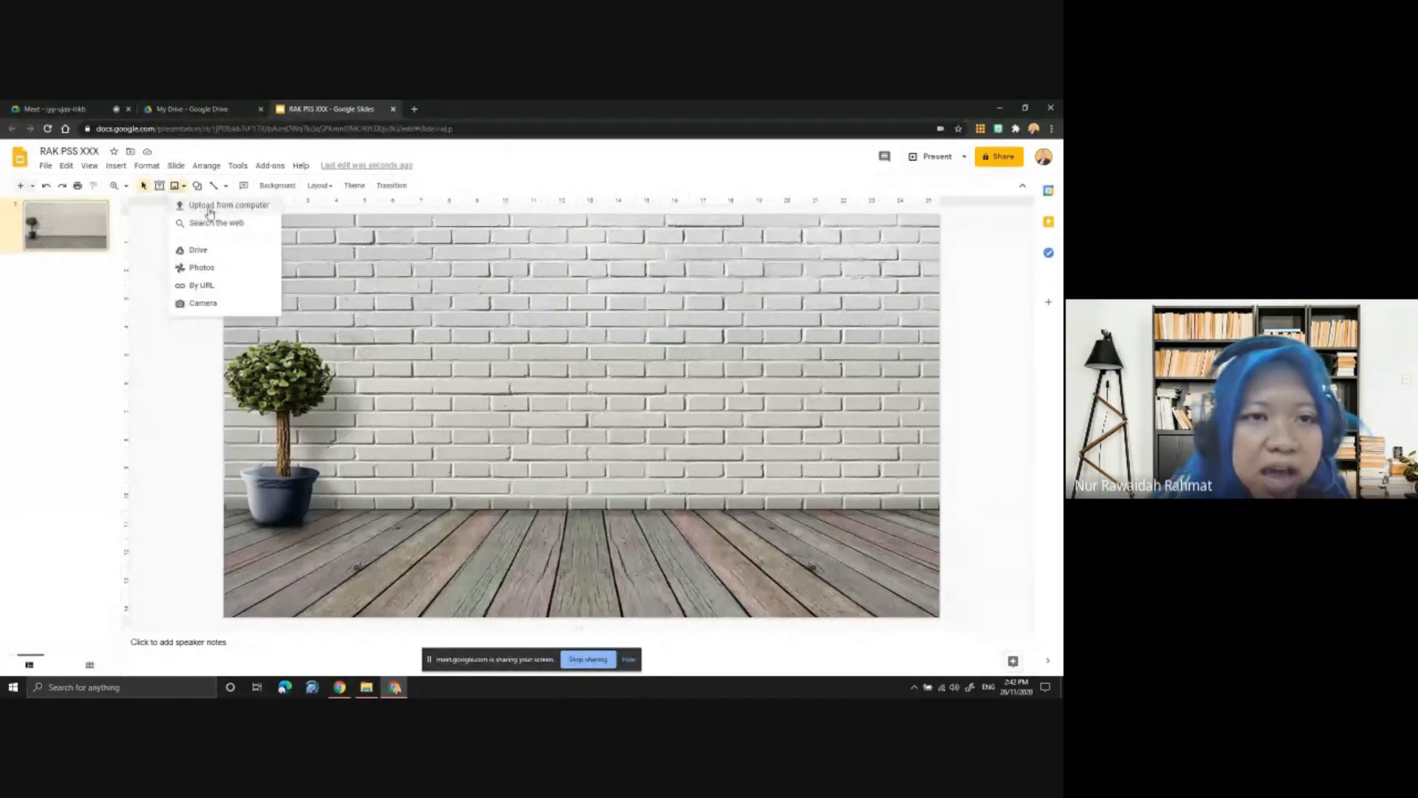
click(116, 165)
mouse_move(123, 191)
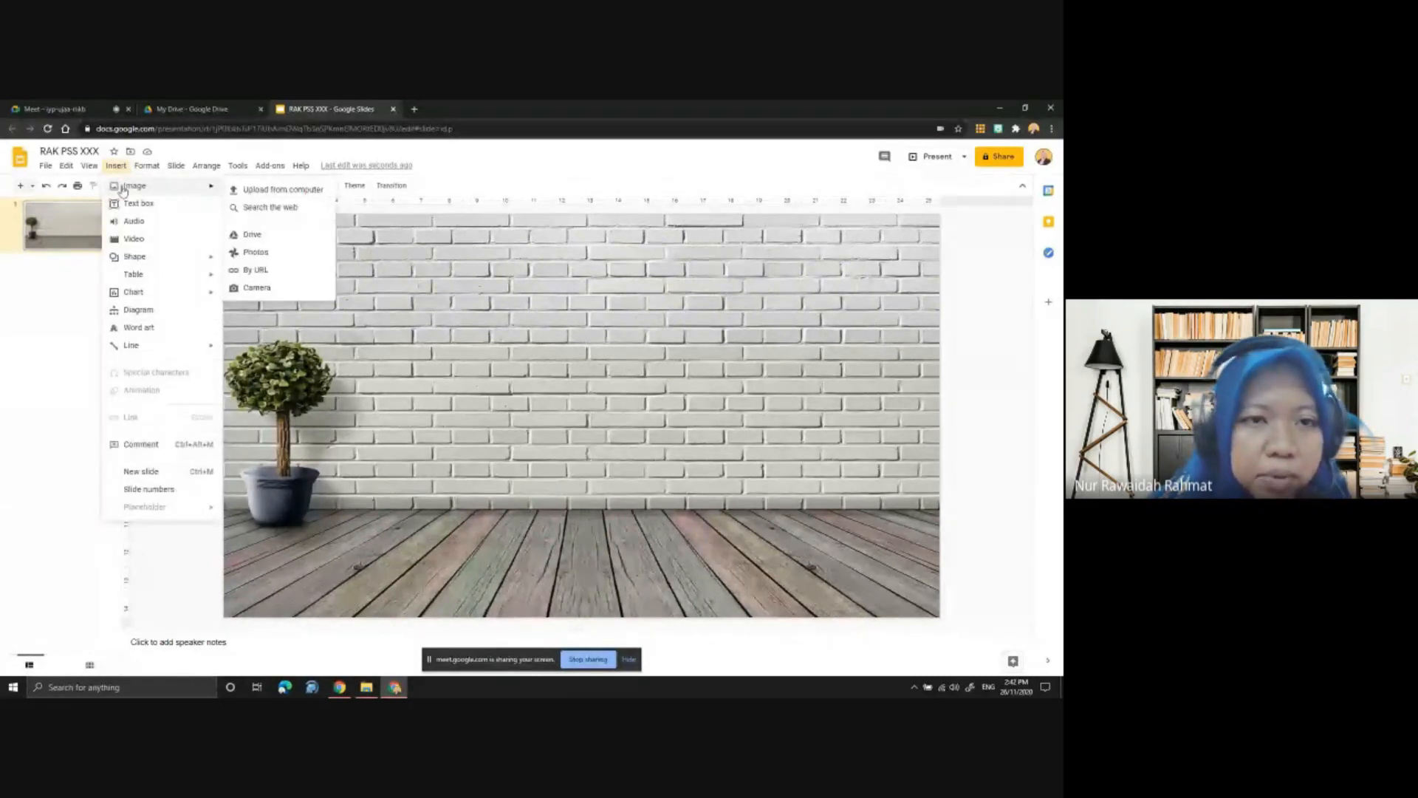
click(272, 210)
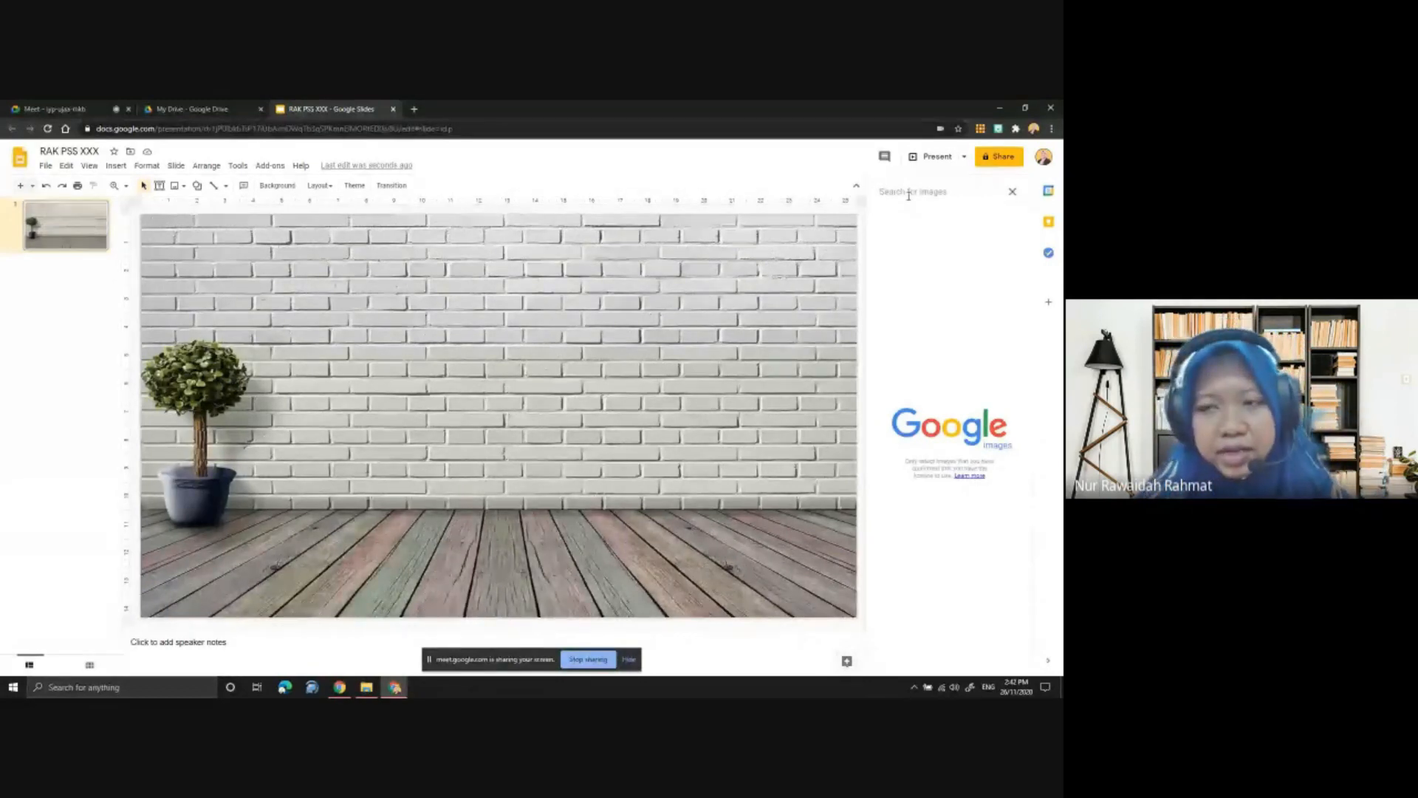
text(RAK BU)
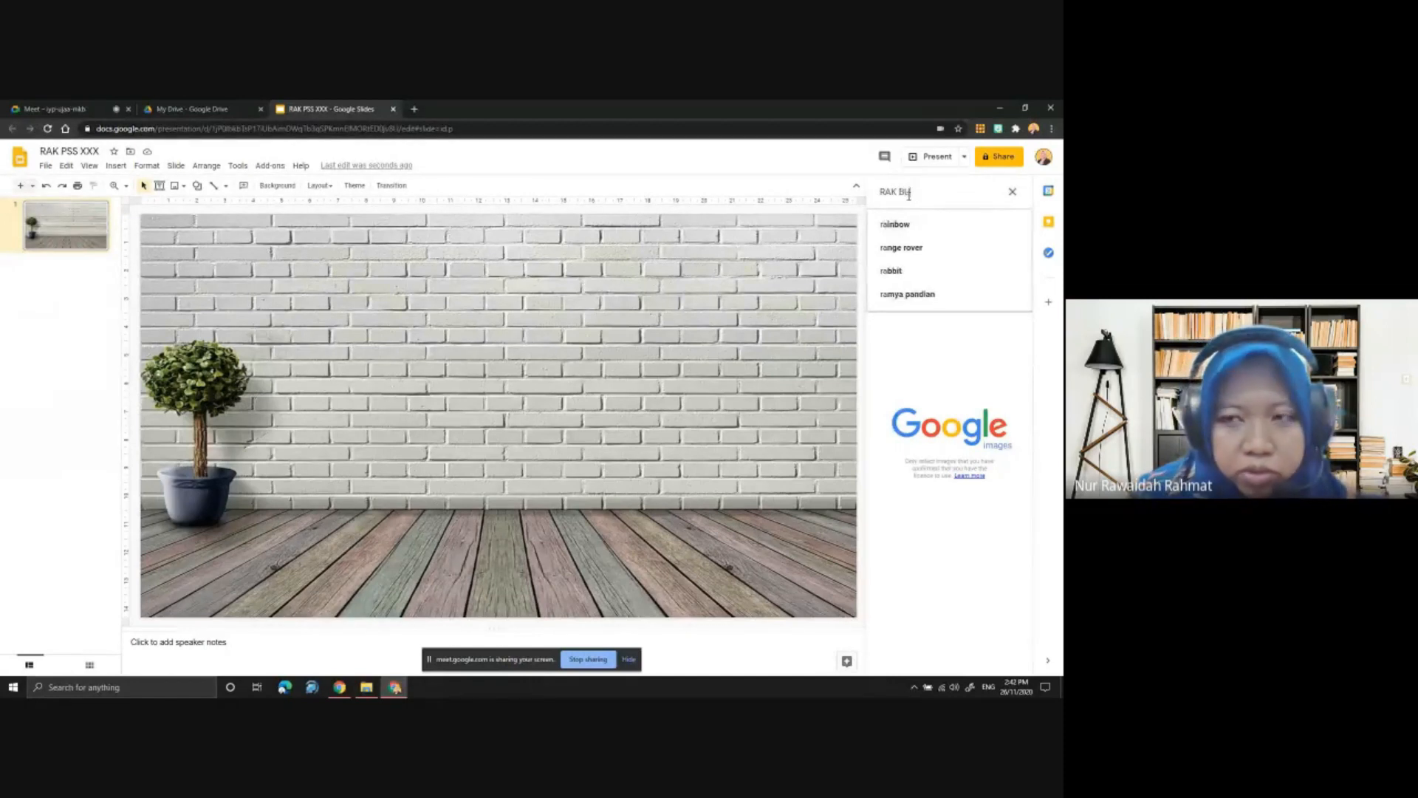
text(KU)
key(Return)
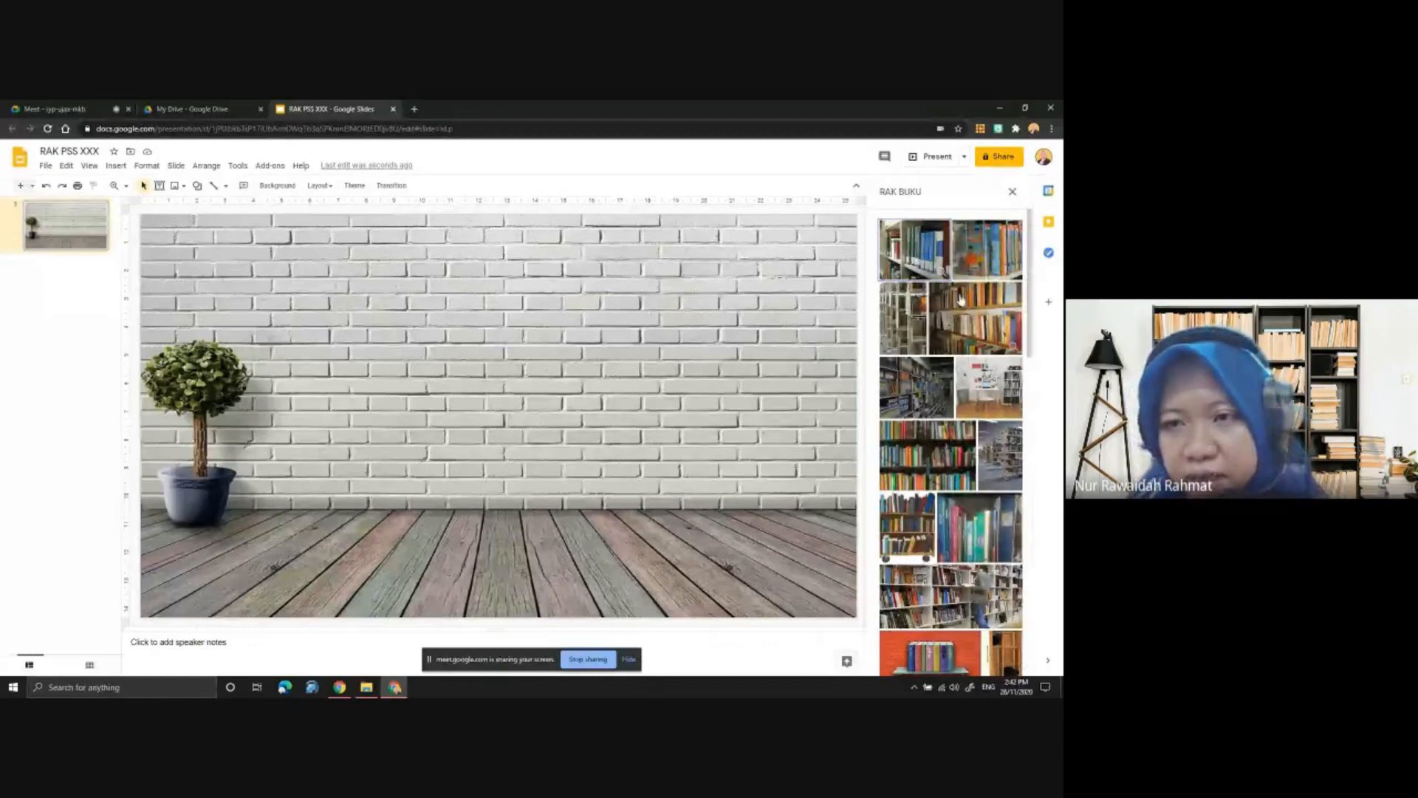
Change the image search to "BOOKCASE" and look through the results for a suitable bookcase
drag(919, 192, 890, 191)
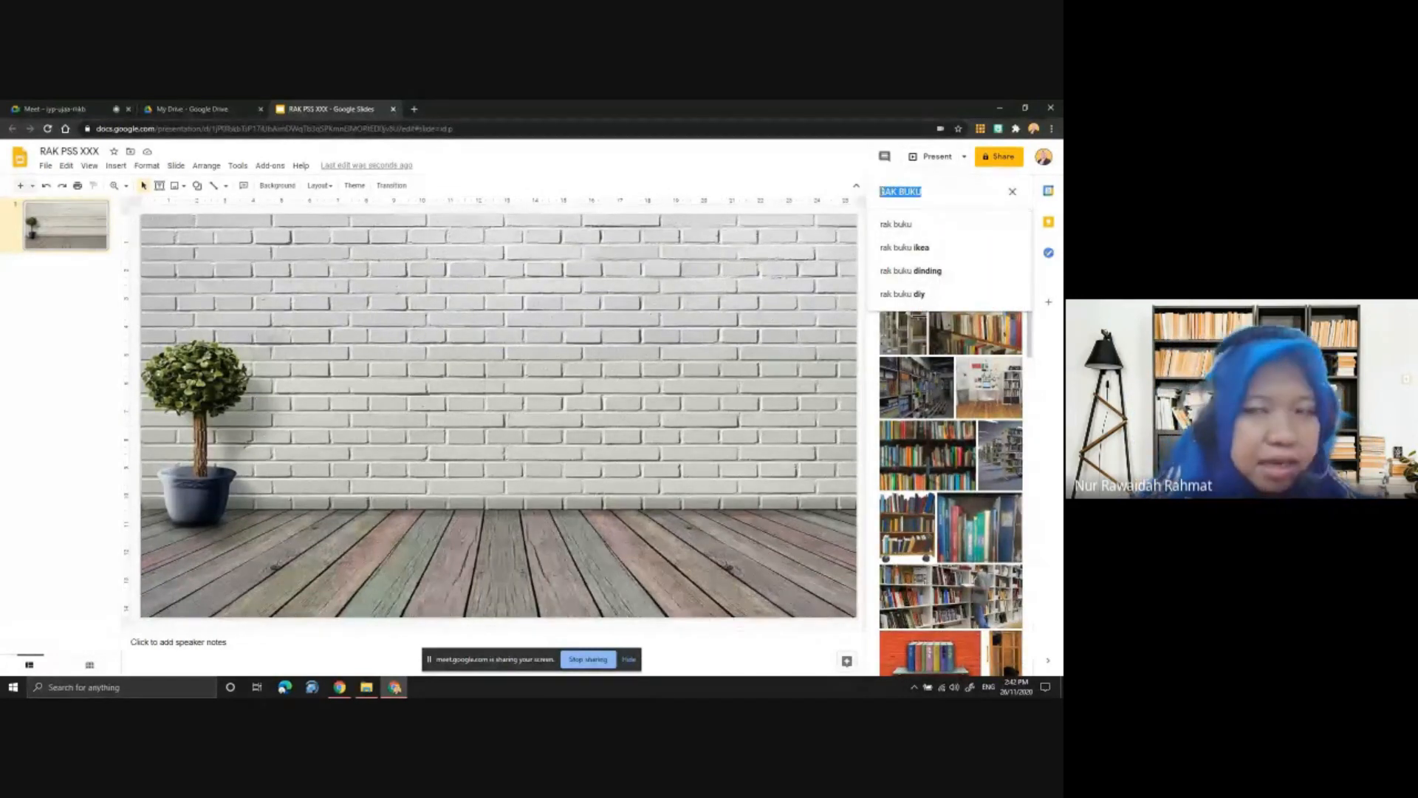
text(BOOKCAS)
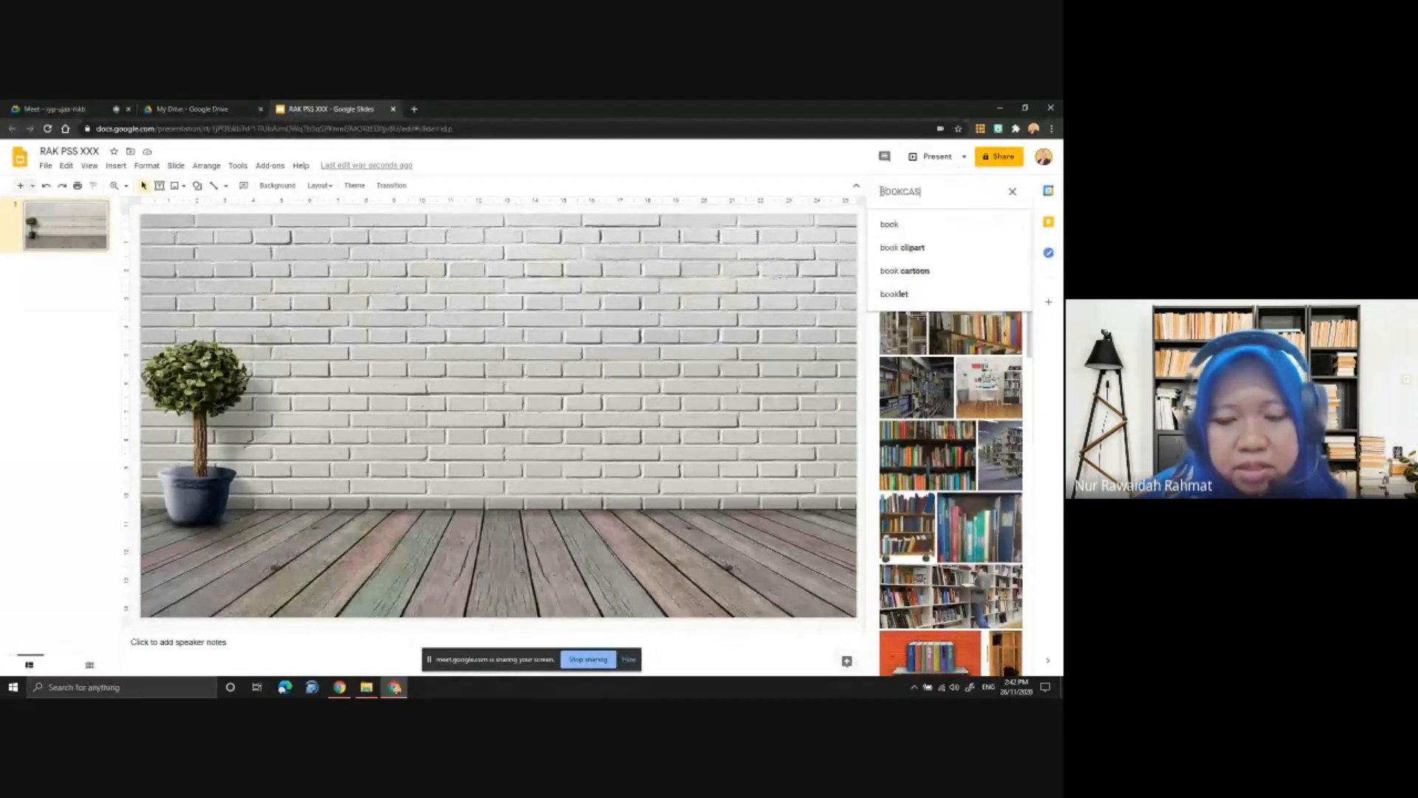
text(E)
key(Return)
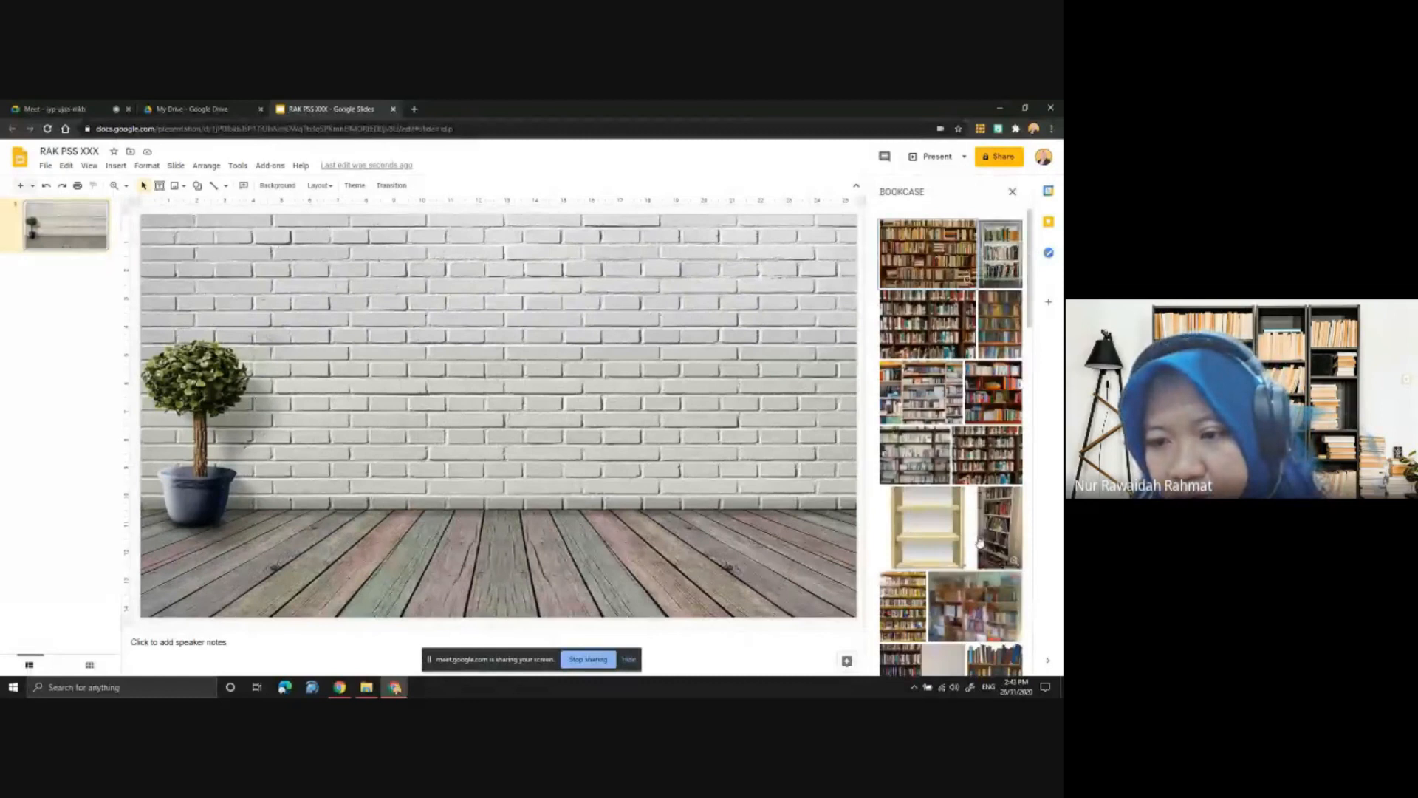
scroll(951, 442, down, 3)
scroll(952, 442, down, 5)
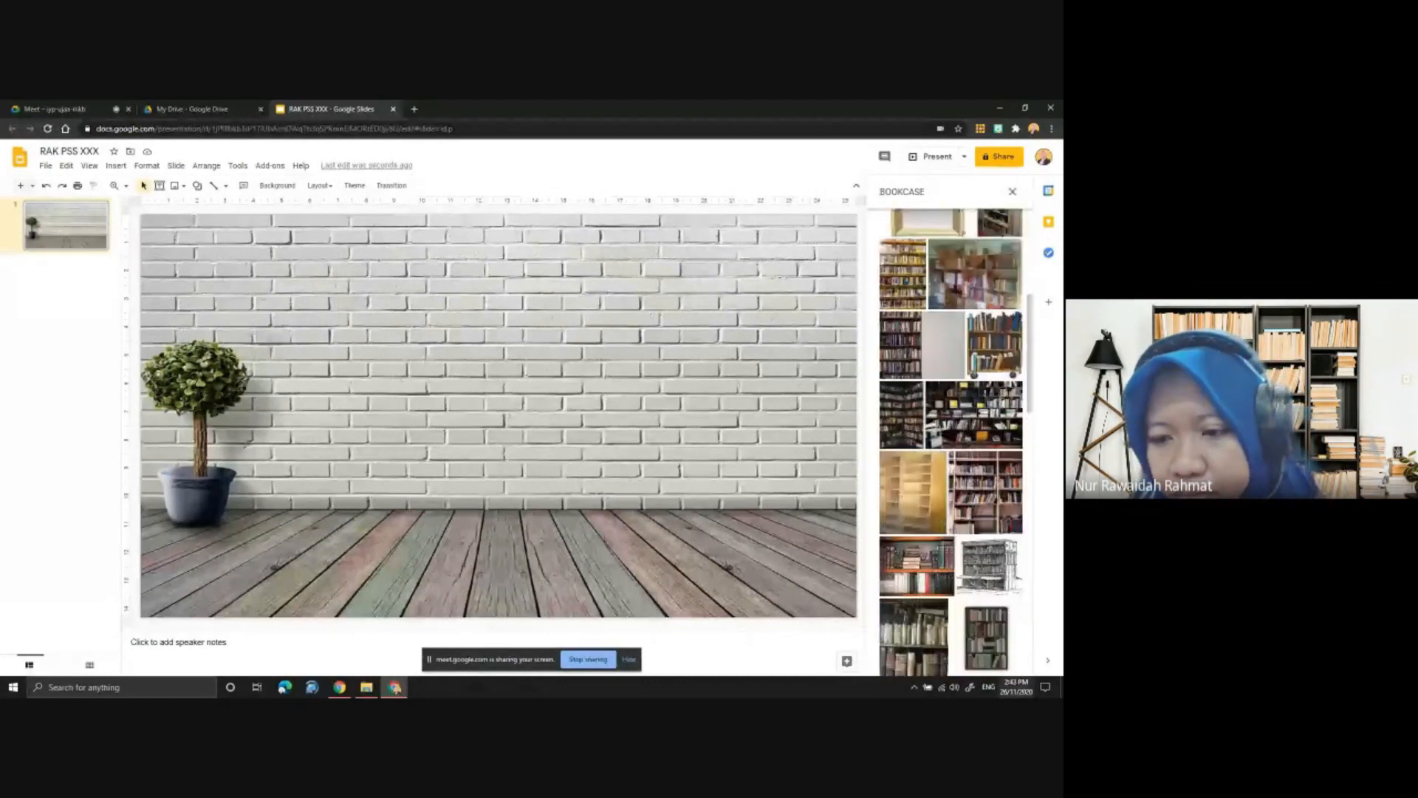
scroll(975, 633, up, 10)
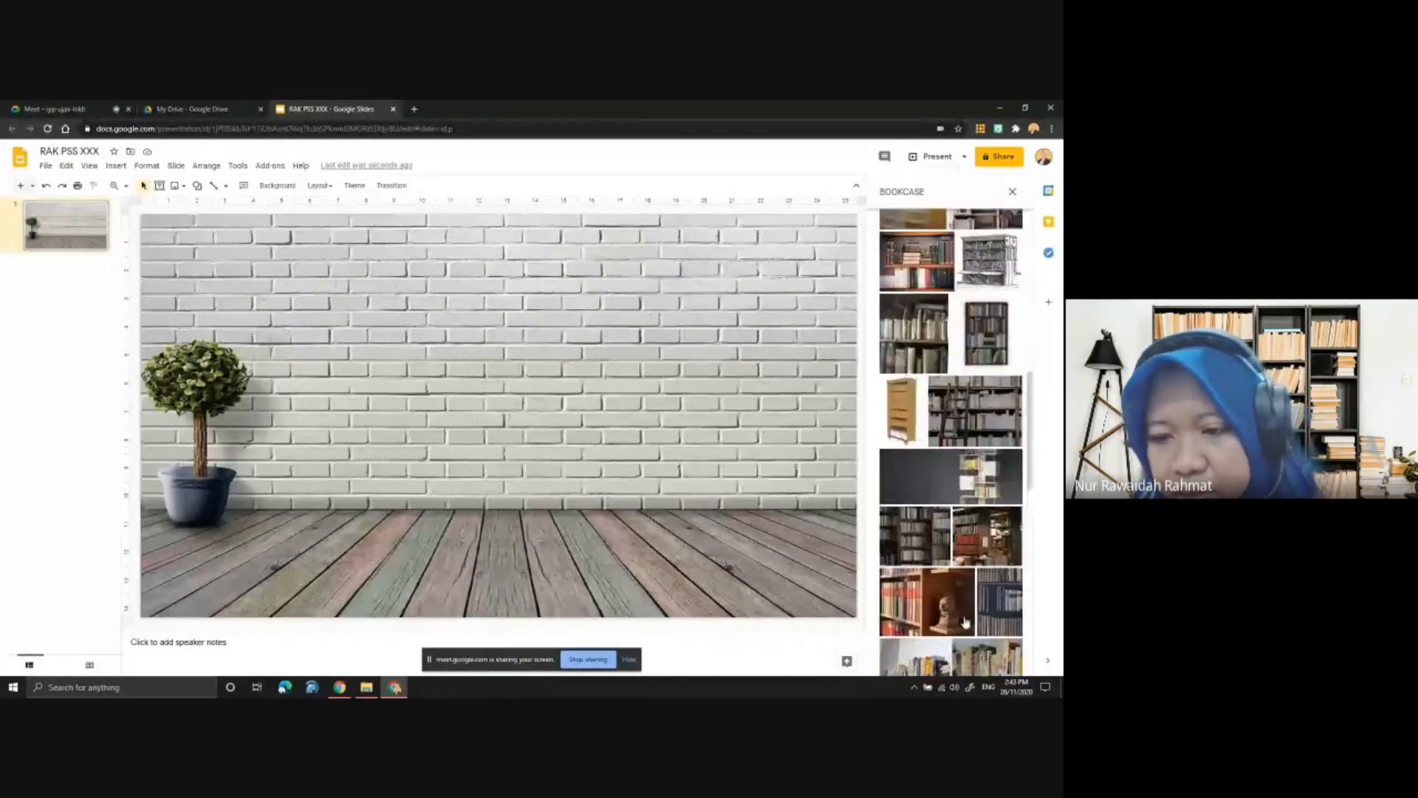
Replace the image search text with "EMPYT BOOKSHELF"
drag(927, 191, 883, 182)
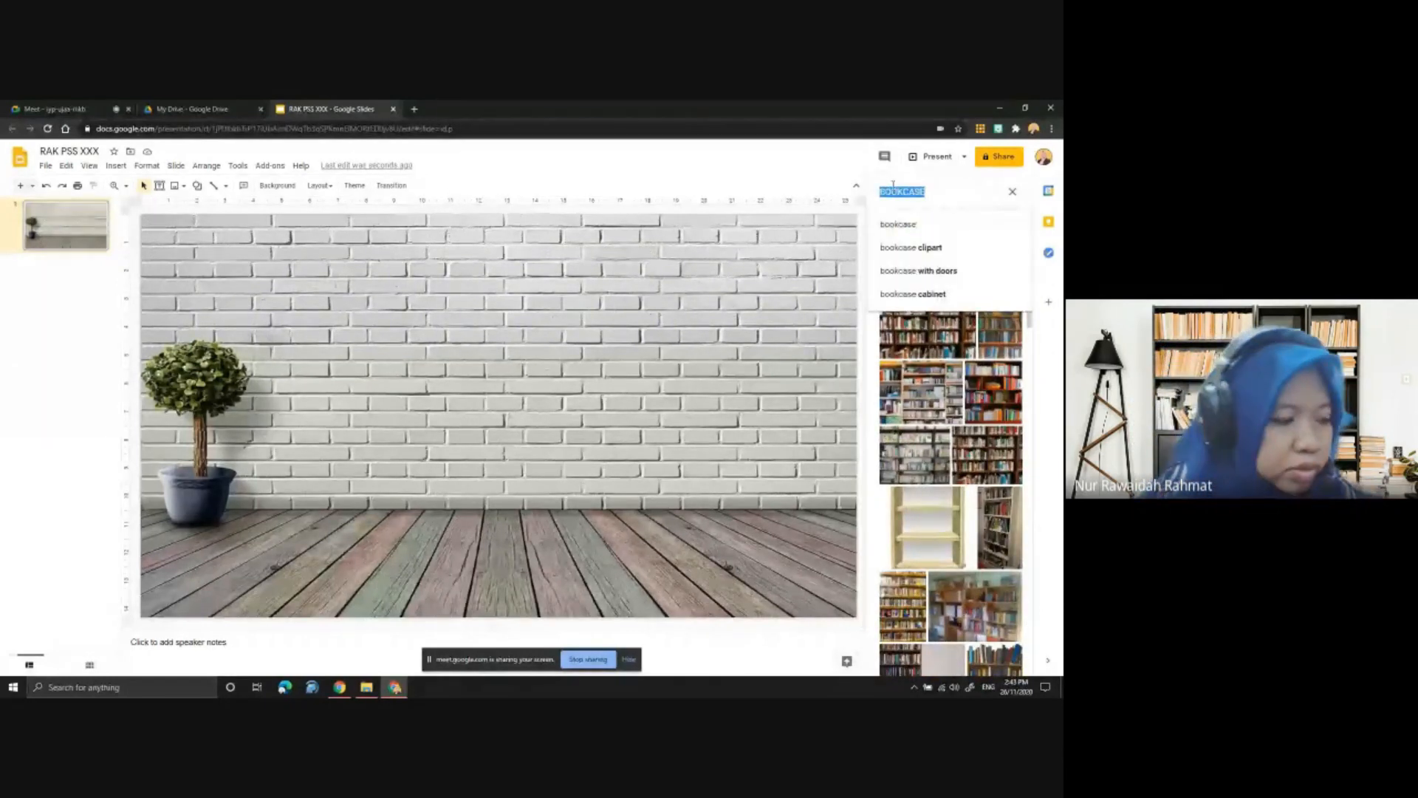
text(EM)
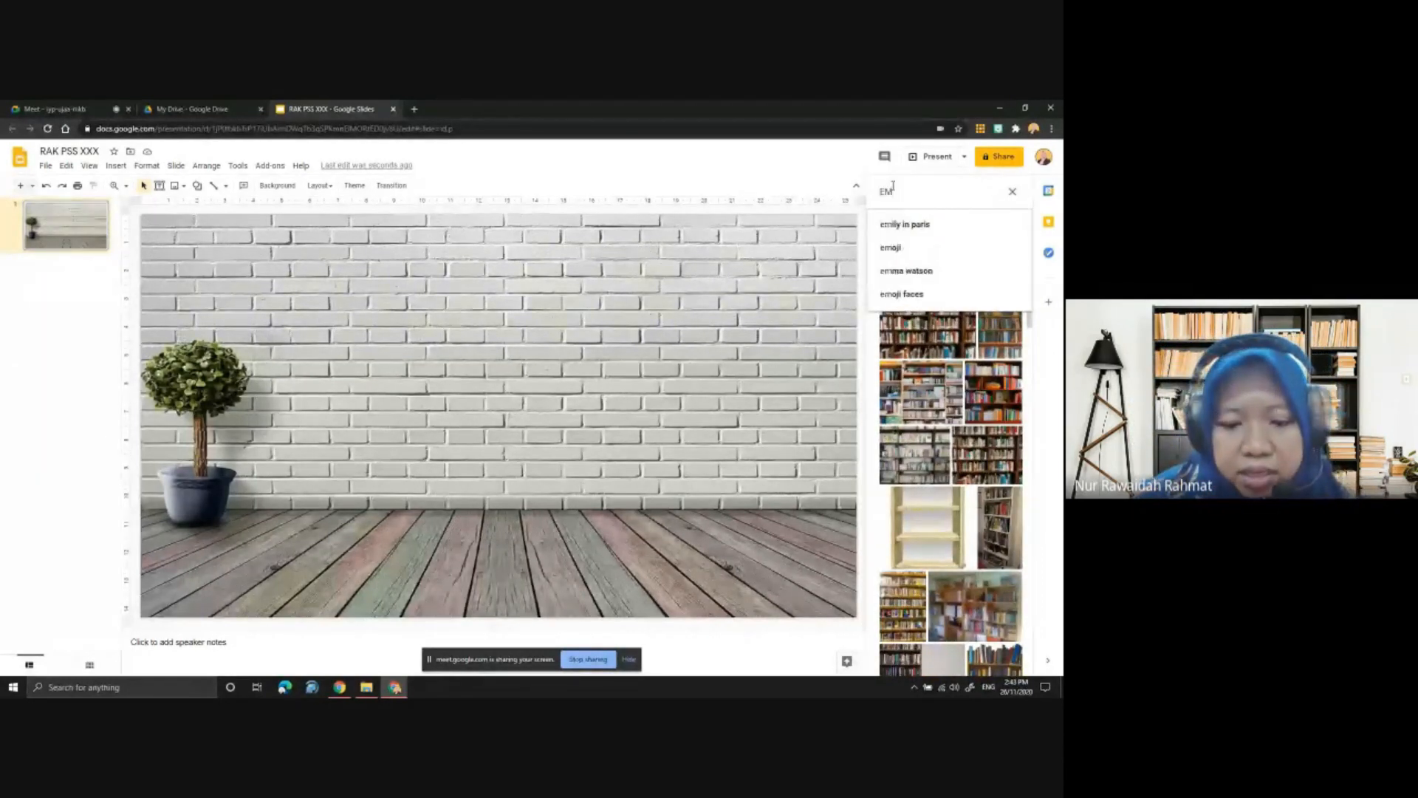
text(PYT)
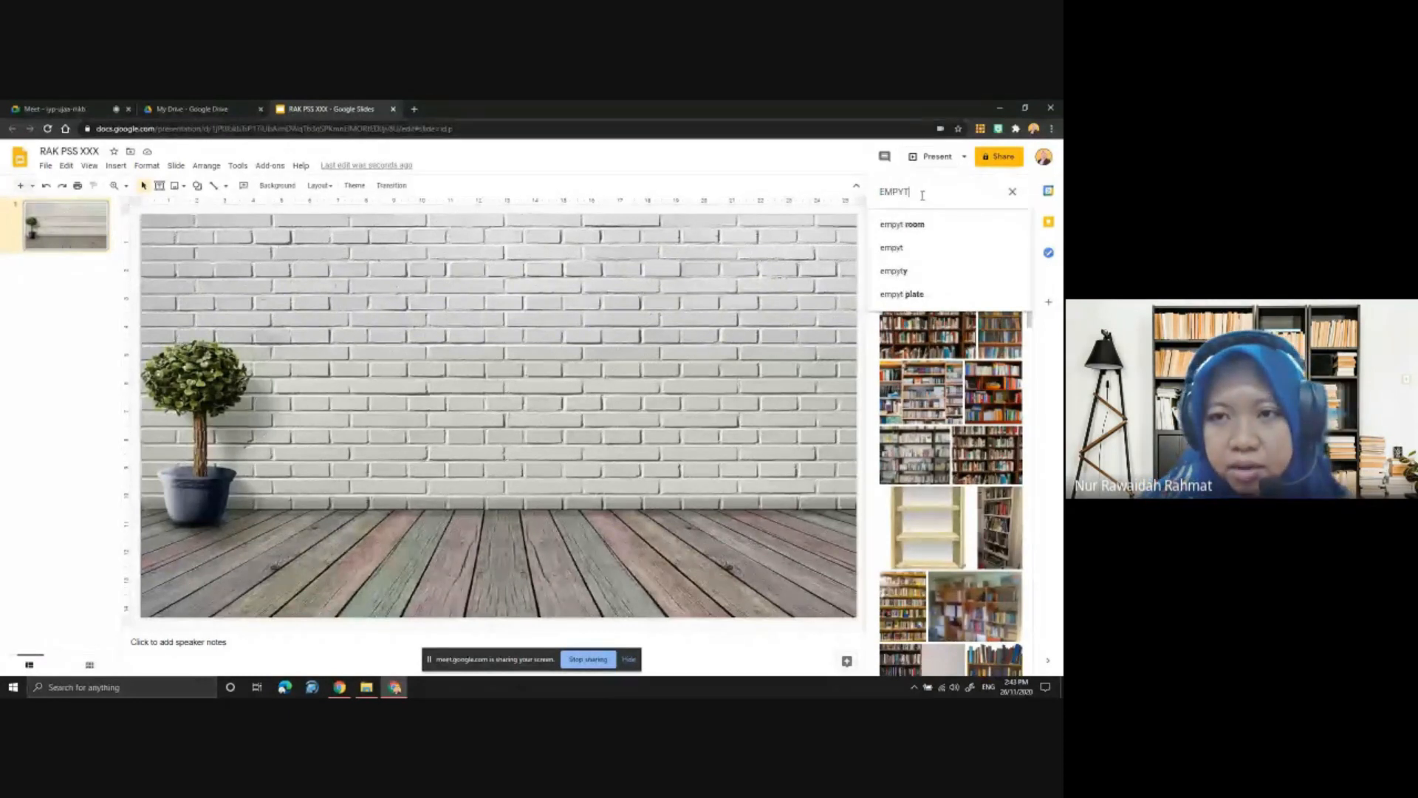
key(BackSpace)
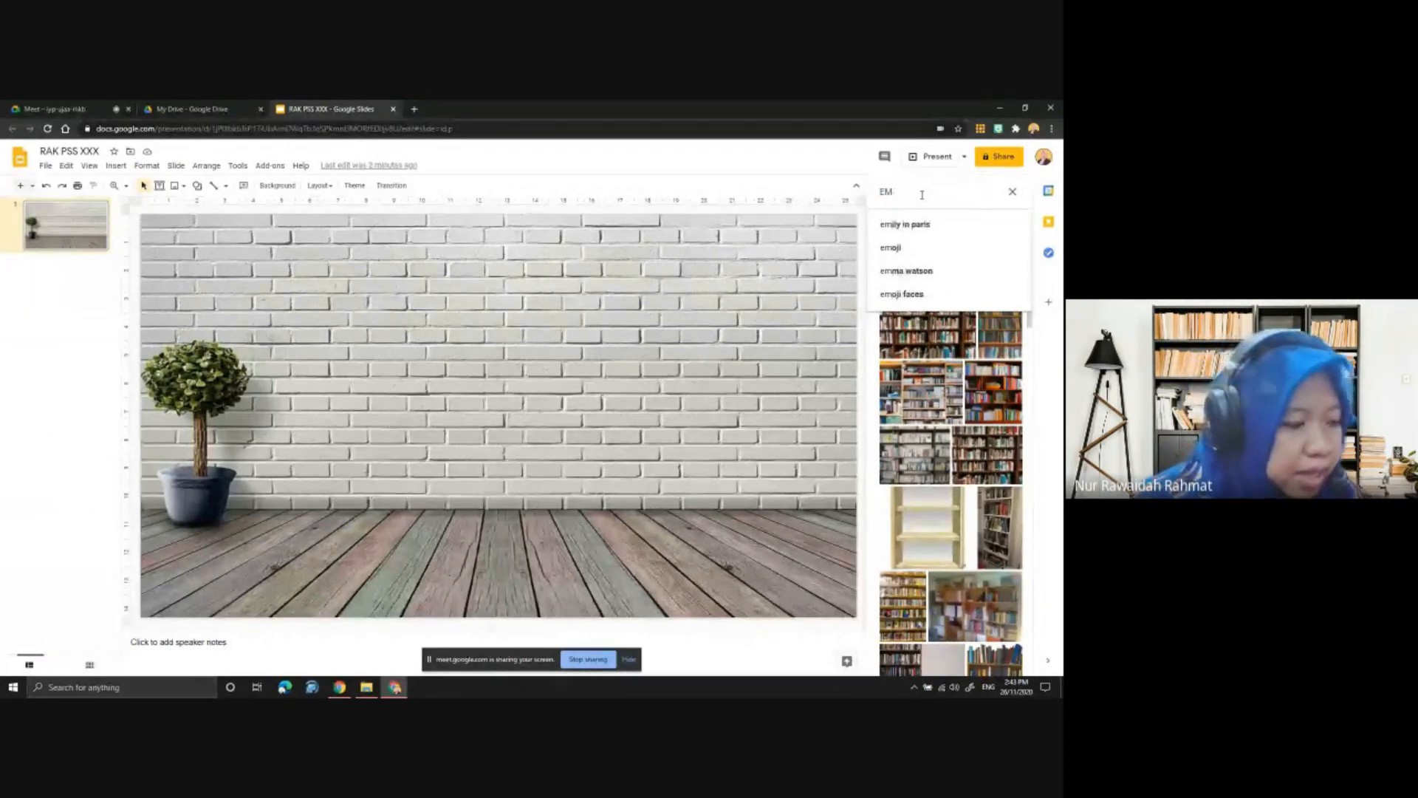
text(P)
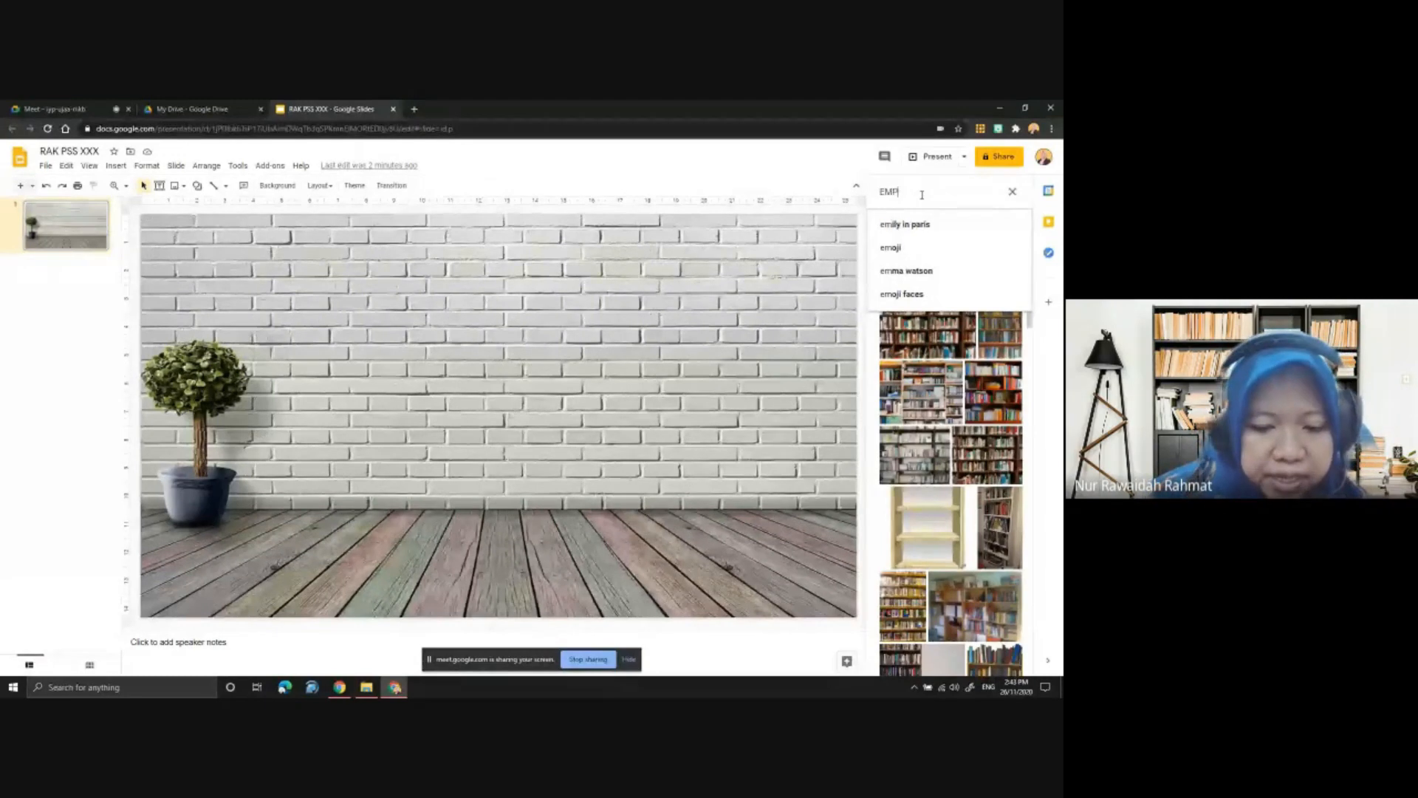
text(YT BOOK)
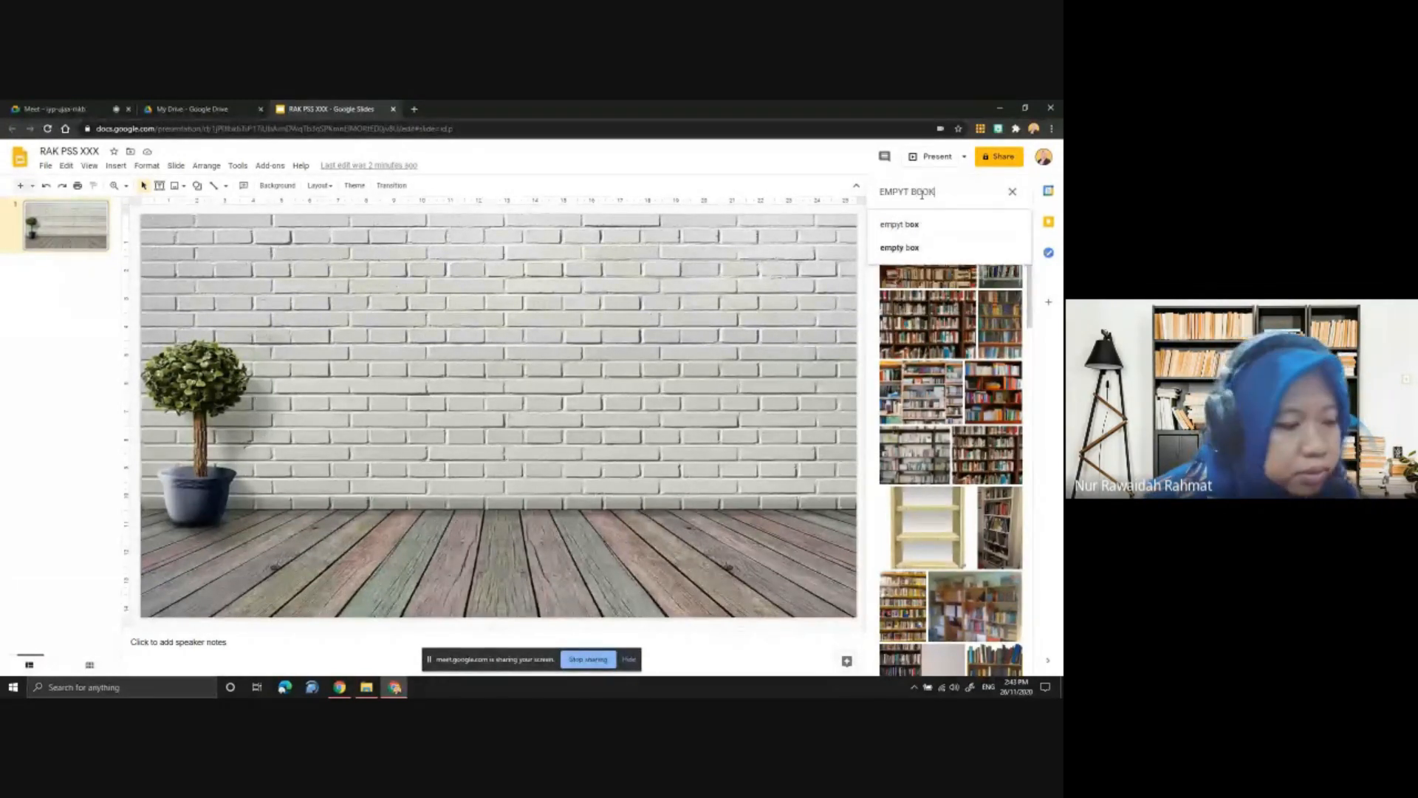
key(Return)
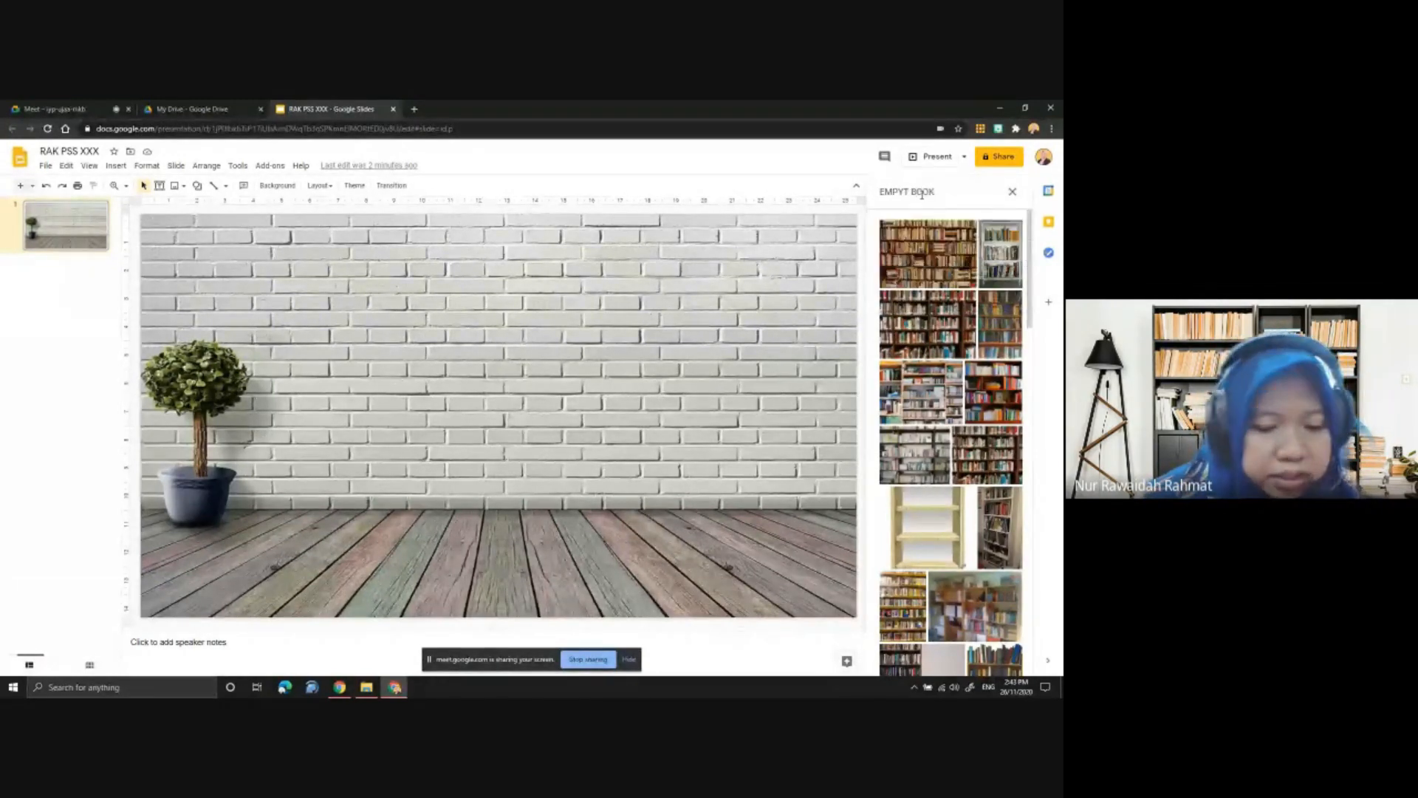
text(SHELF)
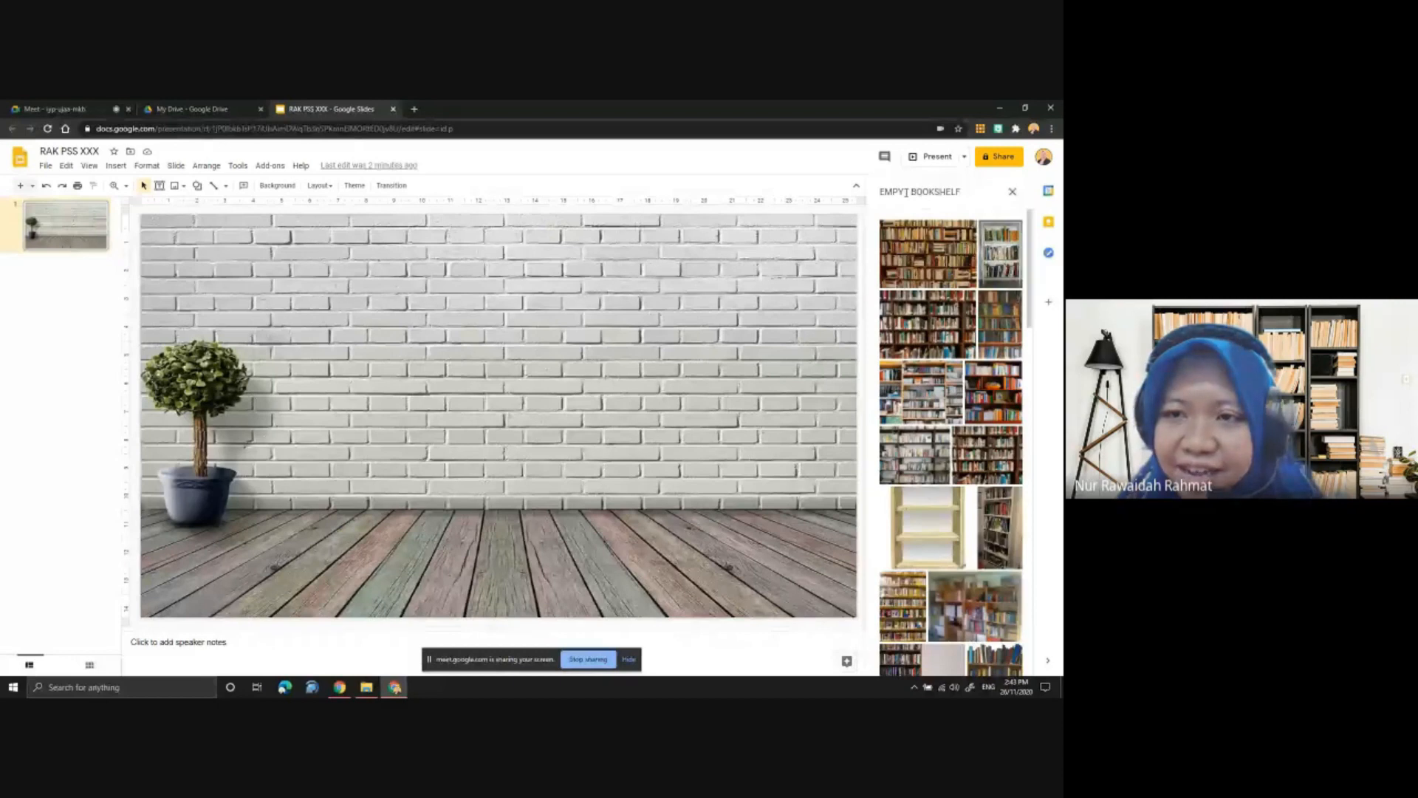
Correct the first word to "EMPTY", search for "empty bookshelf" and look through the results
drag(908, 192, 905, 192)
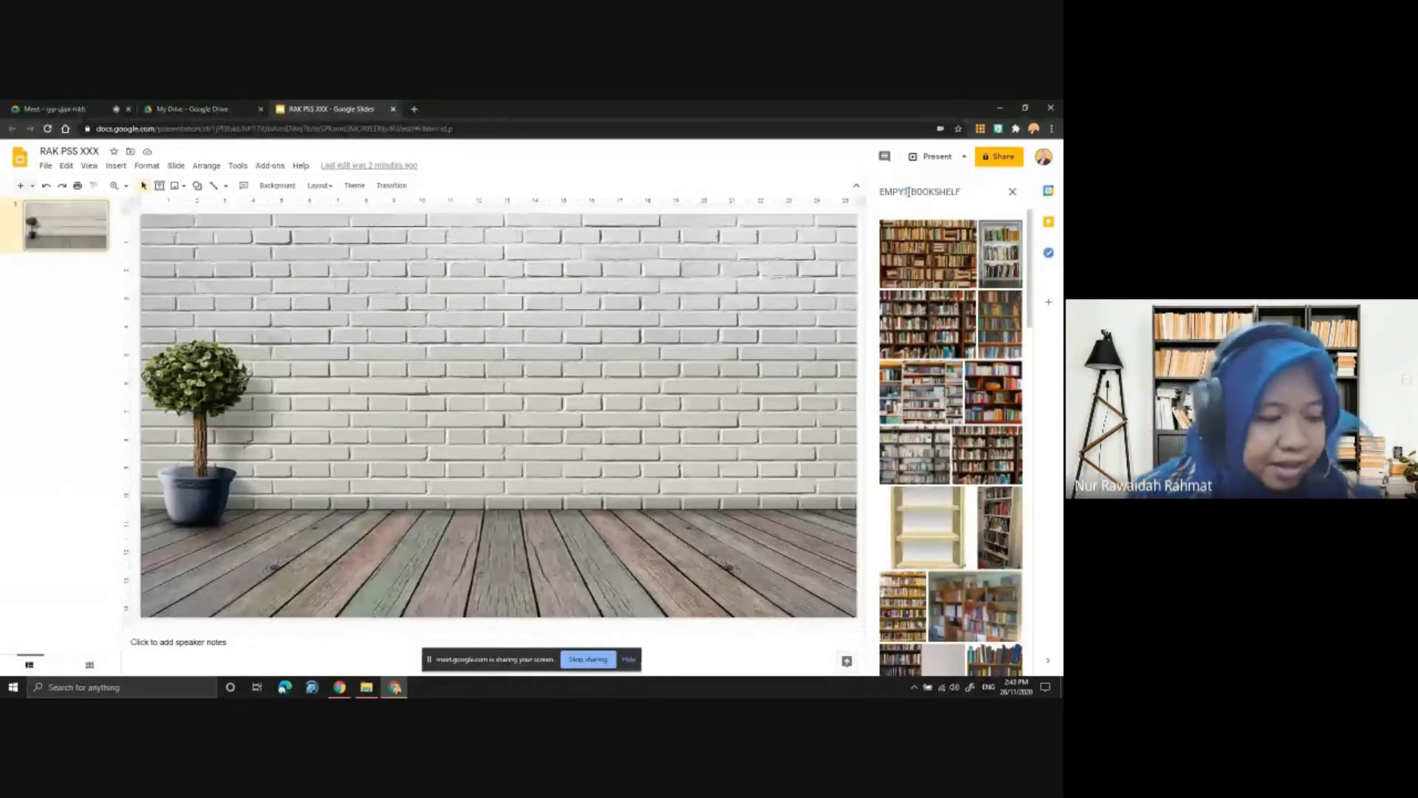
key(BackSpace)
key(BackSpace)
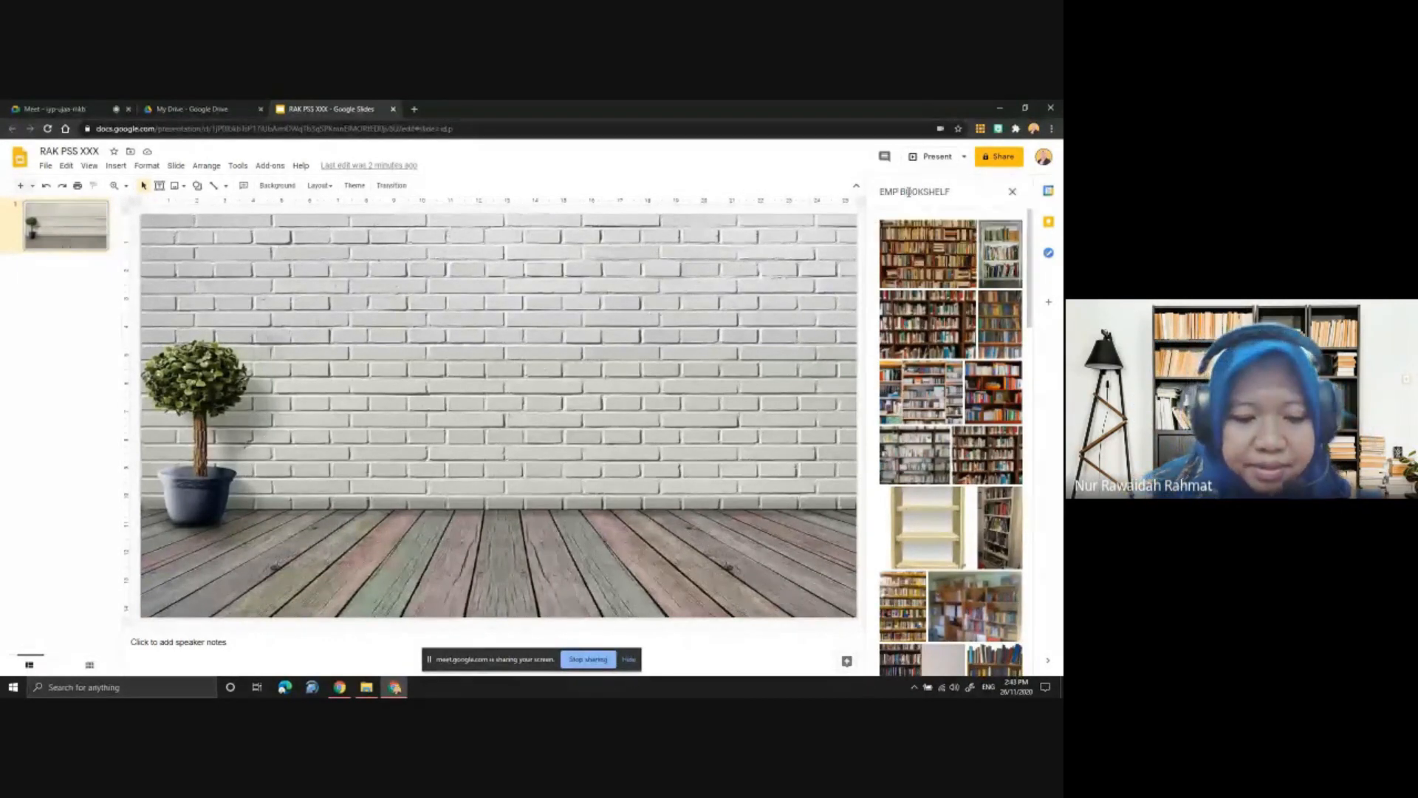
text(TY)
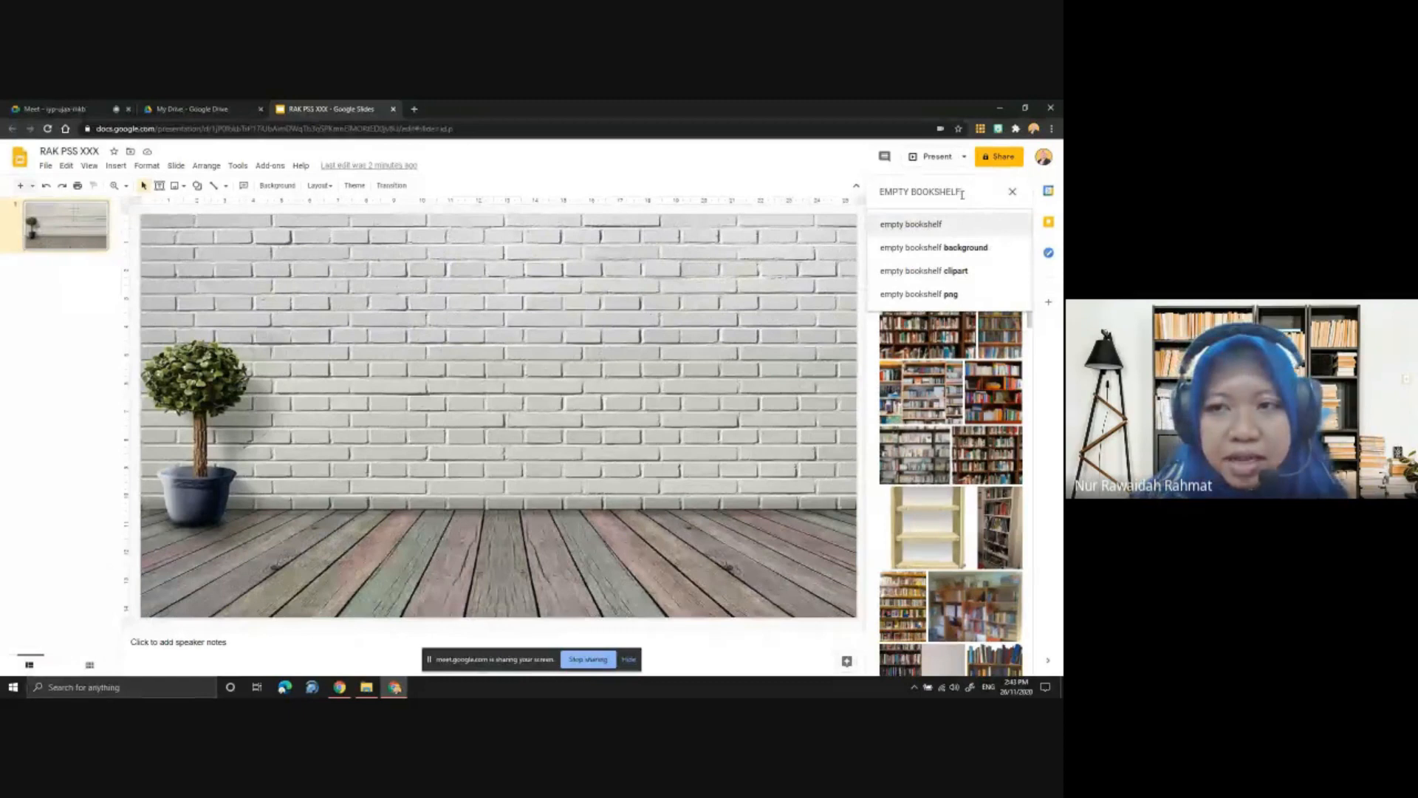
key(Return)
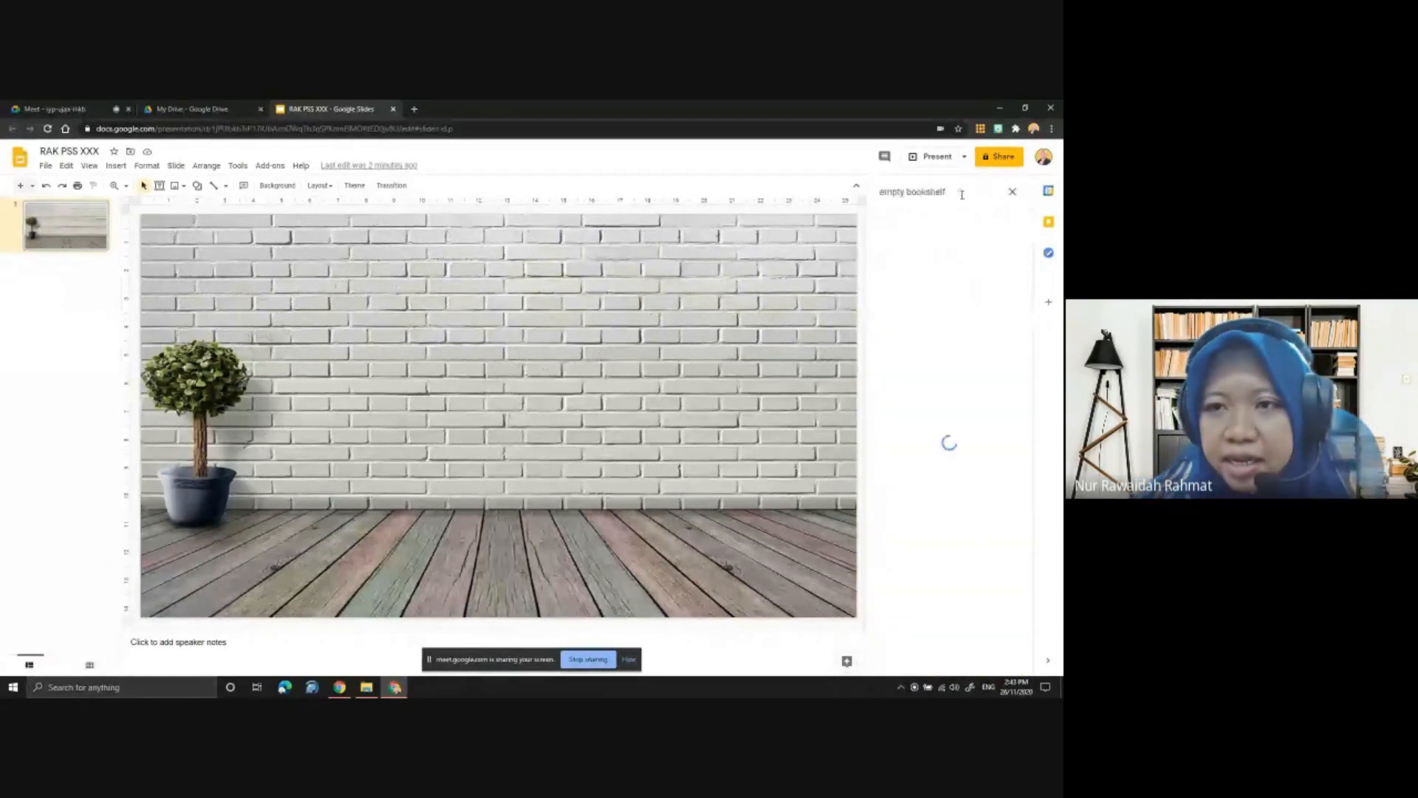
scroll(984, 537, down, 5)
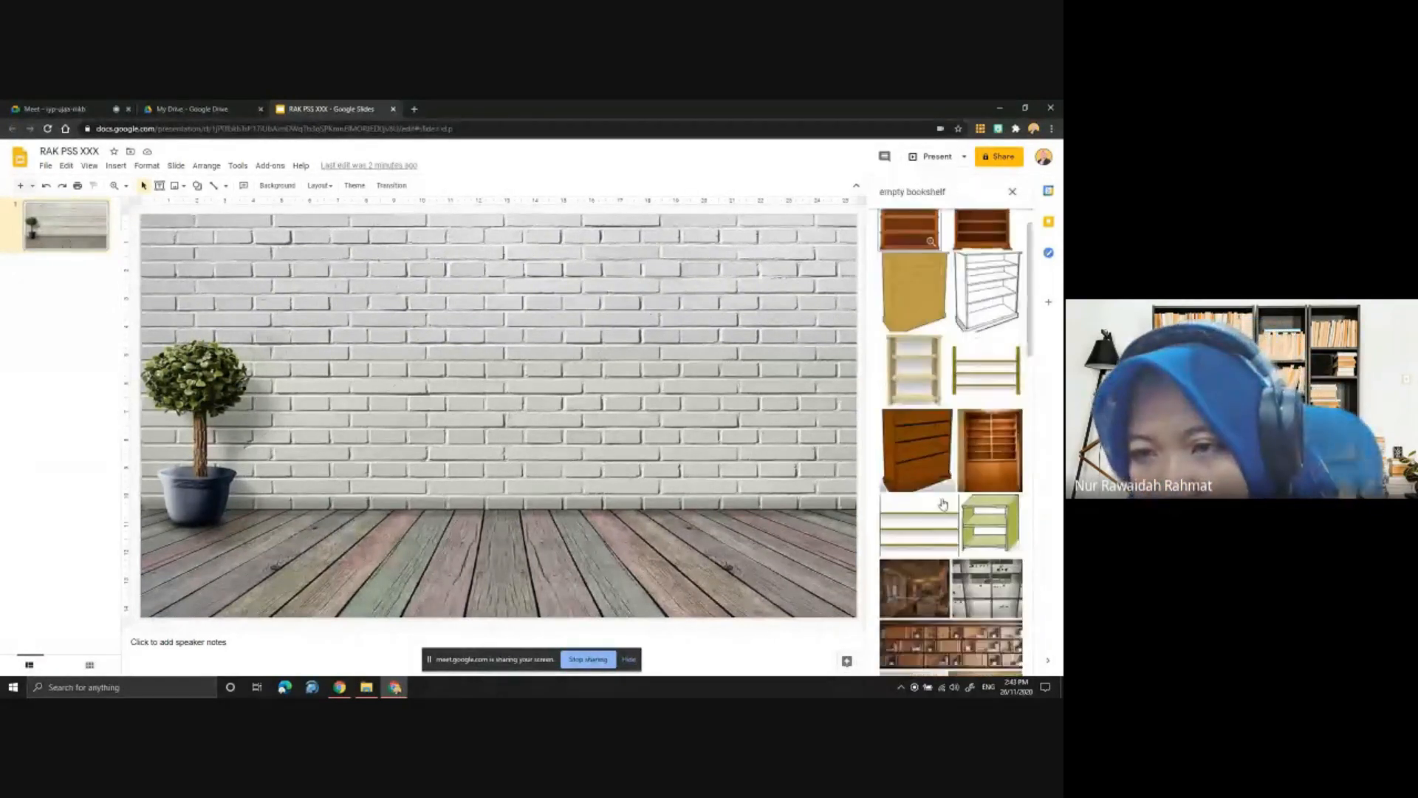
scroll(946, 541, up, 5)
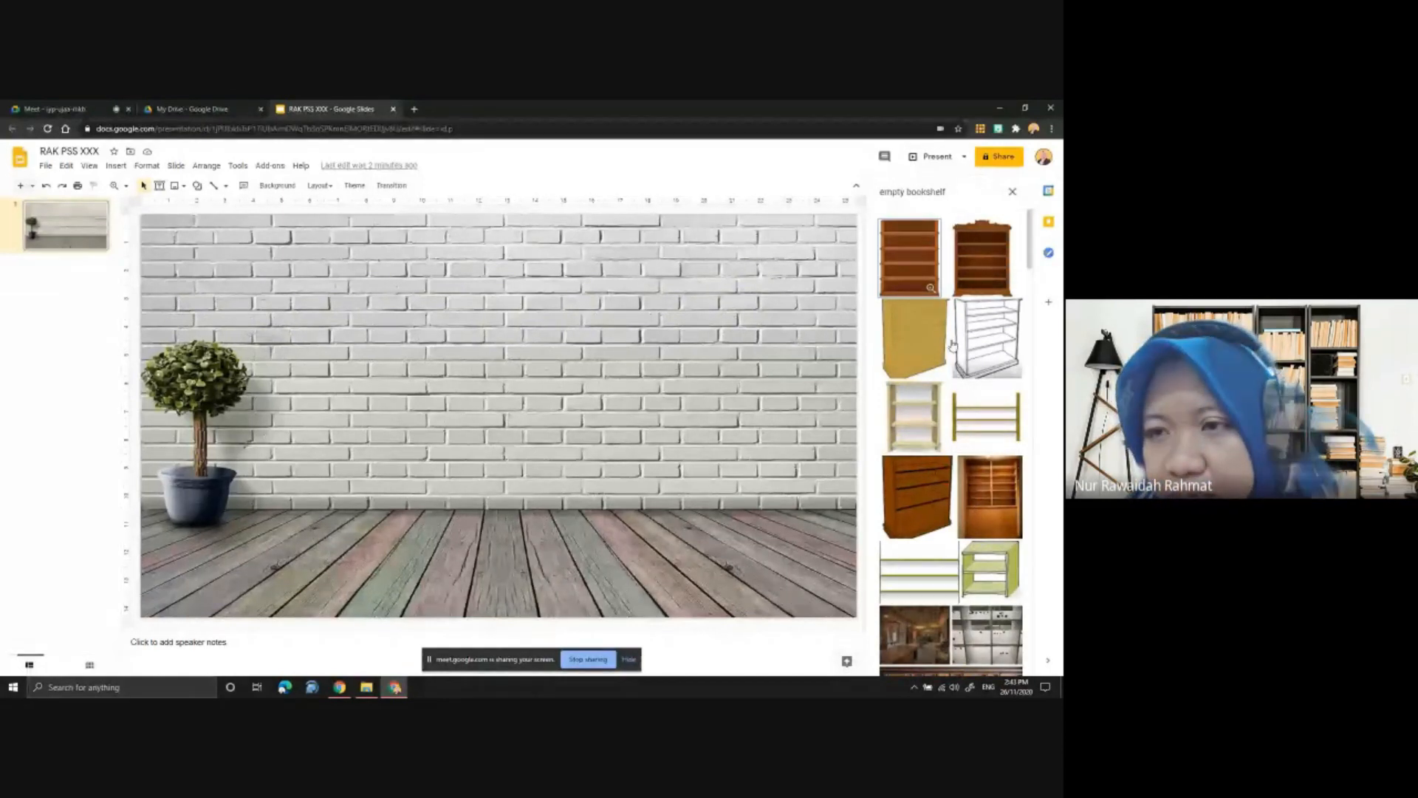
Switch to the suggested search "empty bookshelf clipart" and look through the results for a suitable shelf
click(949, 191)
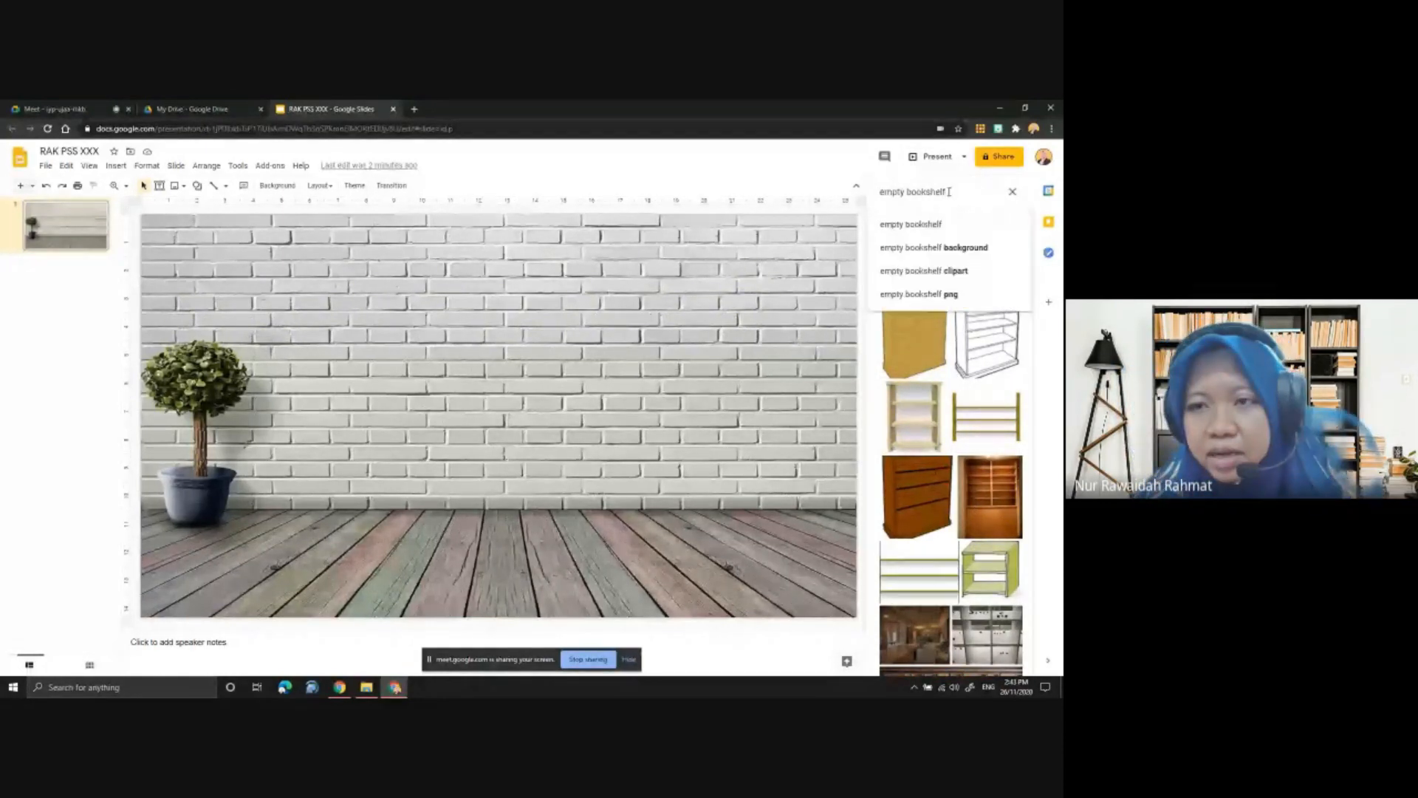
click(946, 271)
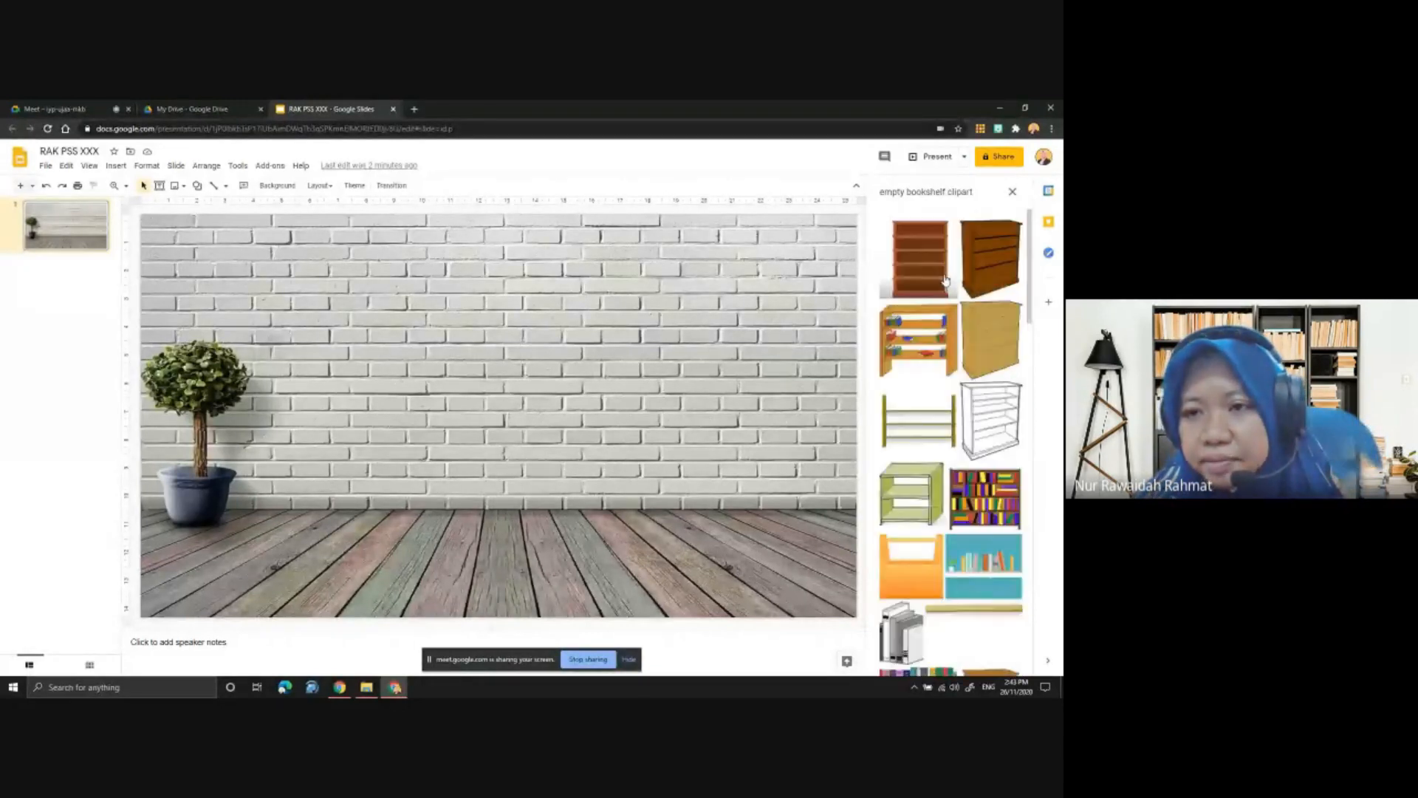
scroll(950, 509, down, 3)
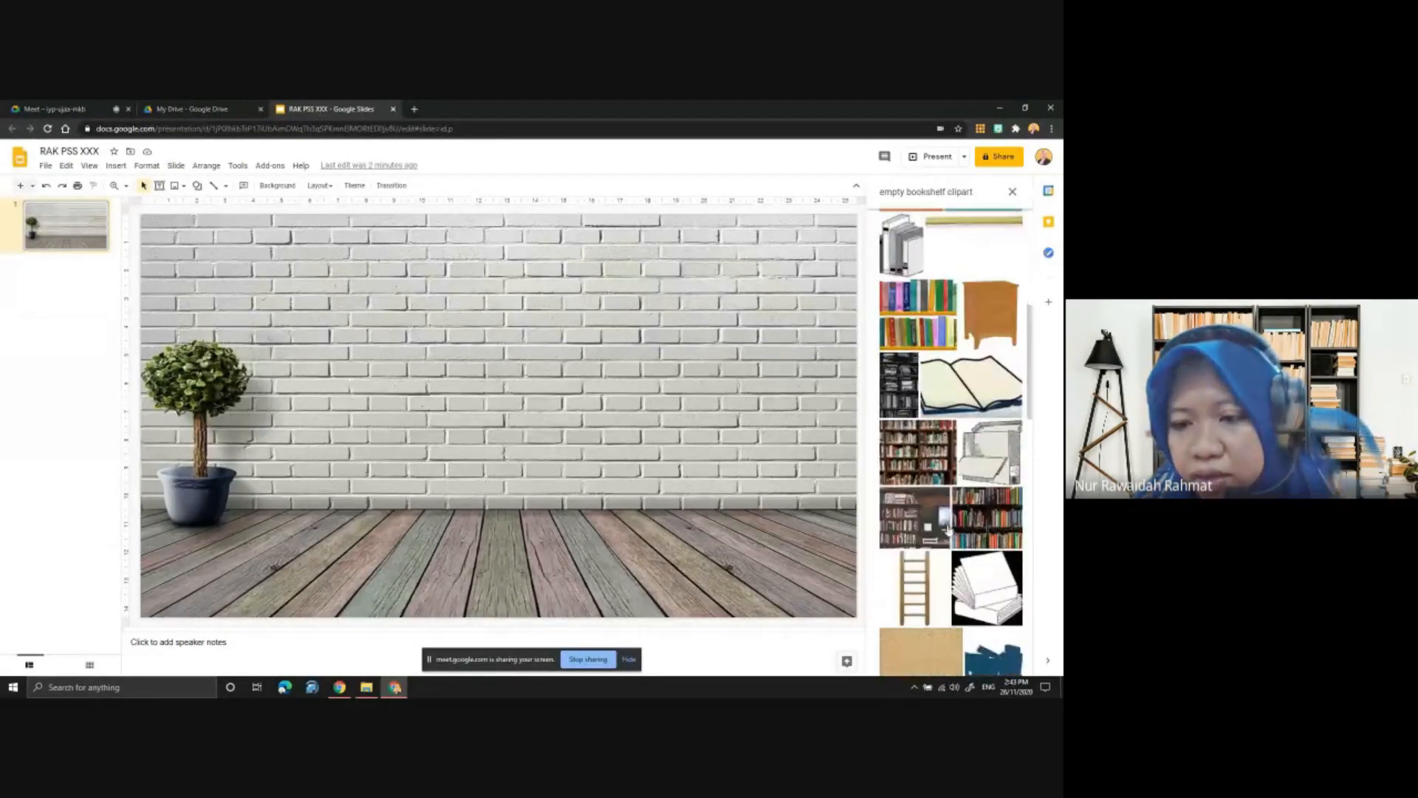
scroll(939, 558, down, 2)
scroll(938, 557, up, 5)
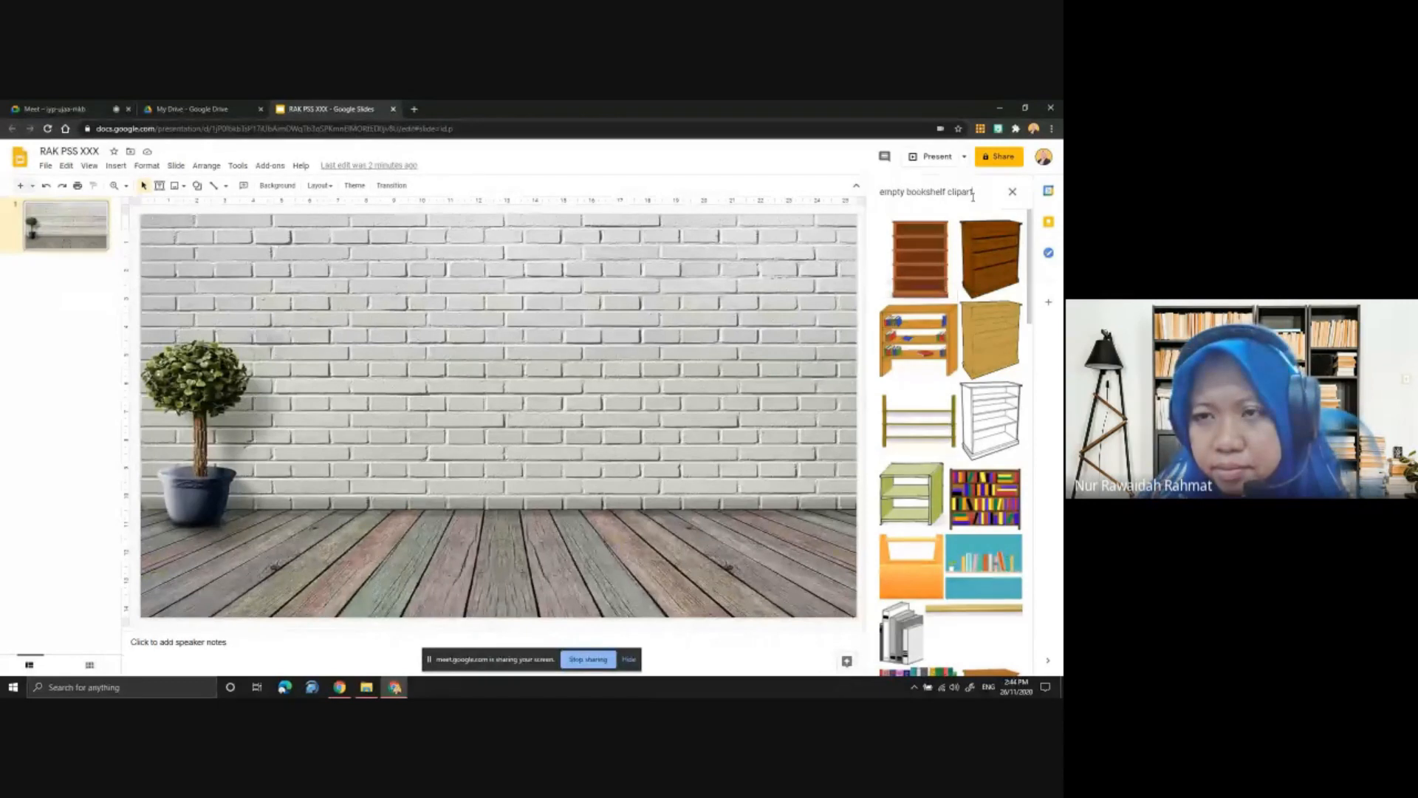
Switch to the suggested search "empty bookshelf clipart transparent bookshelf transparent background" and look through the results
click(921, 190)
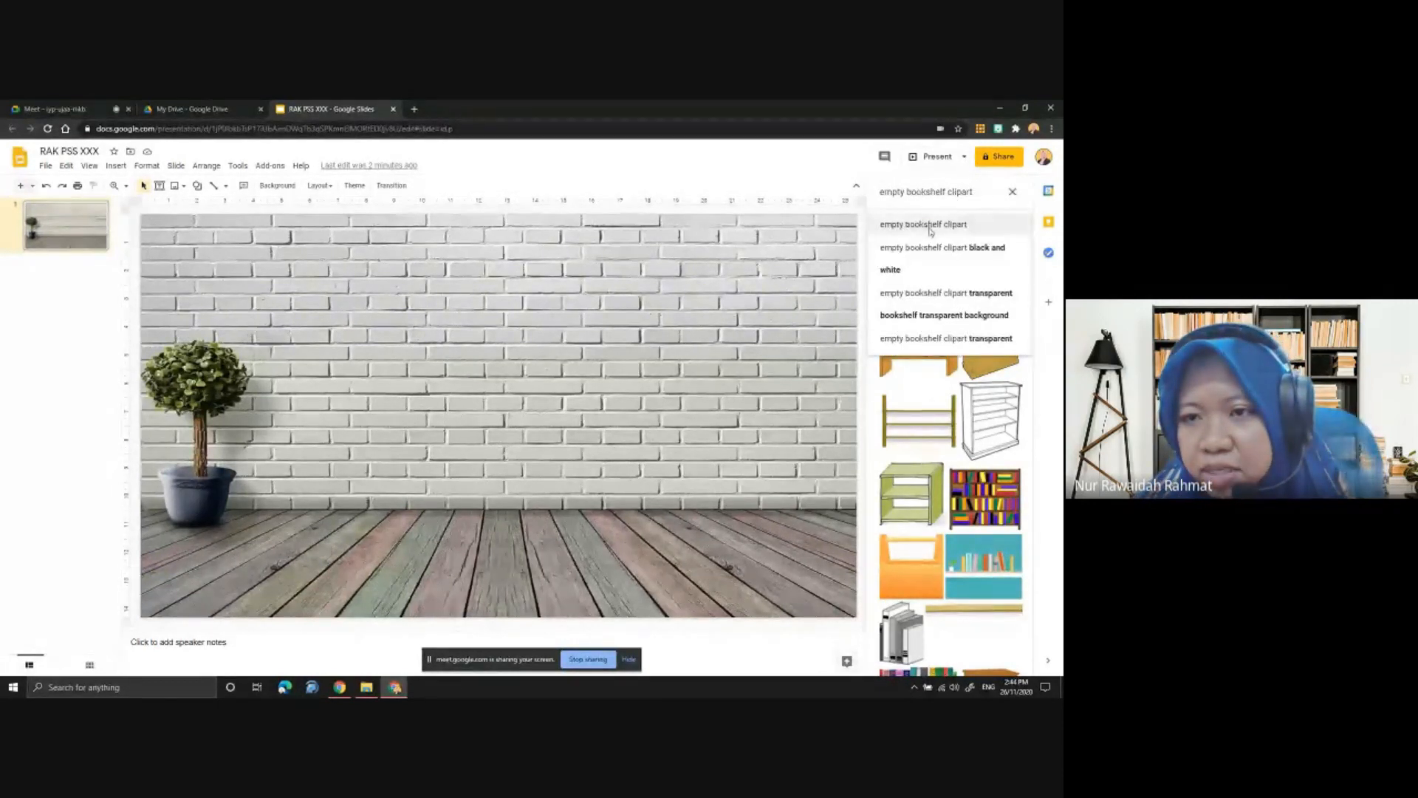
click(953, 321)
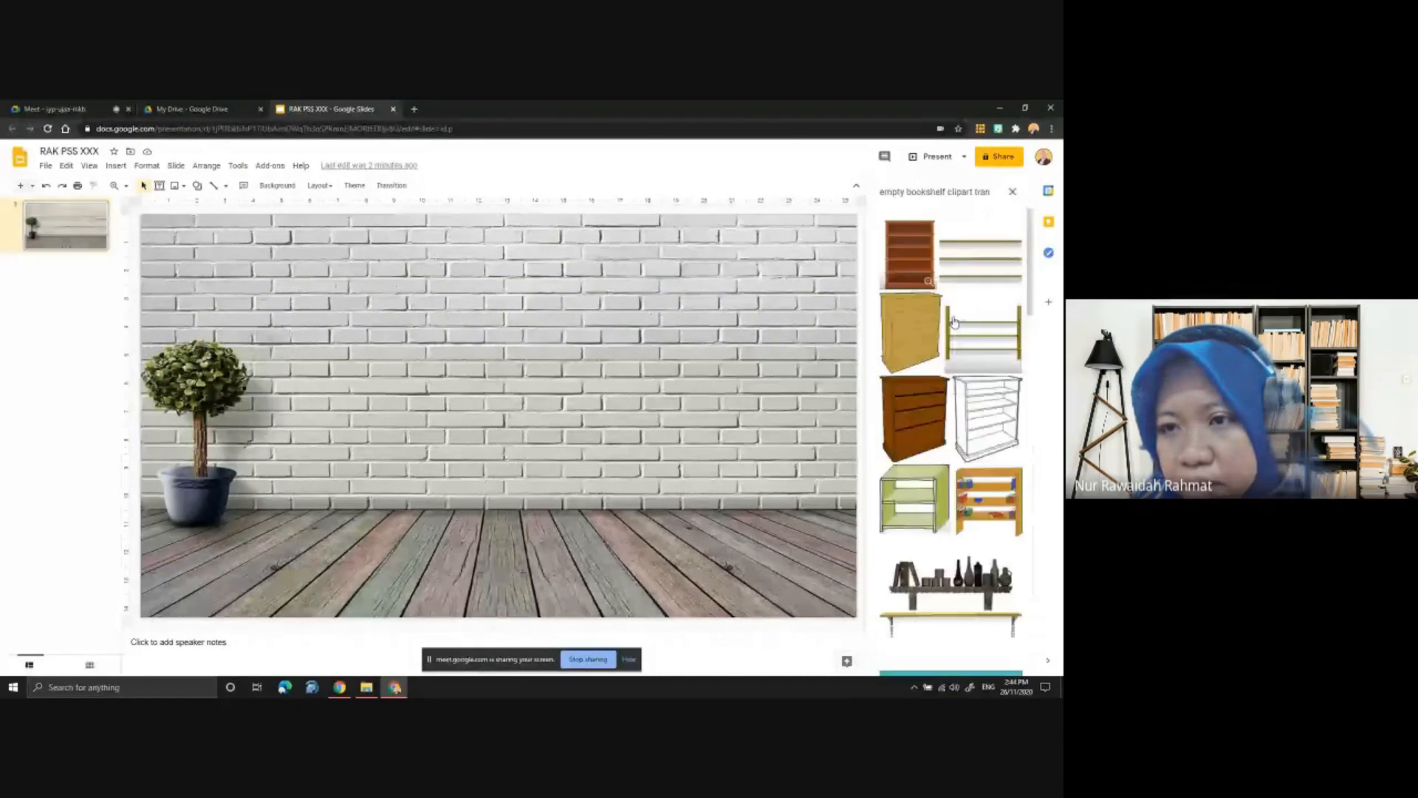
scroll(952, 515, down, 3)
scroll(953, 514, up, 3)
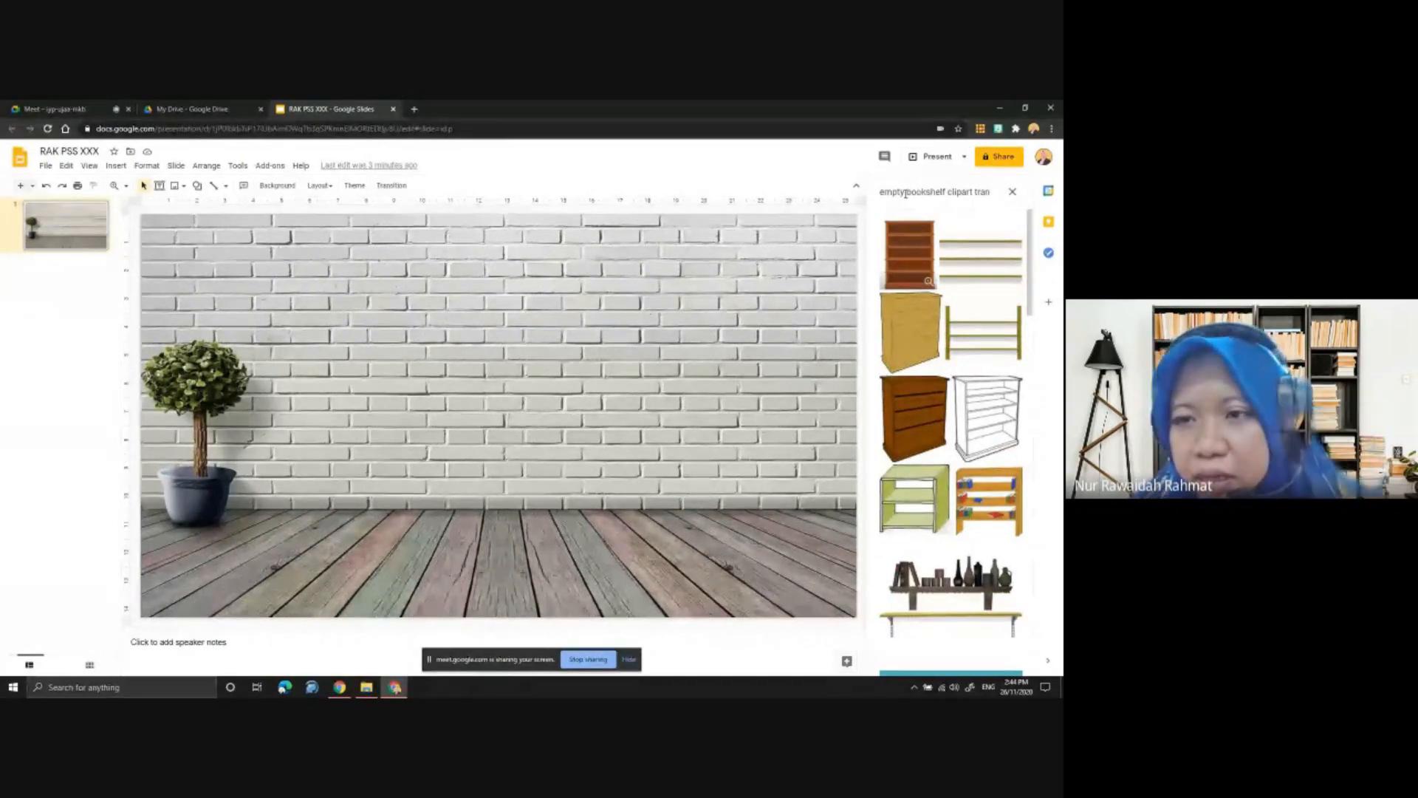
Insert the yellow open shelf unit with three boards and move it against the middle of the brick wall
click(996, 266)
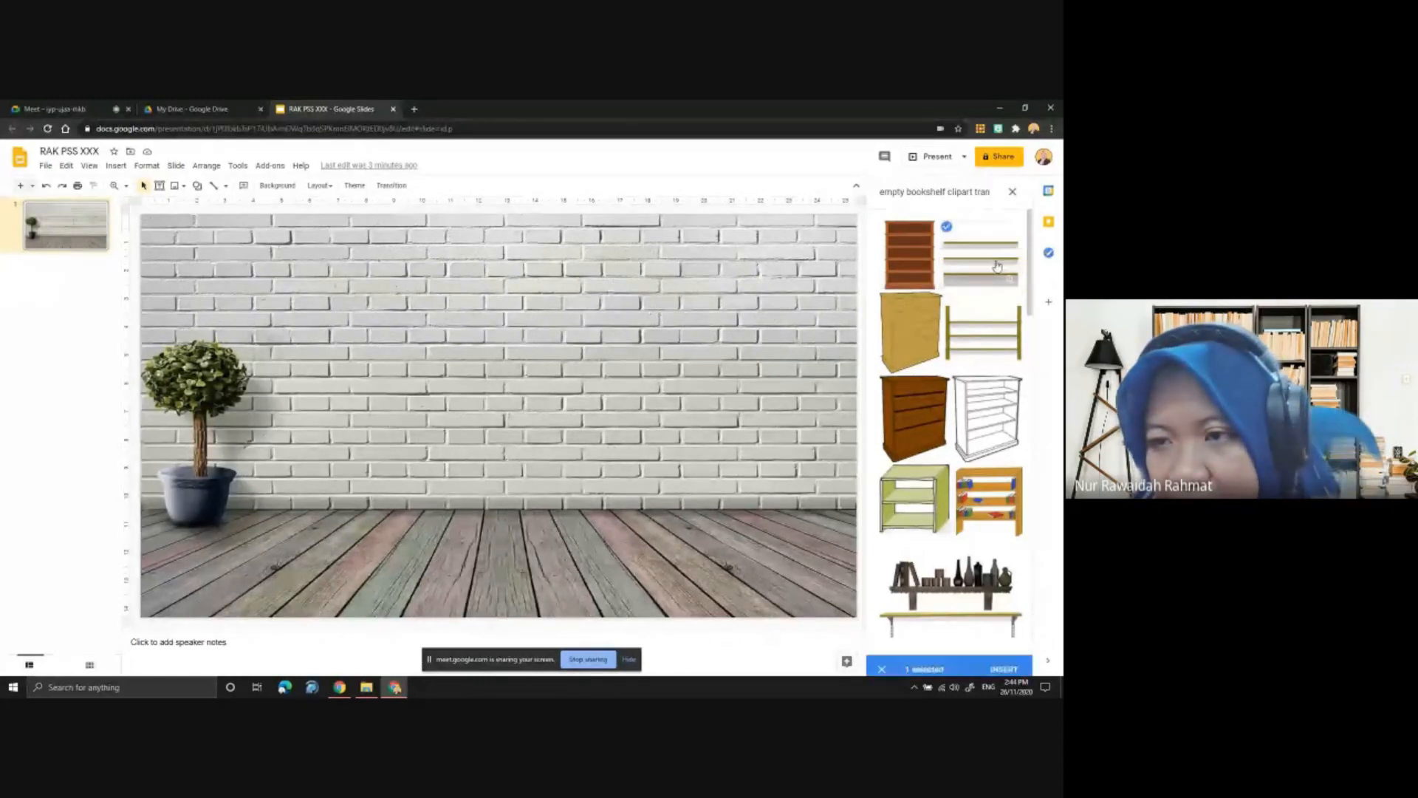
click(1001, 661)
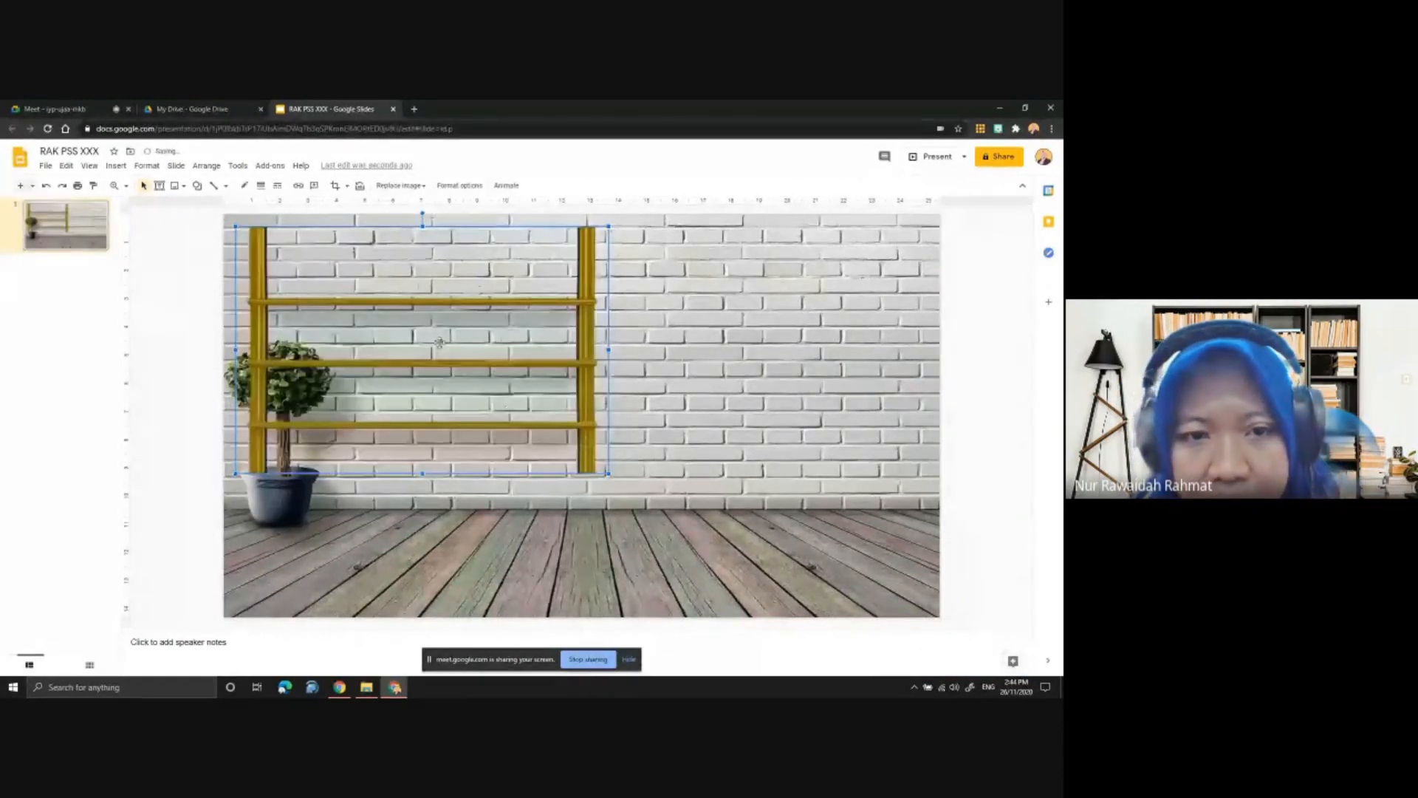
drag(488, 330, 671, 371)
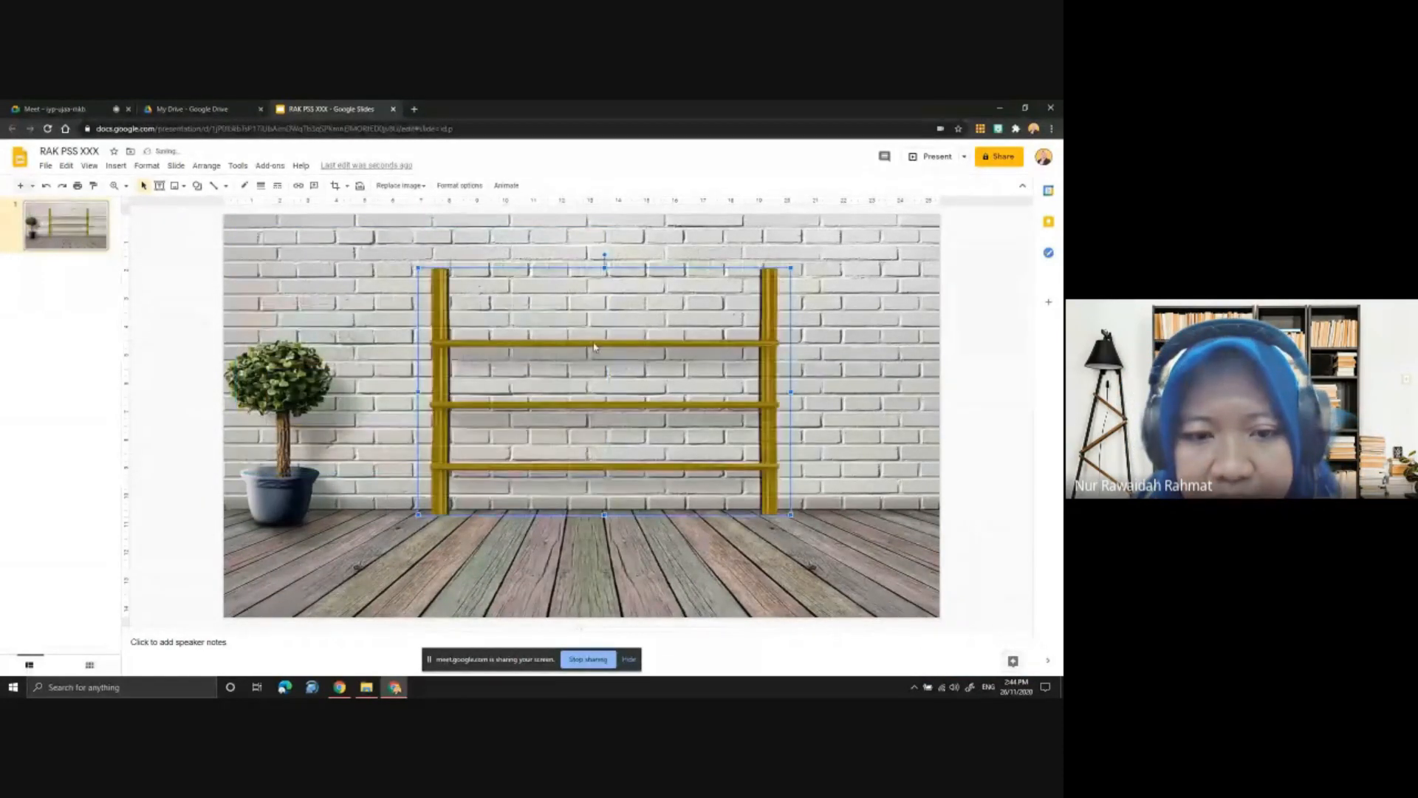
click(709, 555)
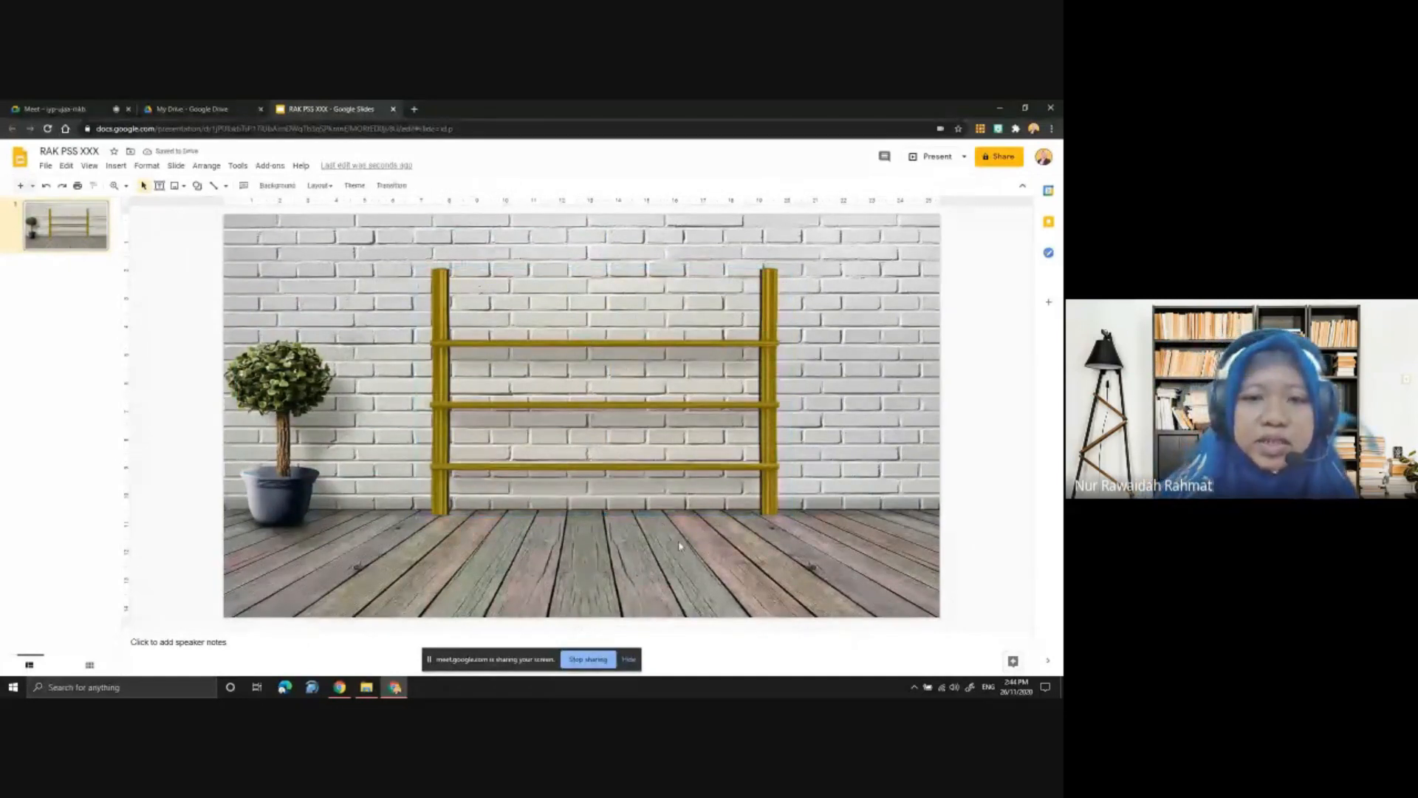
Reopen the web image search and insert the single yellow wooden wall shelf with two metal brackets
click(603, 345)
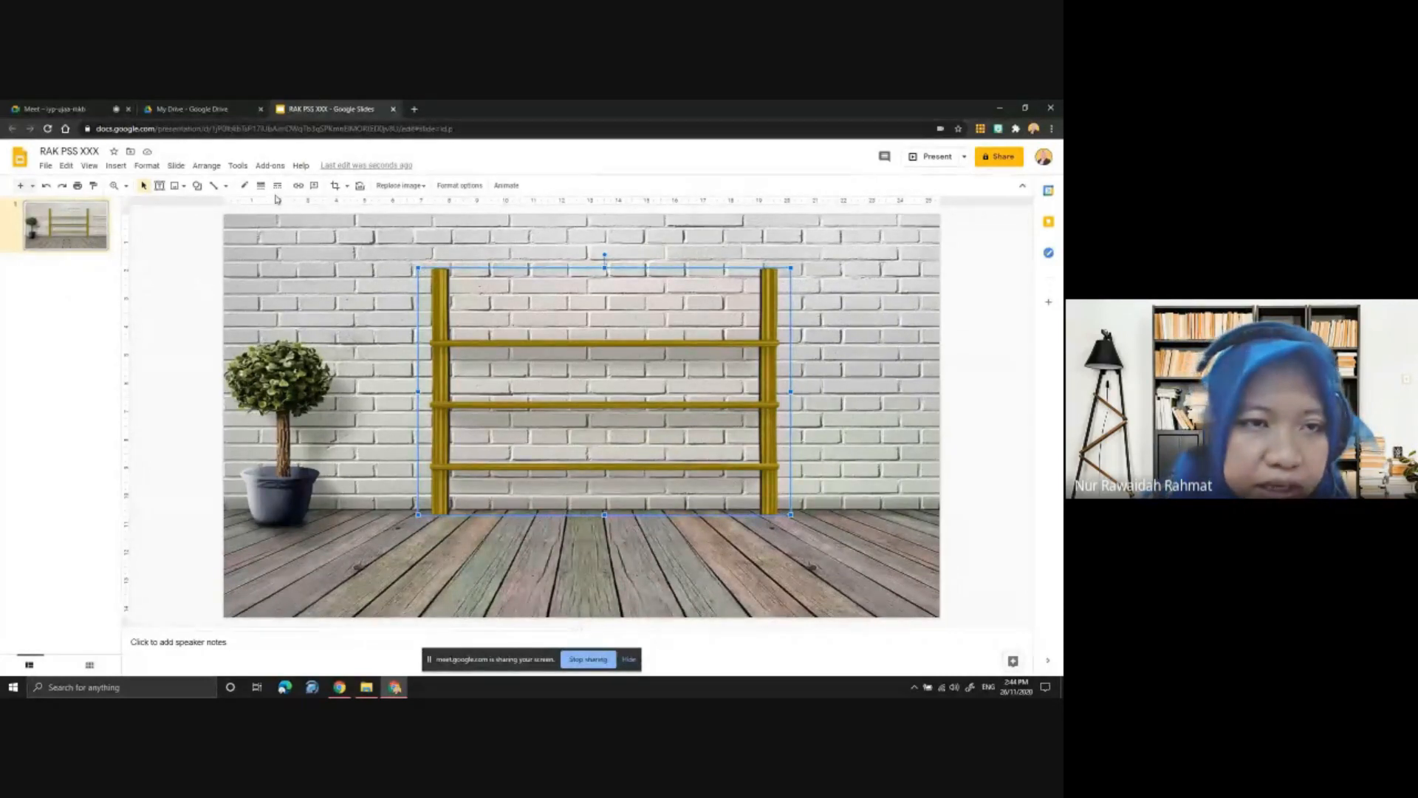
click(119, 166)
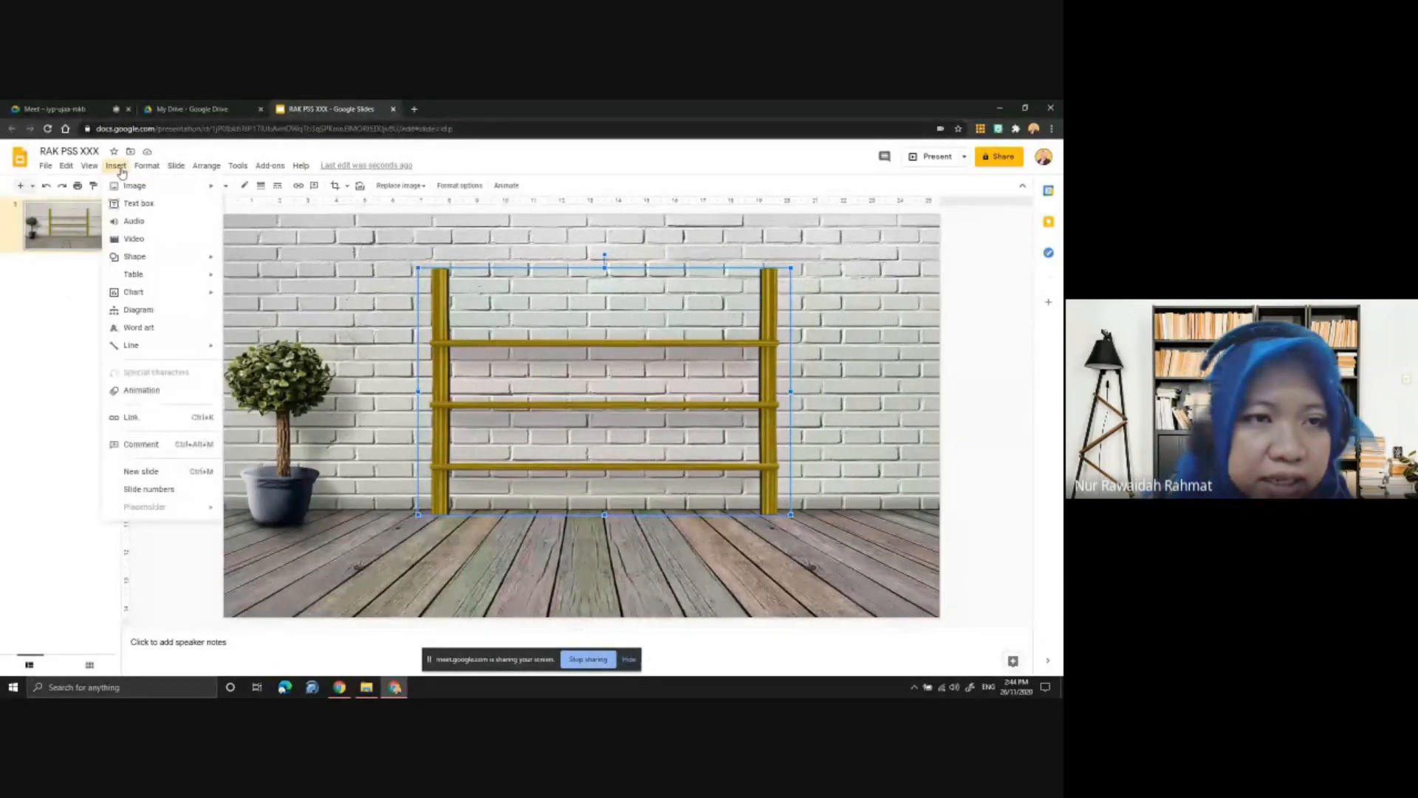
mouse_move(148, 187)
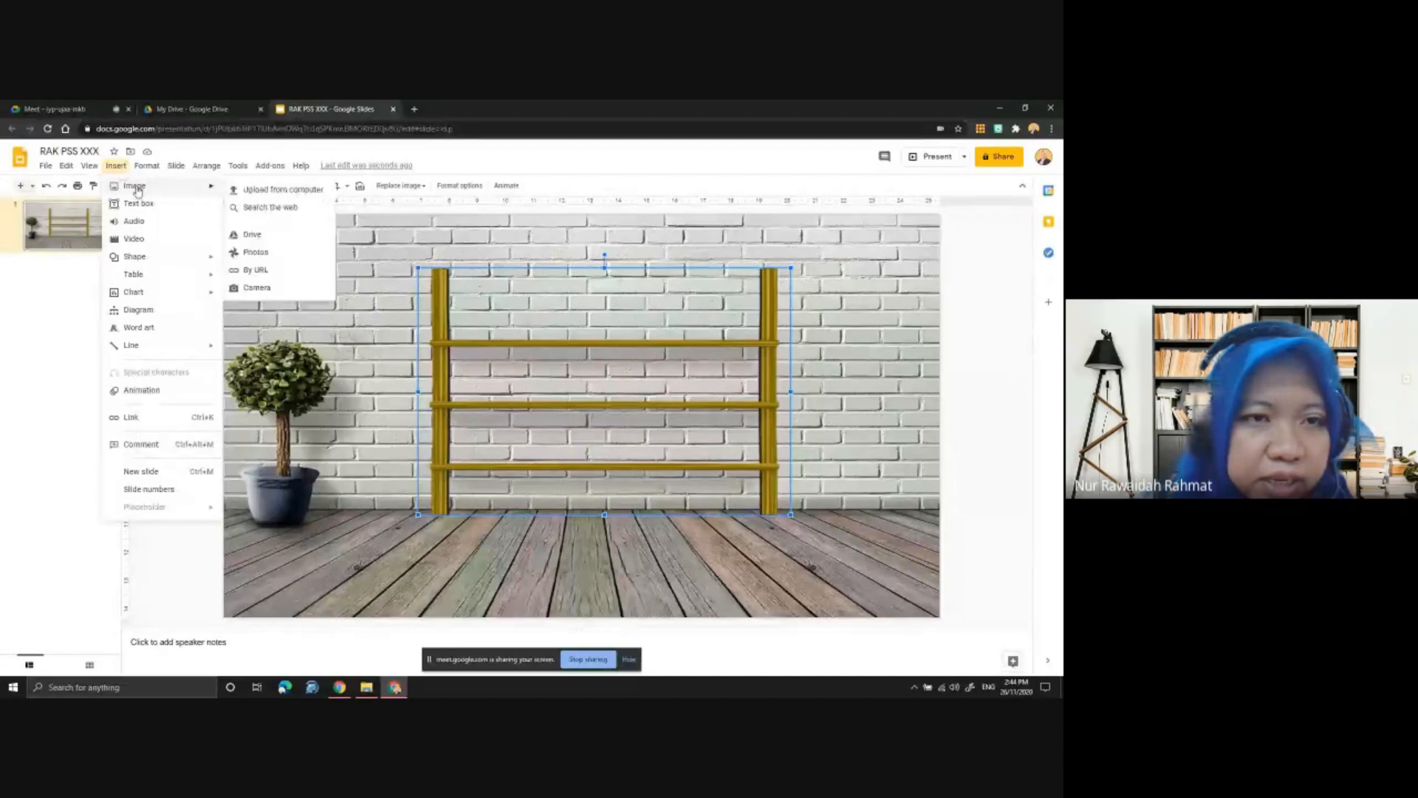
click(272, 208)
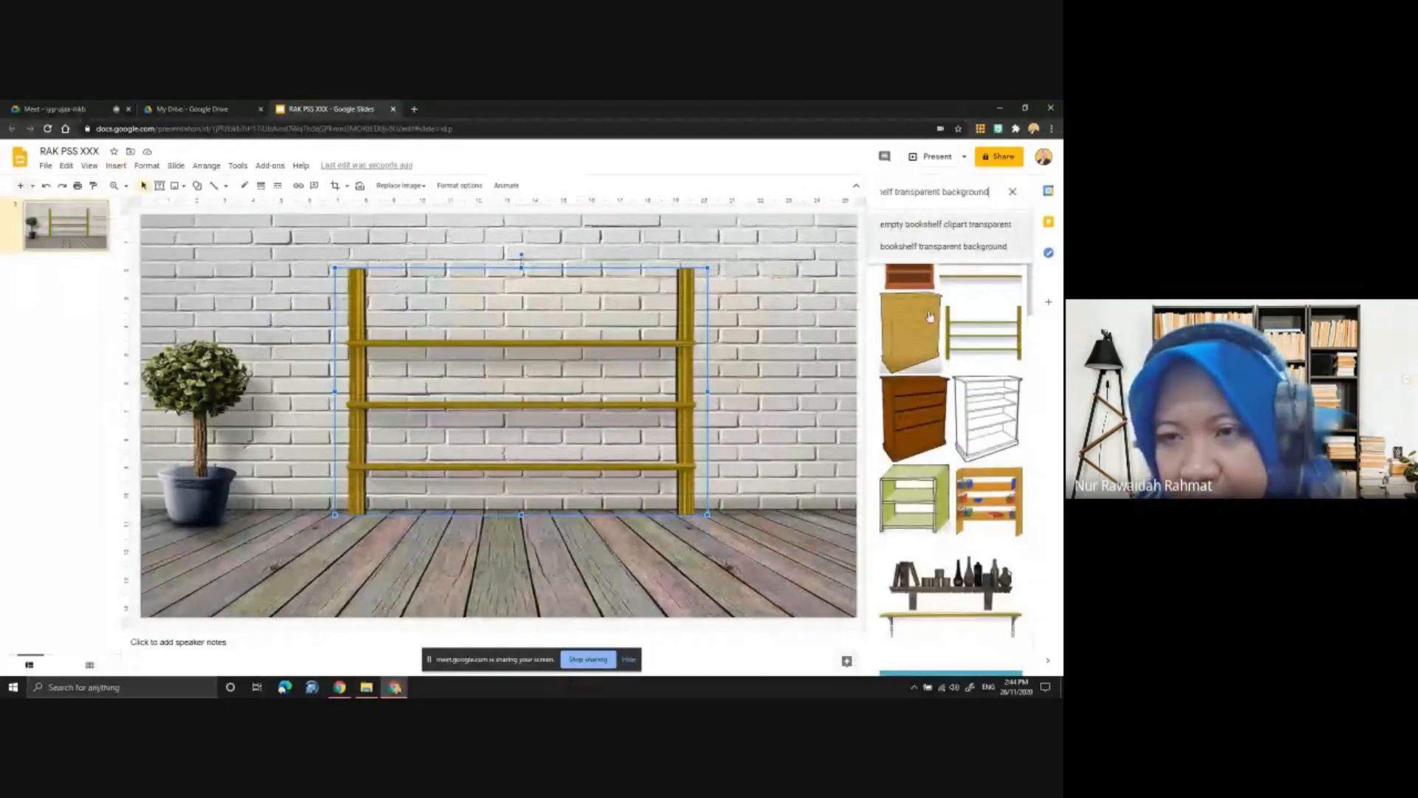
scroll(937, 451, down, 5)
scroll(937, 451, up, 4)
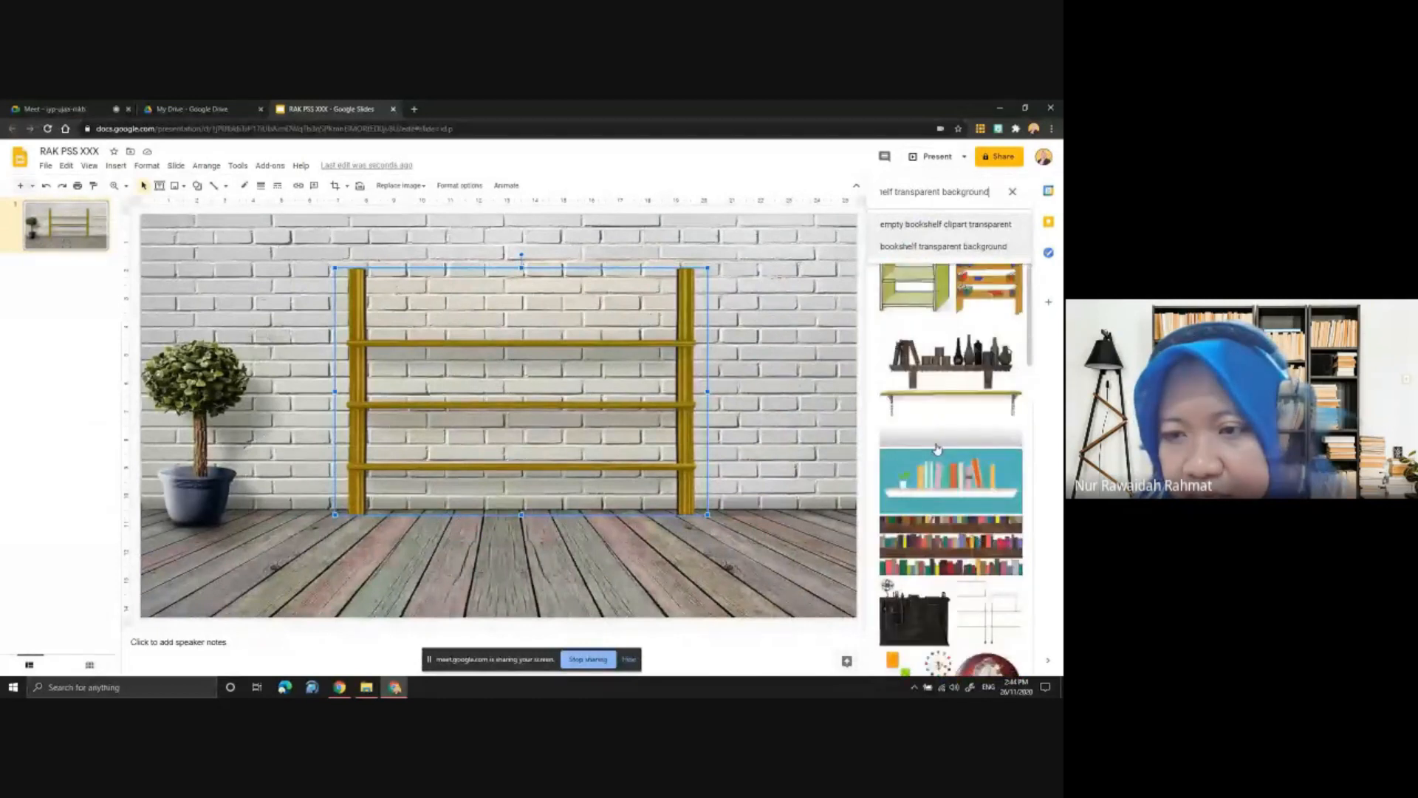
scroll(960, 539, down, 2)
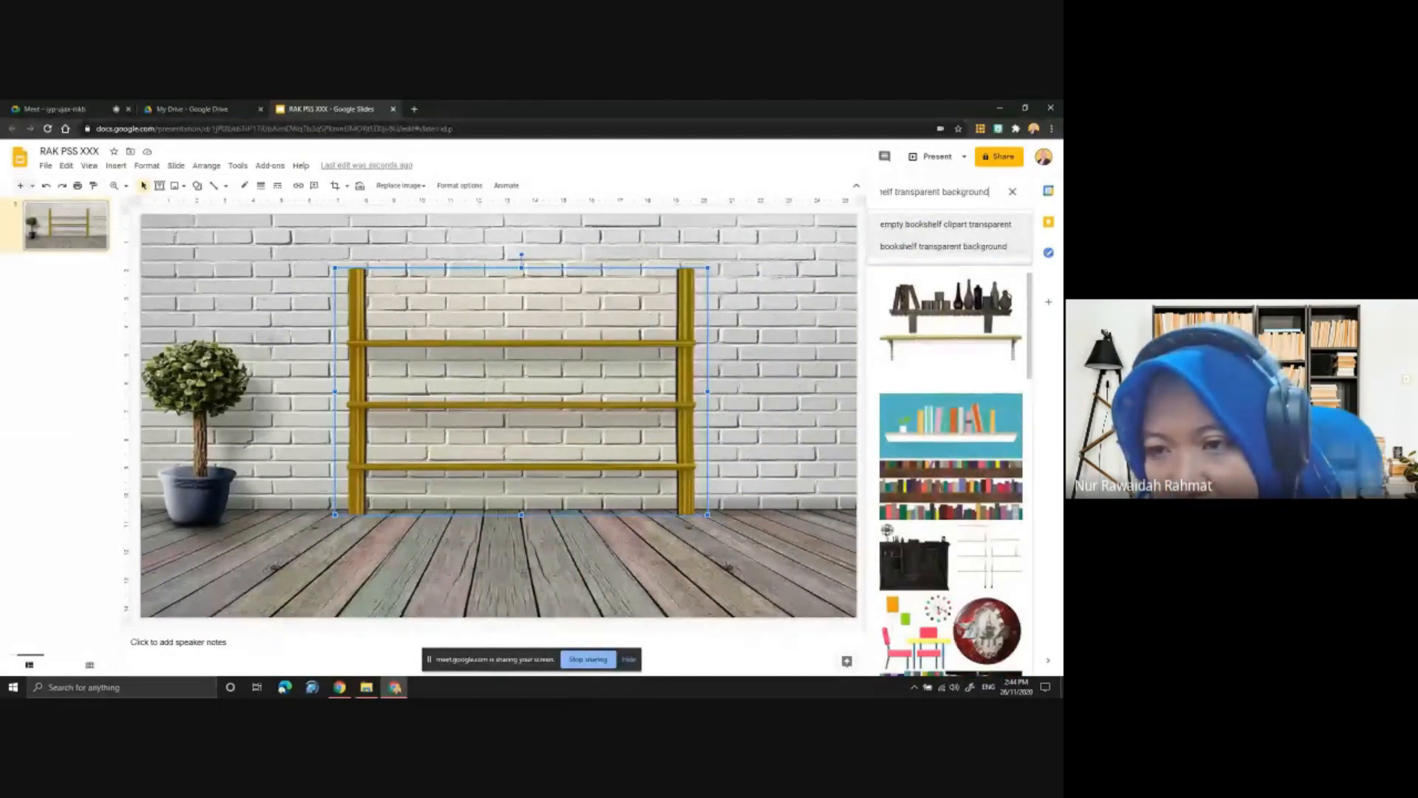
click(970, 360)
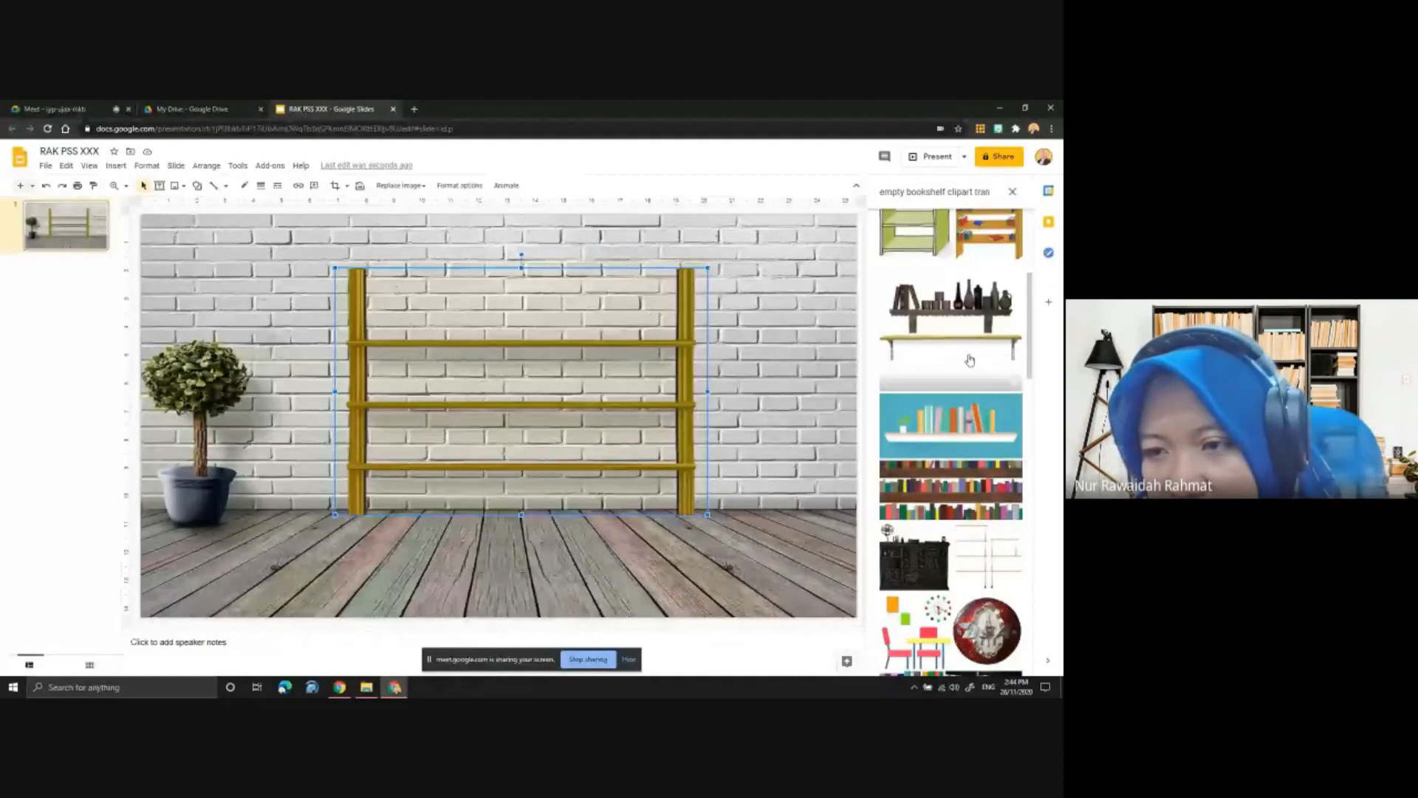
click(970, 360)
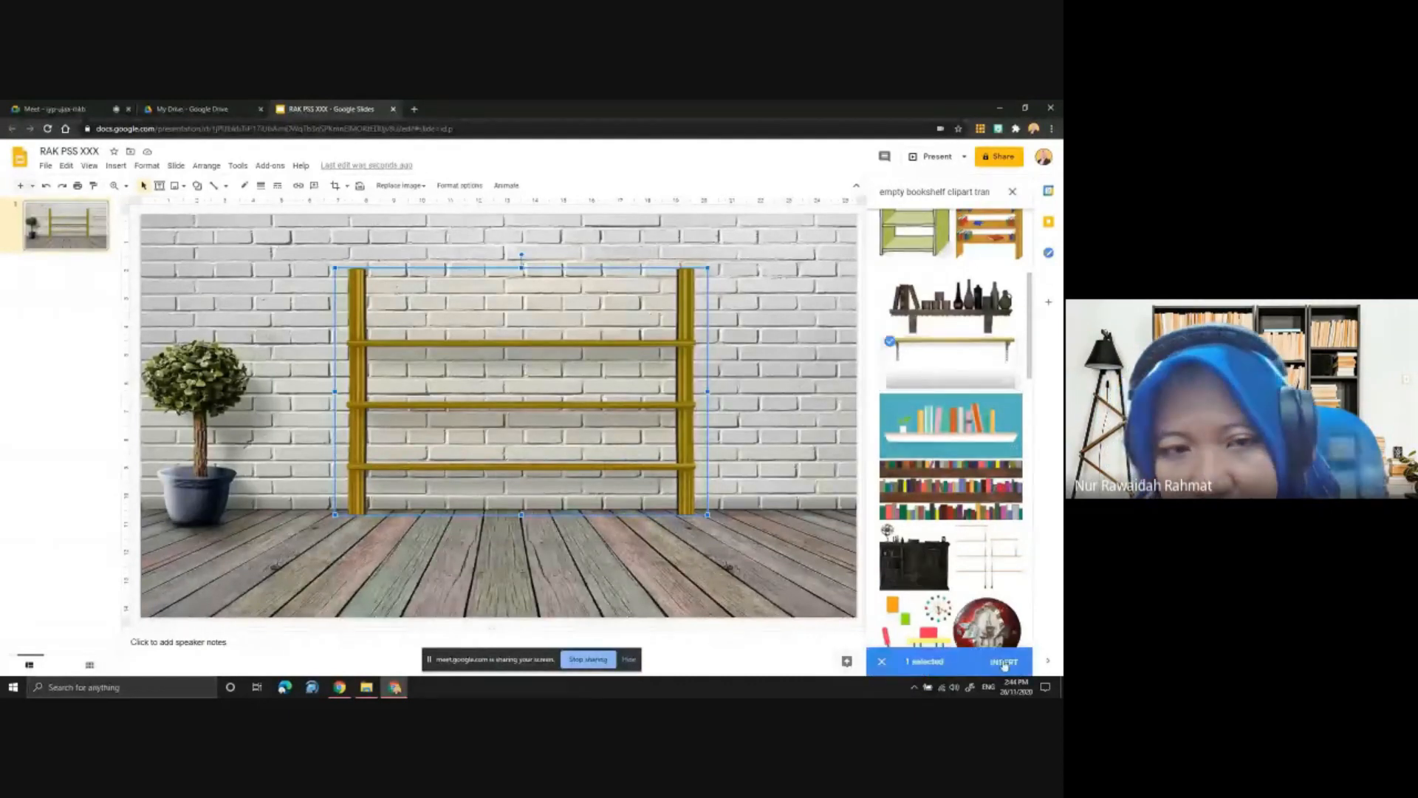
click(1005, 662)
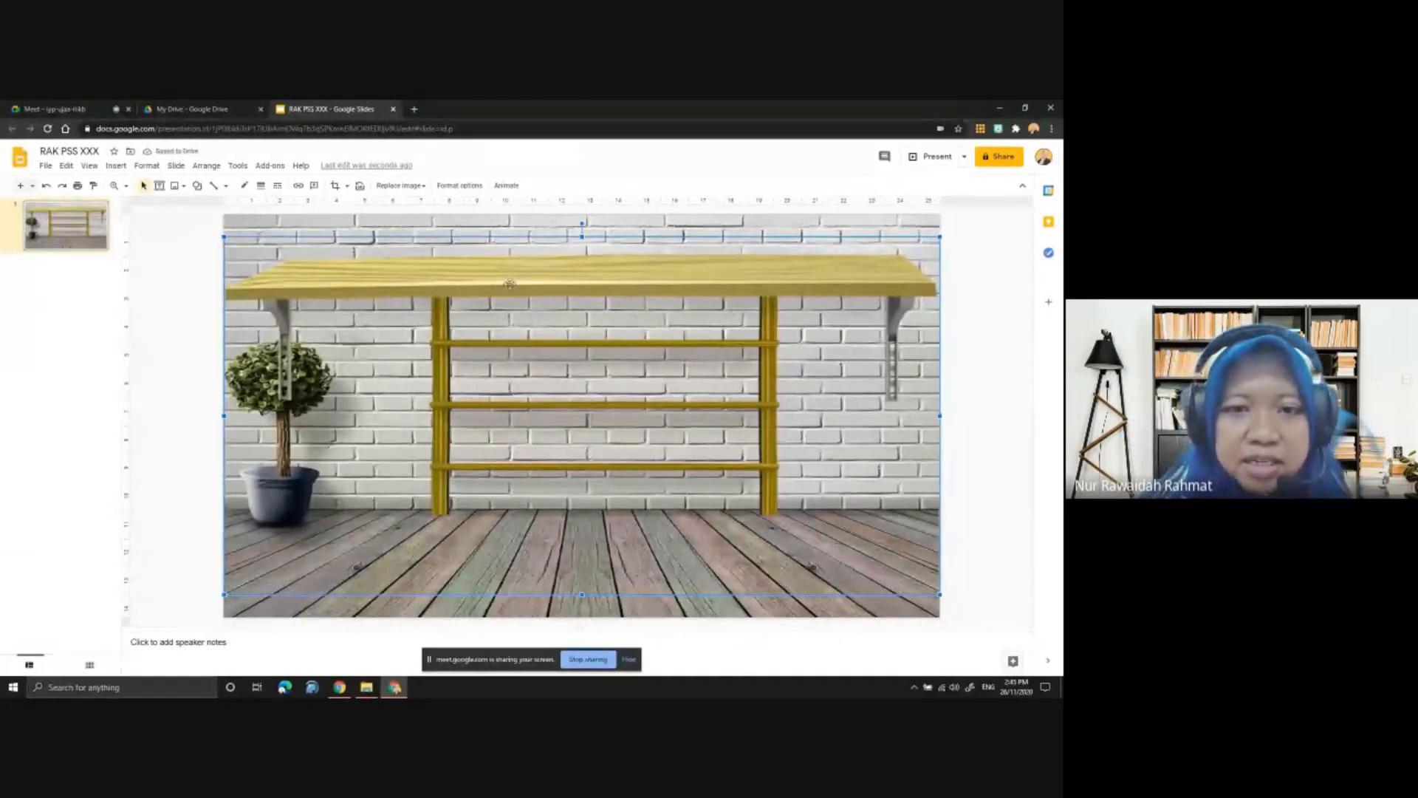
Shrink the bracketed wall shelf and delete the yellow three-board shelf unit from the slide
drag(445, 360, 469, 342)
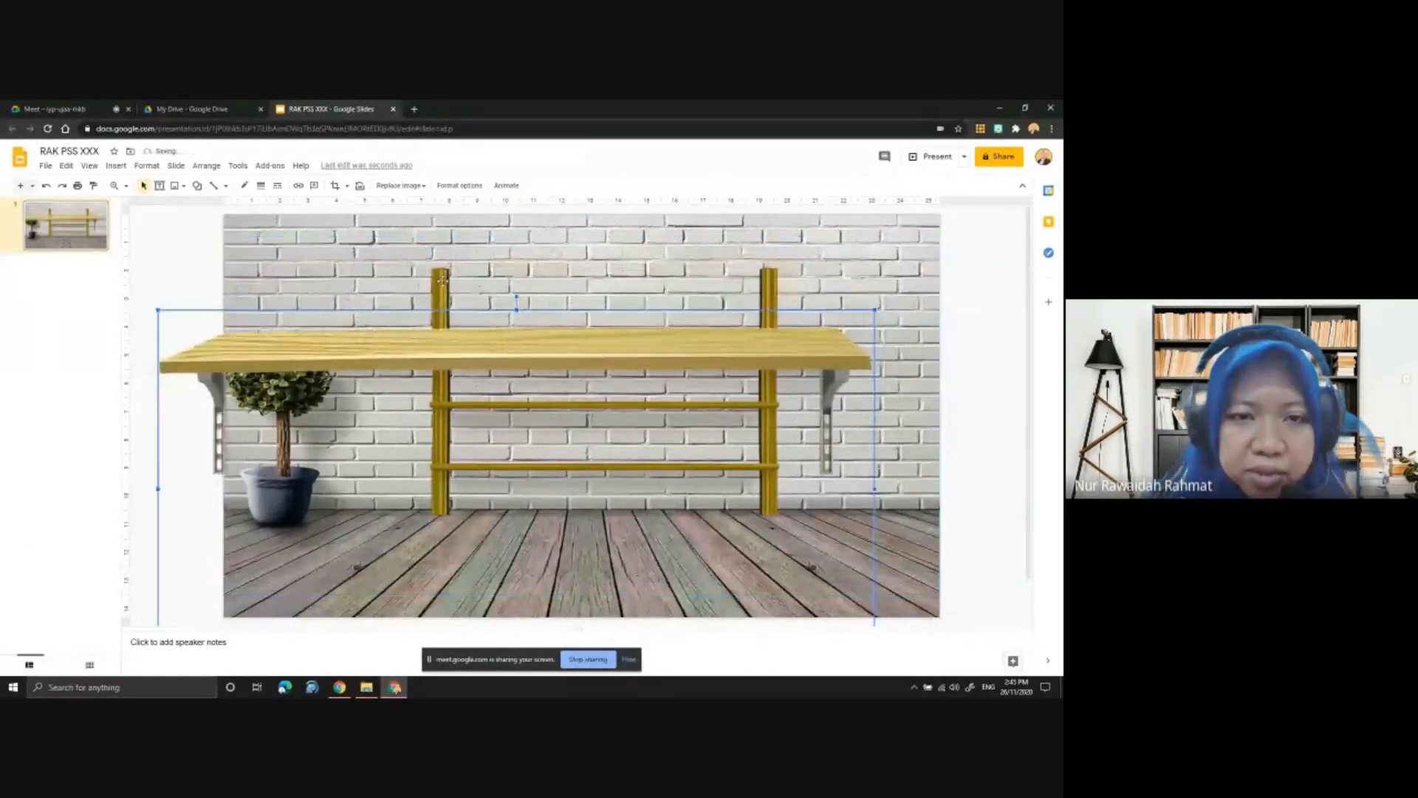
drag(441, 279, 578, 279)
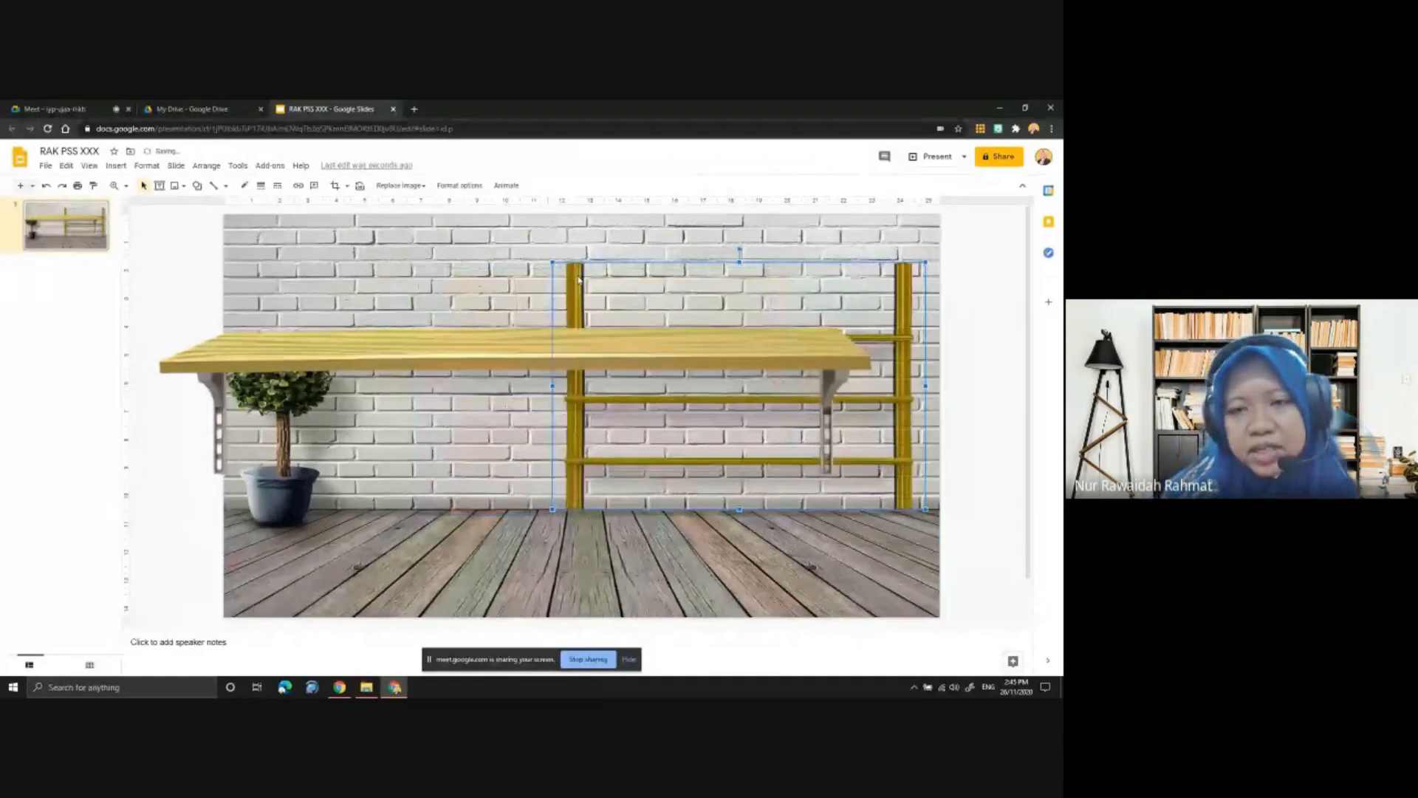
click(197, 317)
drag(158, 310, 362, 419)
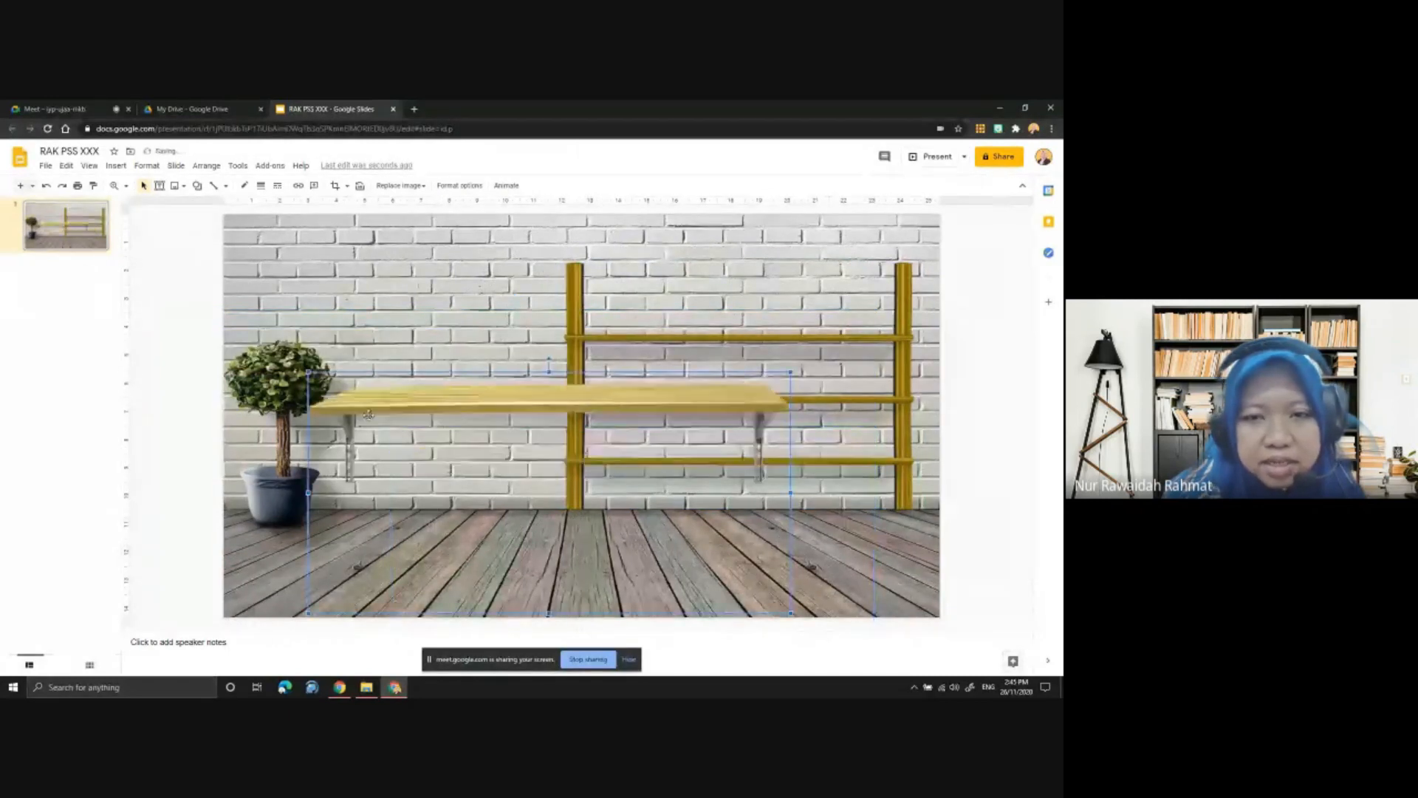
click(579, 307)
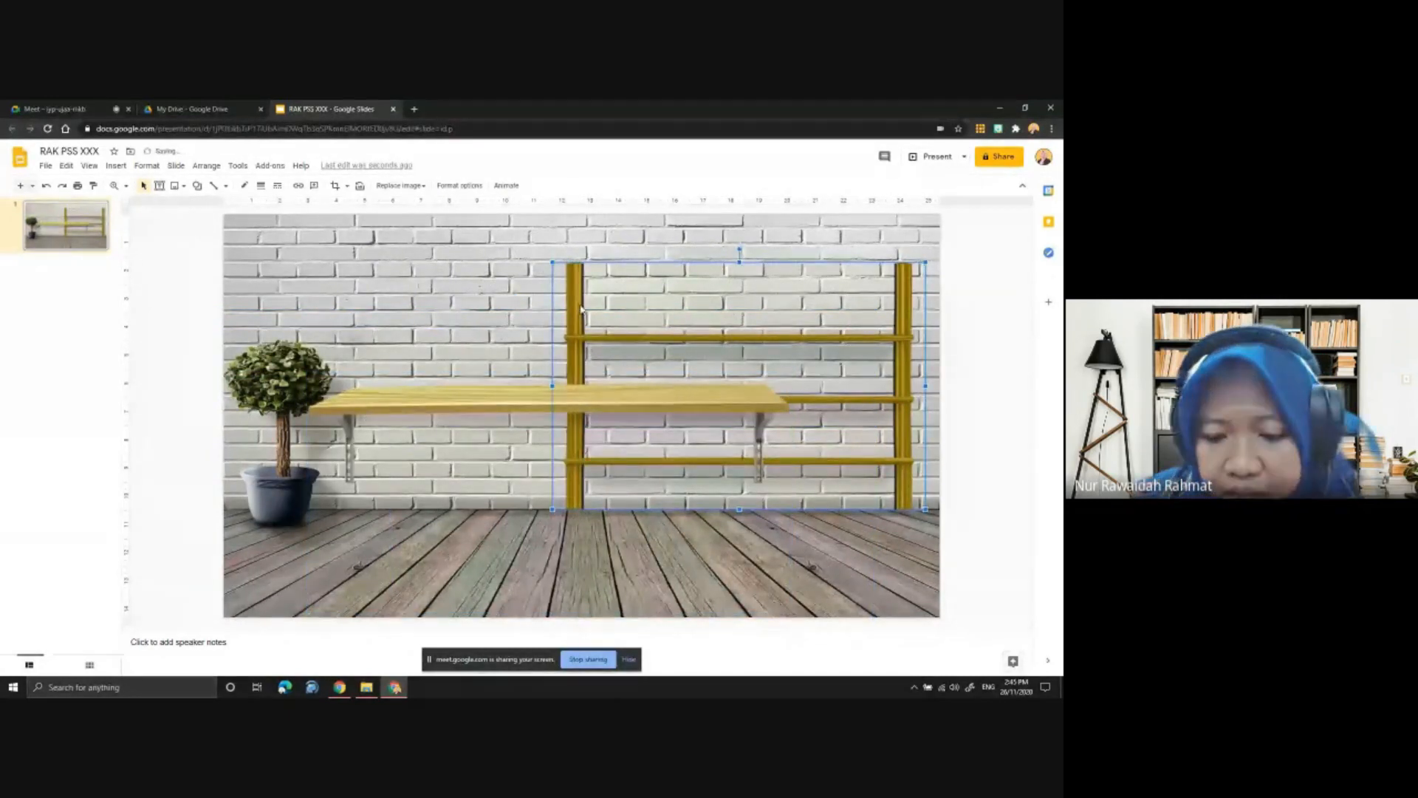
key(Delete)
Shrink the bracketed wall shelf slightly more and place it on the upper middle part of the brick wall
click(484, 407)
drag(484, 407, 567, 339)
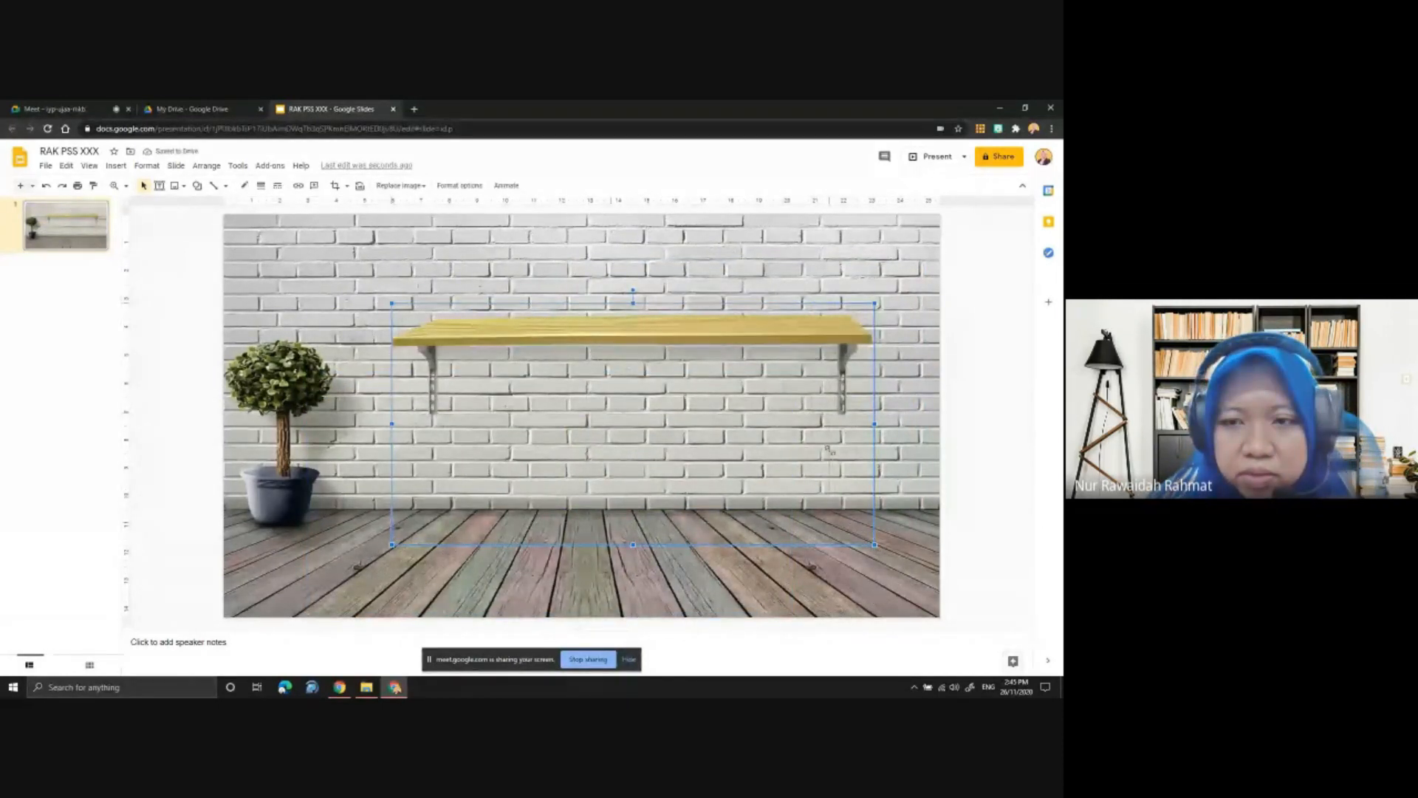
drag(831, 450, 810, 446)
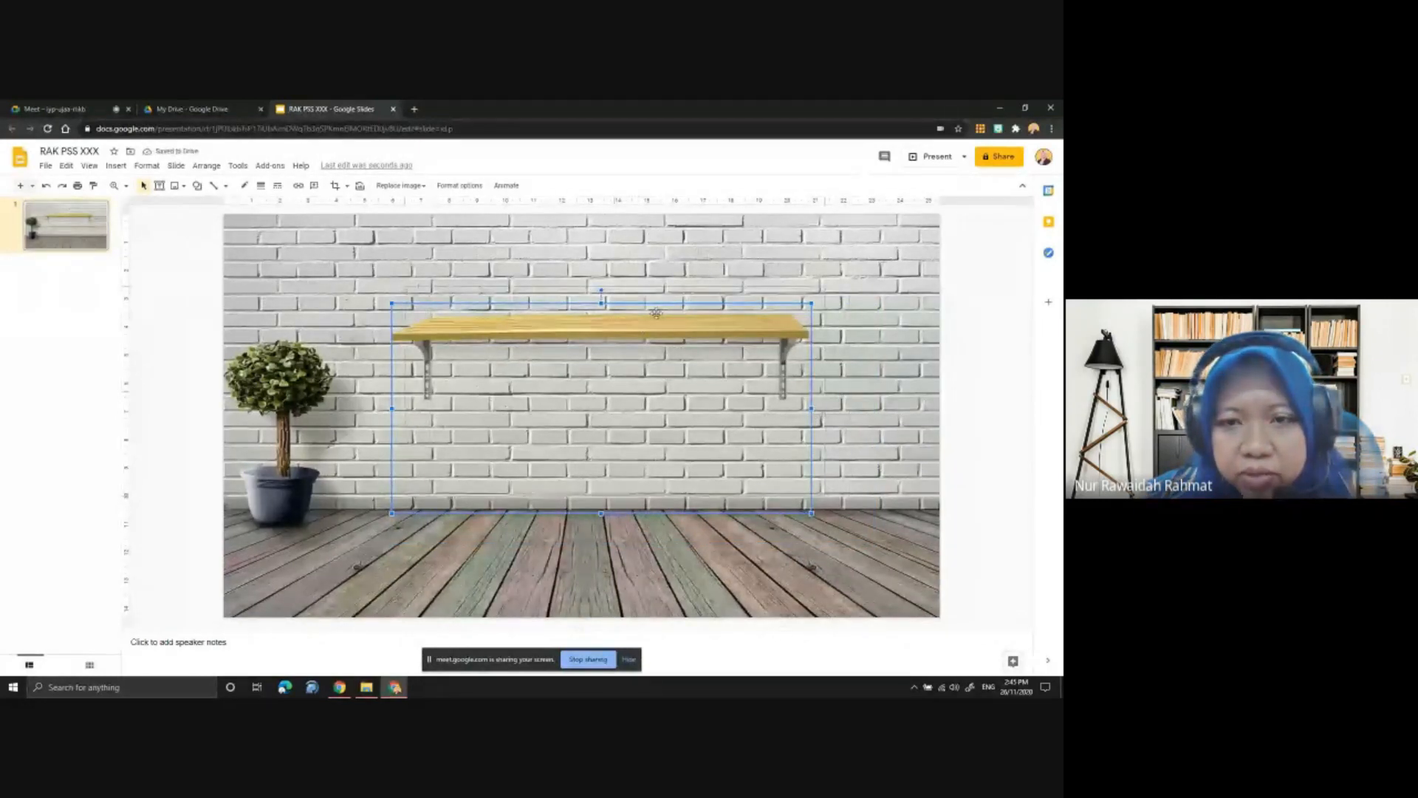
drag(656, 313, 669, 297)
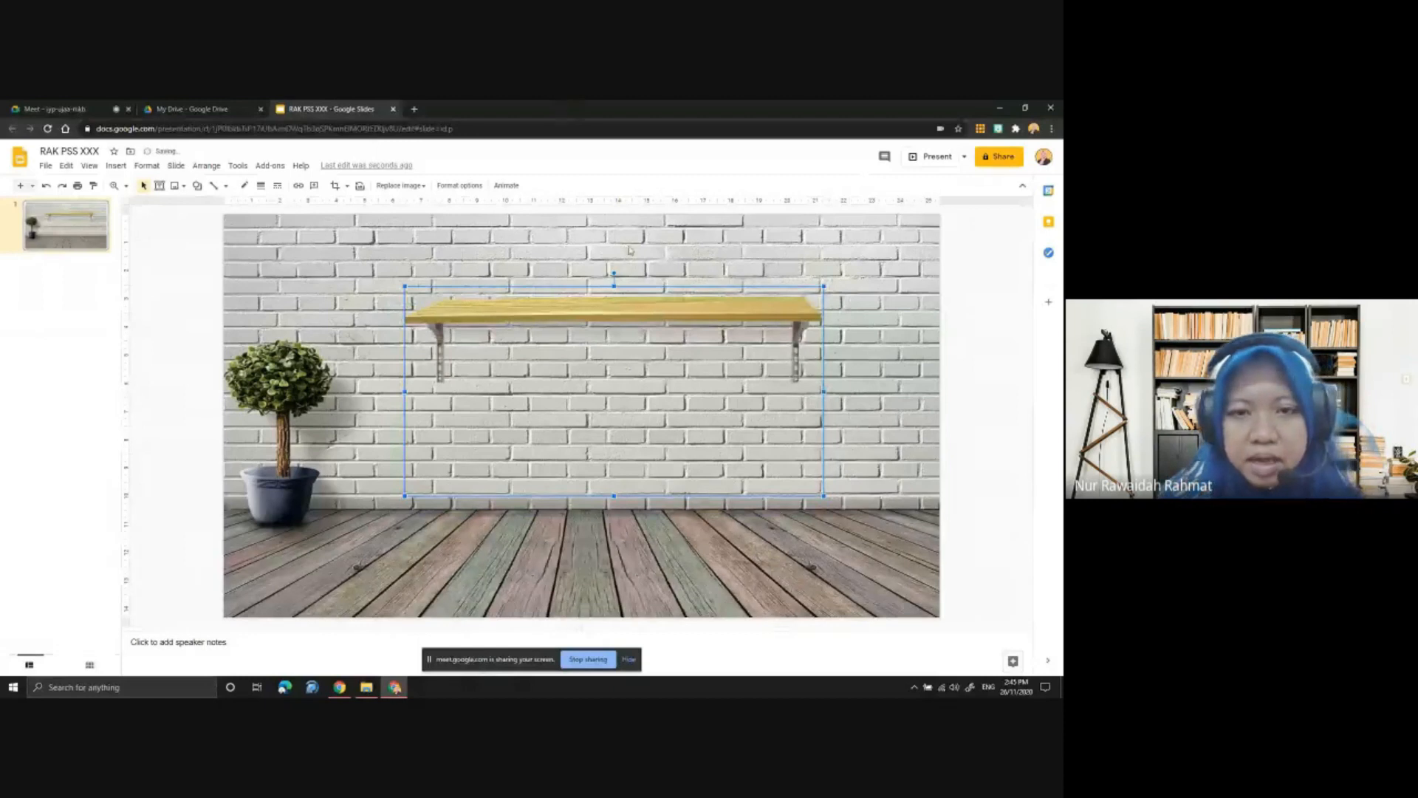
drag(591, 323, 579, 311)
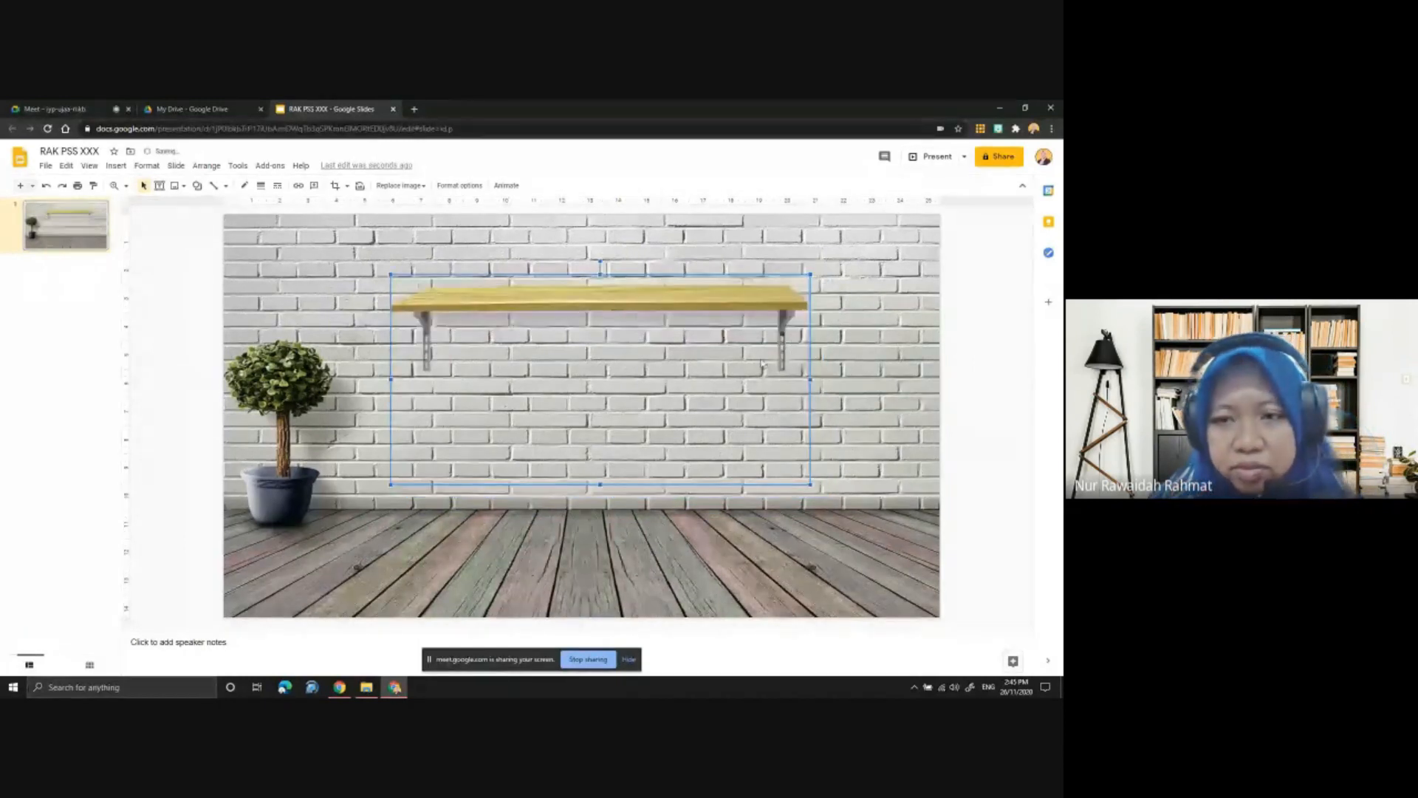
mouse_move(758, 313)
mouse_down()
mouse_move(762, 324)
mouse_move(762, 306)
mouse_up()
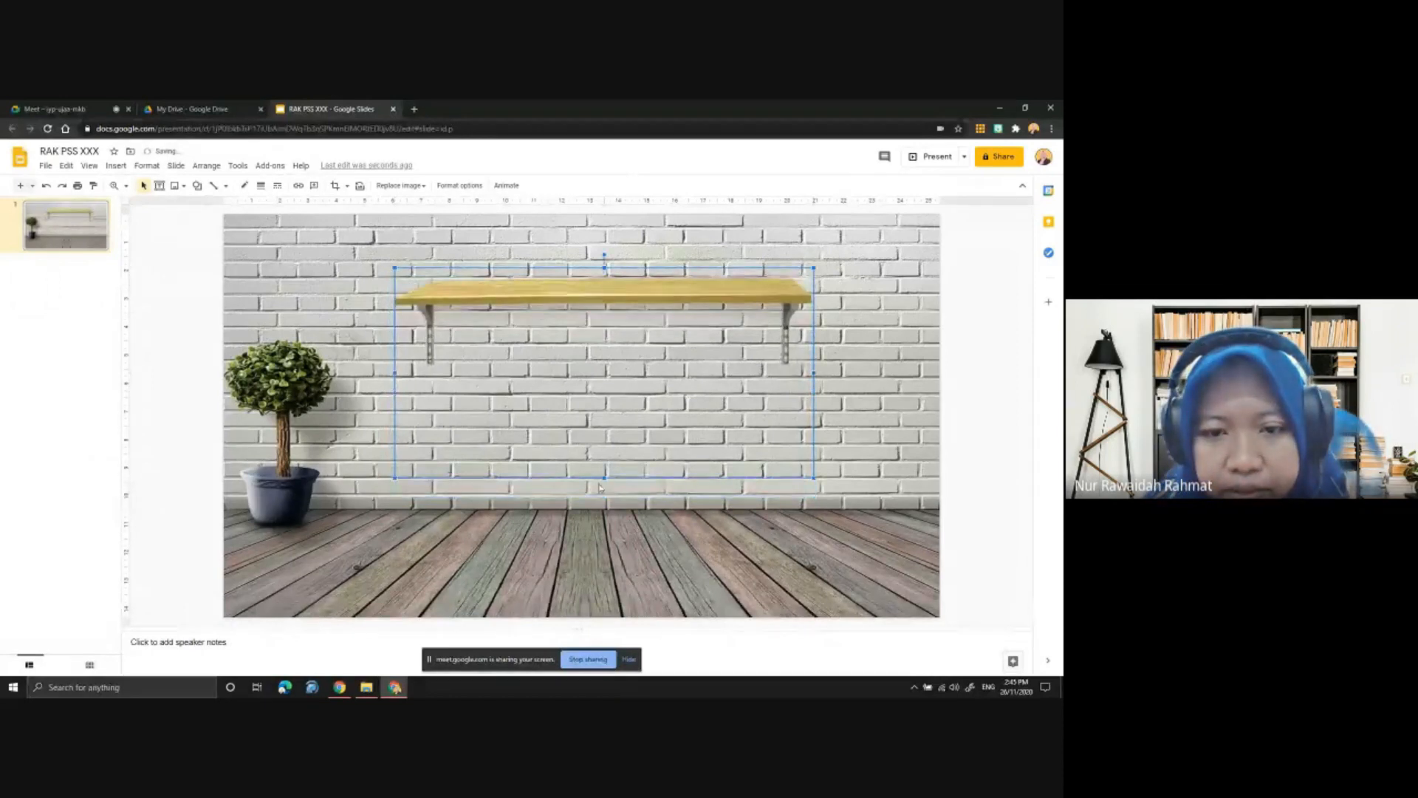
drag(739, 299, 722, 313)
click(844, 374)
click(643, 308)
click(825, 382)
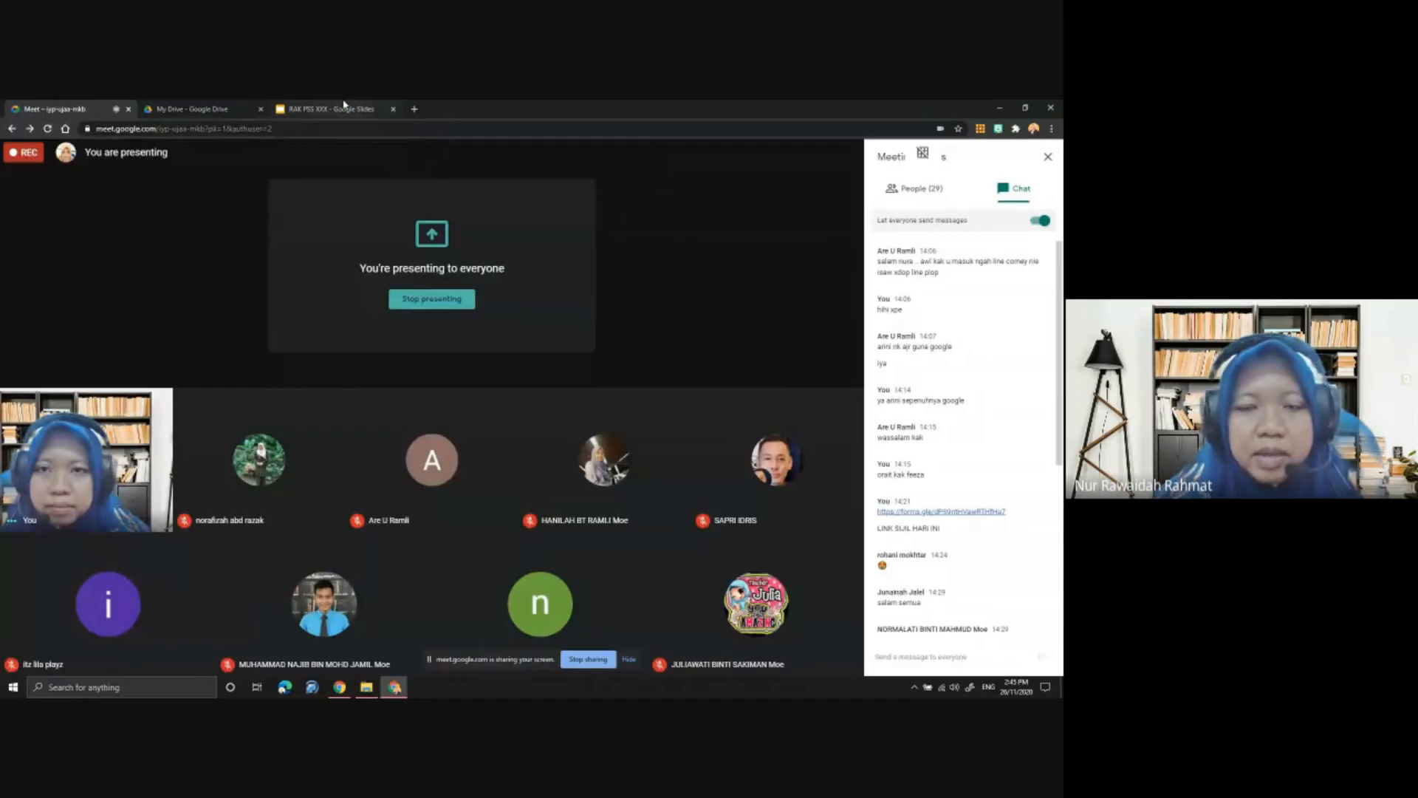
Return to the RAK PSS XXX presentation, copy the wall shelf and paste a second one below the first
click(331, 109)
click(539, 310)
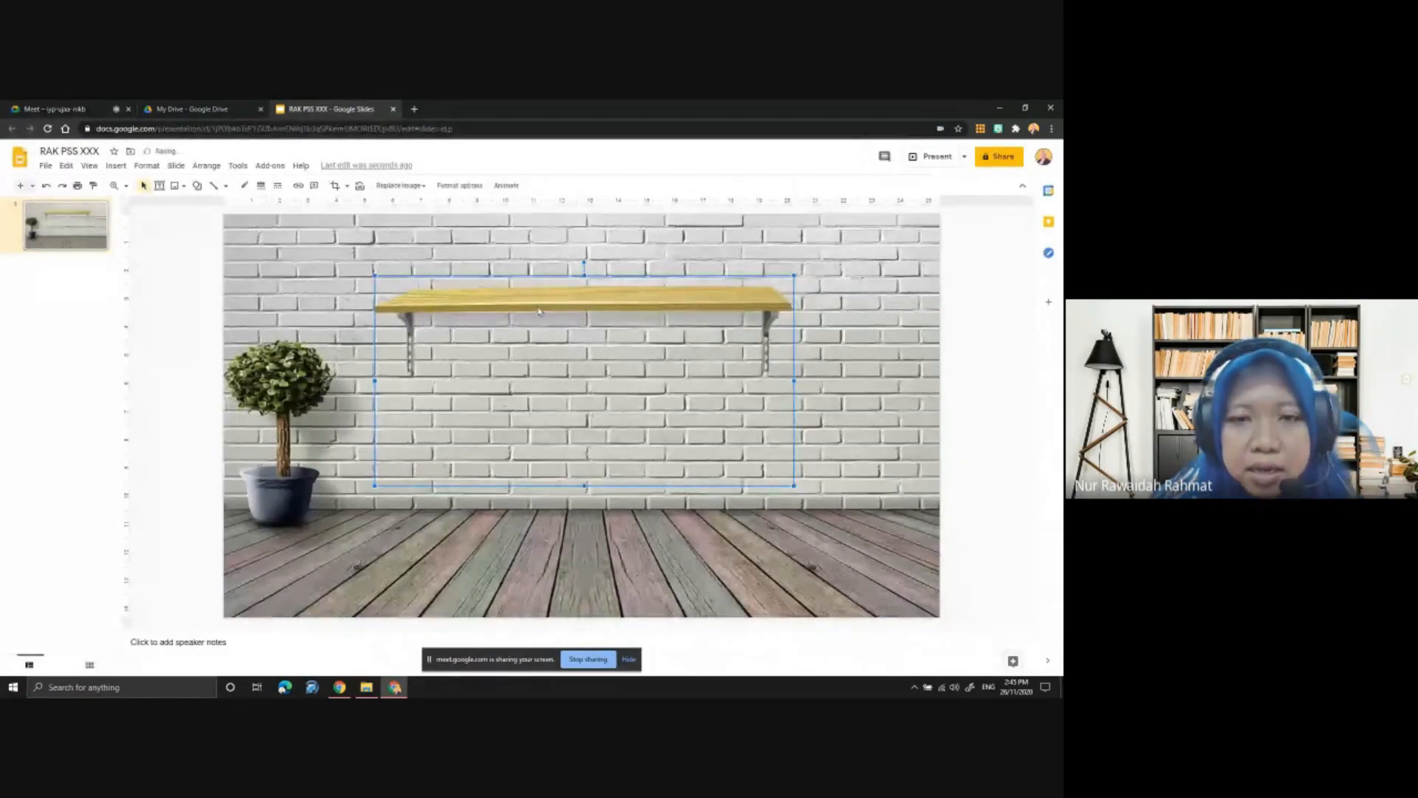
key(Escape)
click(574, 303)
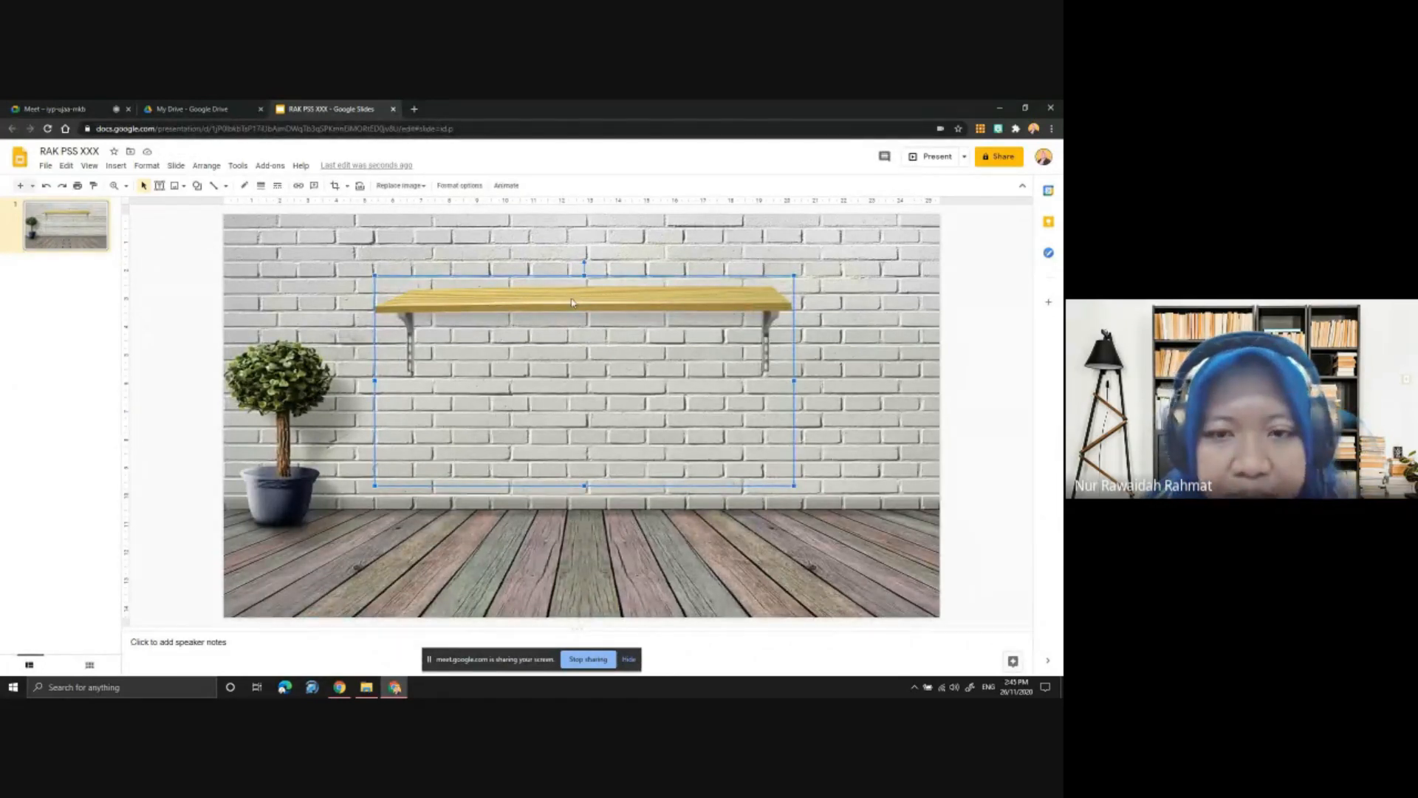
right_click(573, 302)
click(588, 334)
click(827, 386)
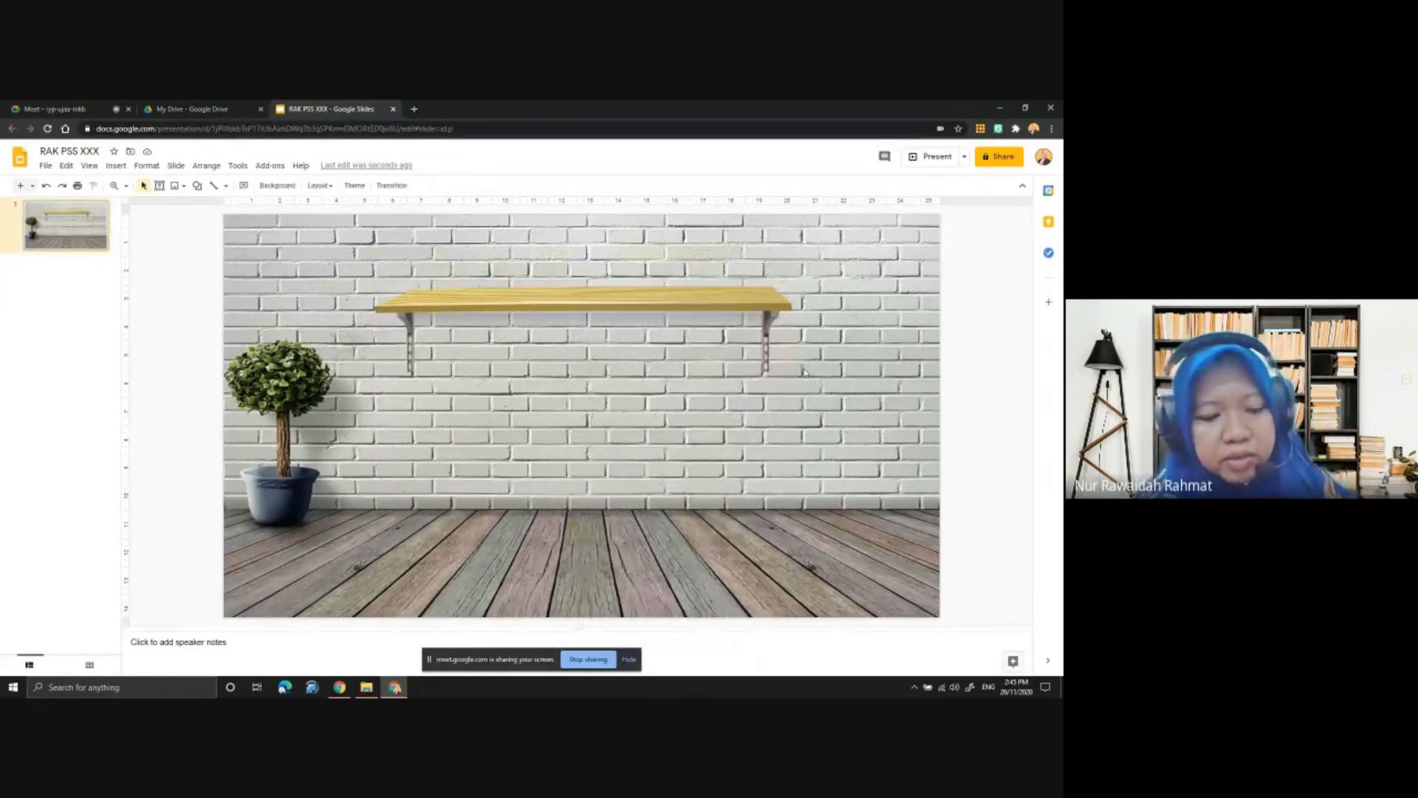
key(ctrl+v)
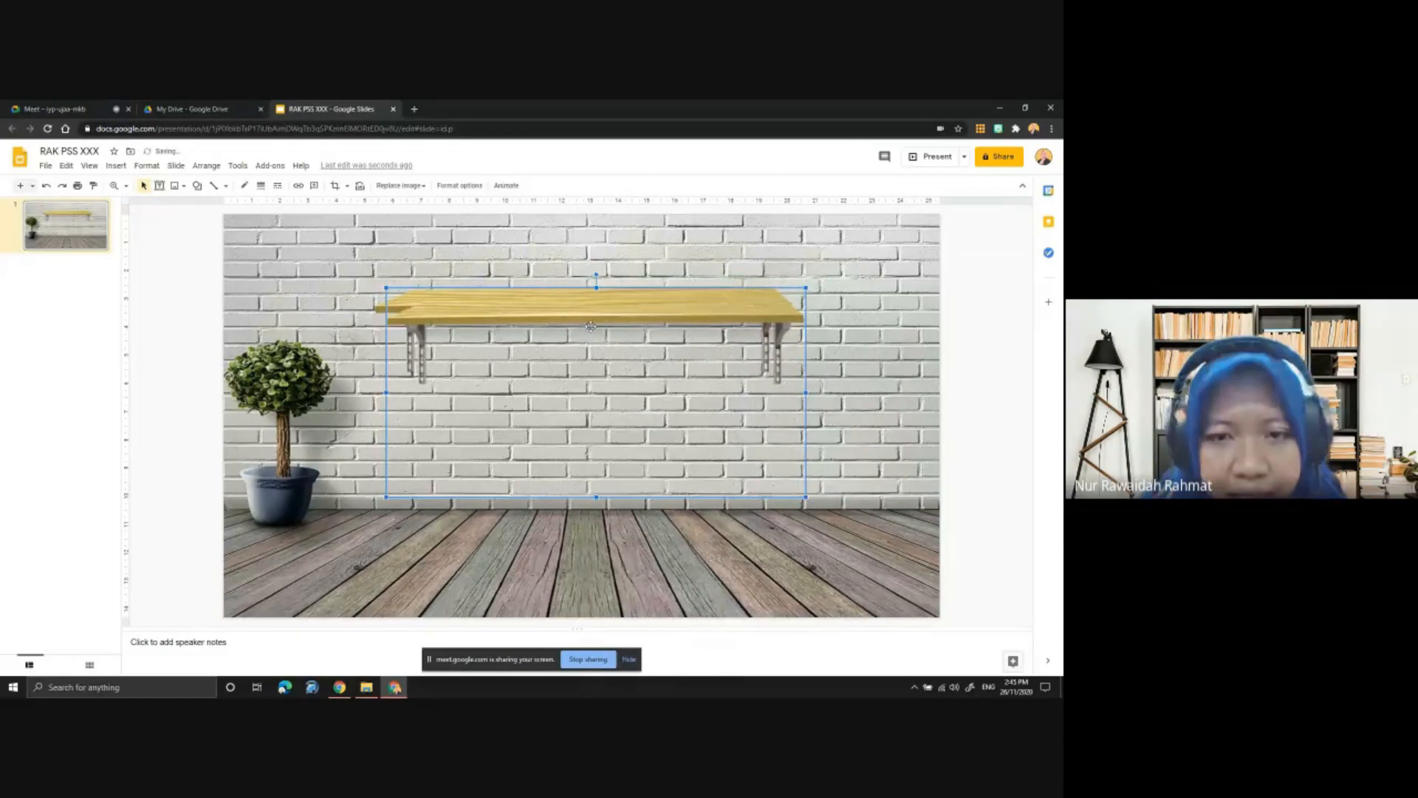
drag(587, 356, 588, 436)
Nudge the upper and lower wall shelves so they line up one above the other
click(575, 301)
drag(574, 301, 580, 292)
drag(565, 386, 560, 389)
click(877, 410)
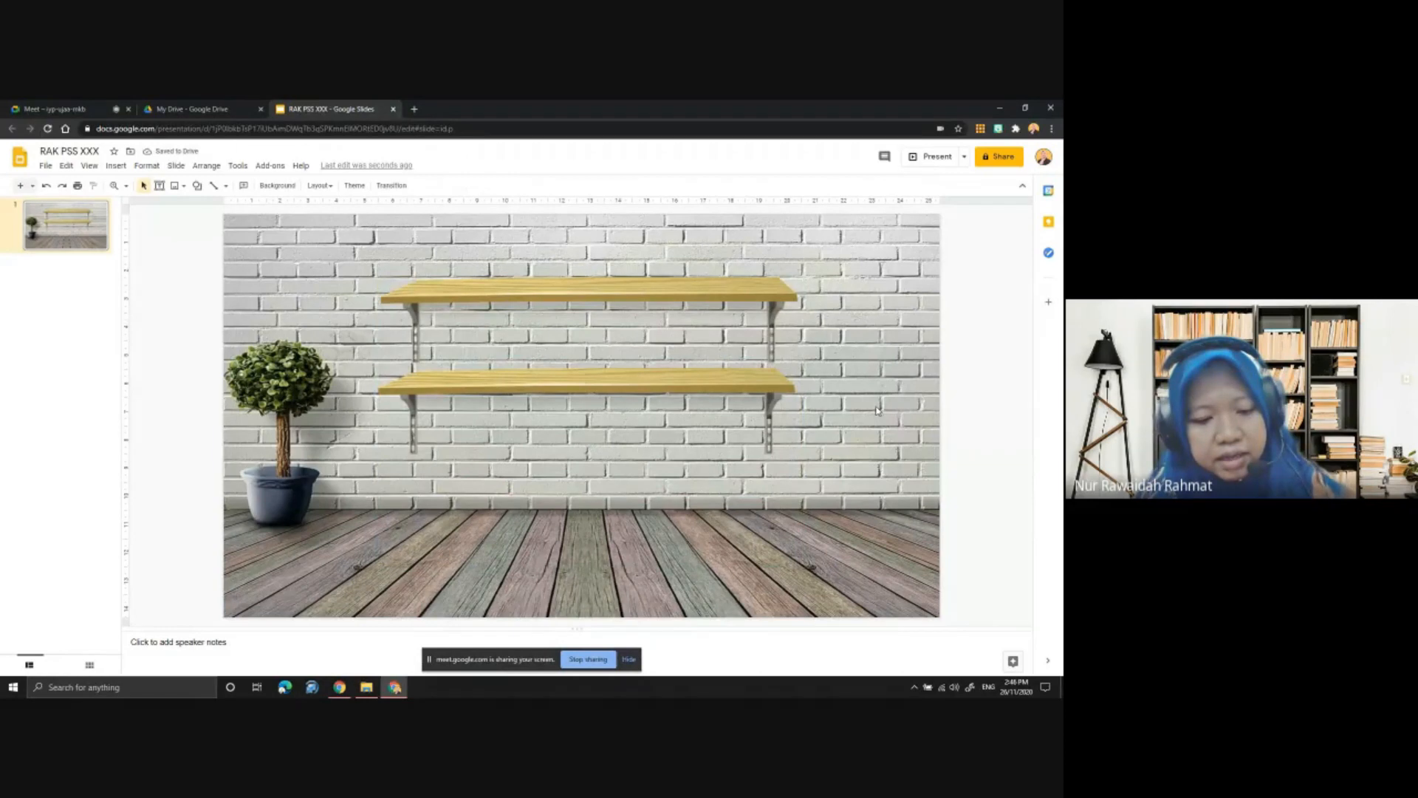
Paste a third wall shelf below the other two and shift the upper shelves slightly left
key(ctrl+v)
drag(570, 400, 569, 452)
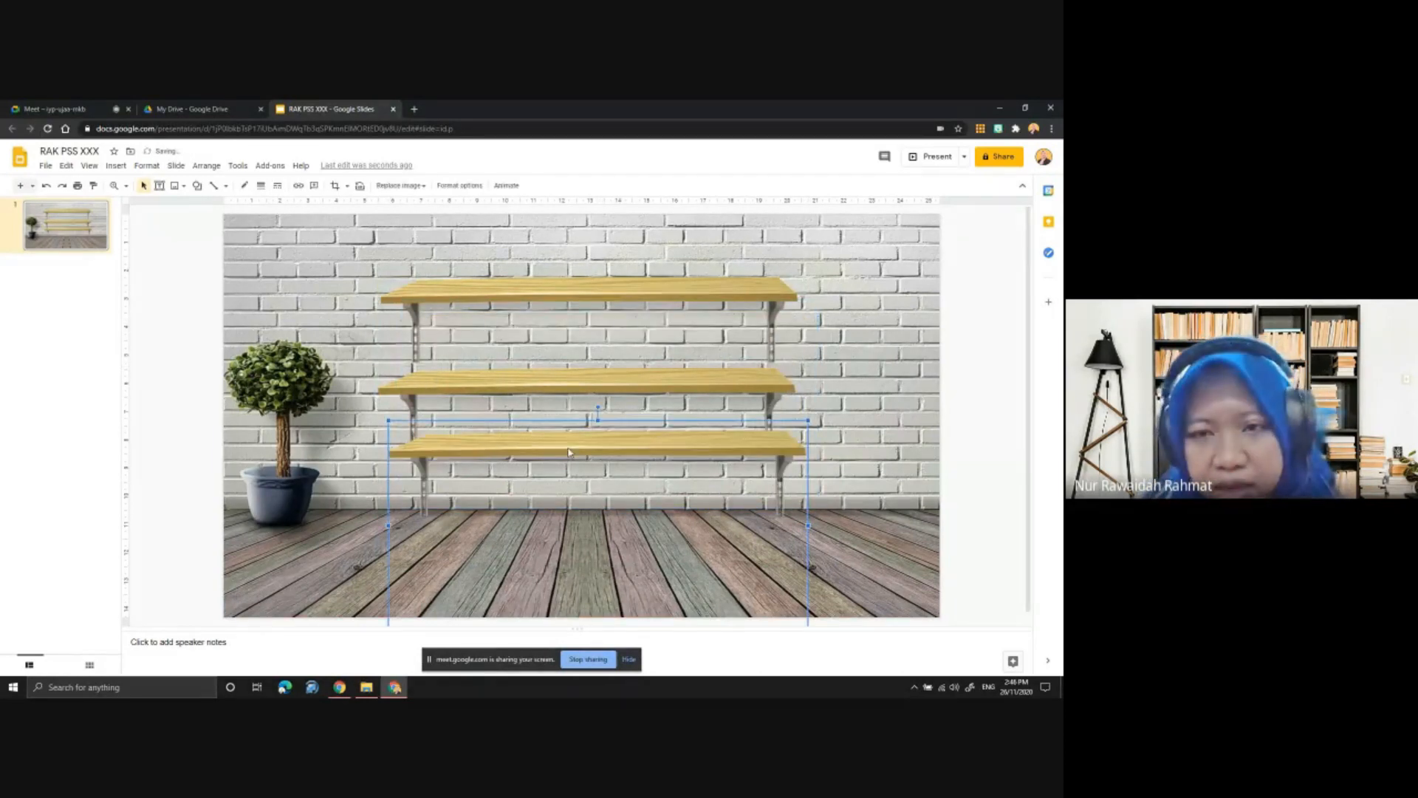
click(501, 283)
drag(502, 284, 488, 273)
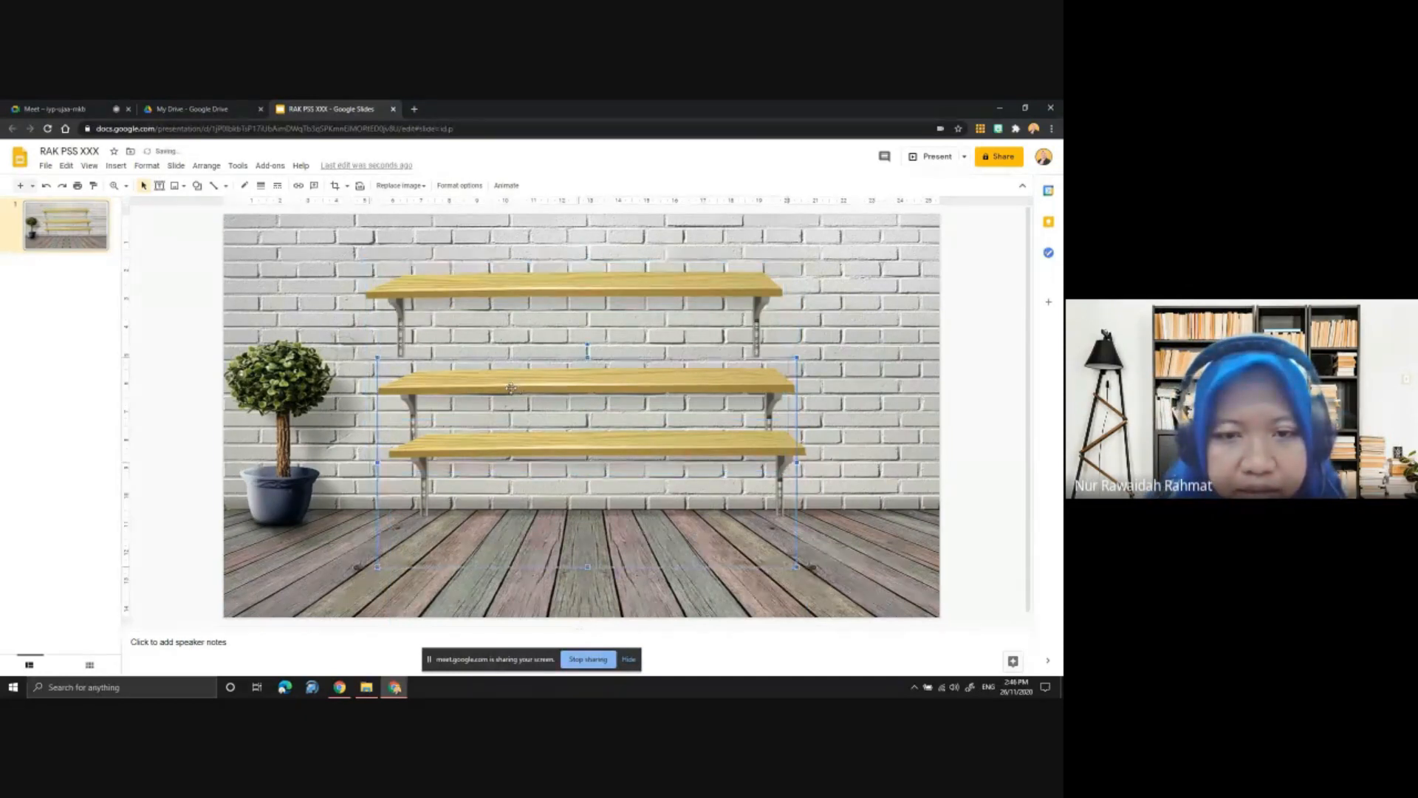
Nudge the lowest wall shelf left into line with the others, and delete that shelf
click(536, 450)
drag(536, 450, 519, 450)
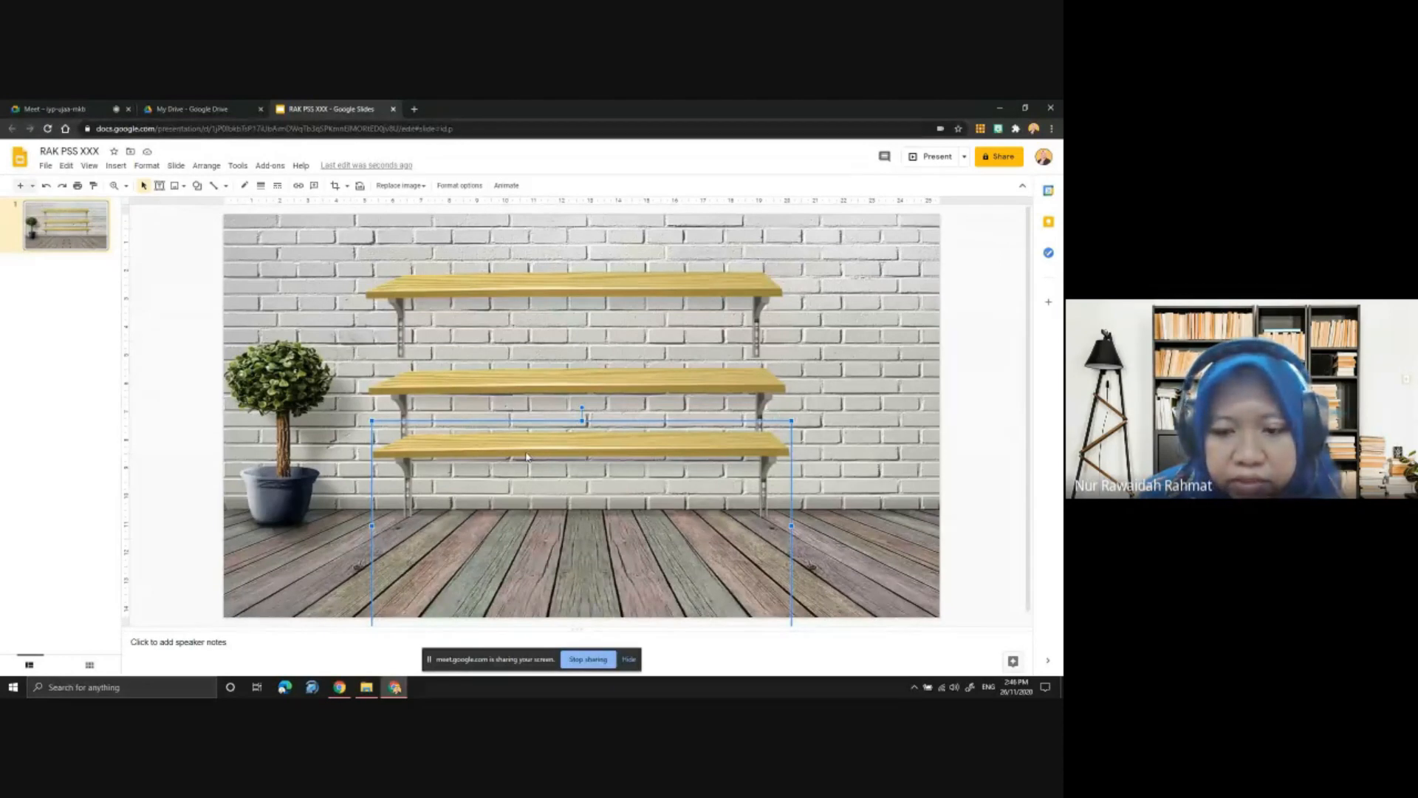
key(Delete)
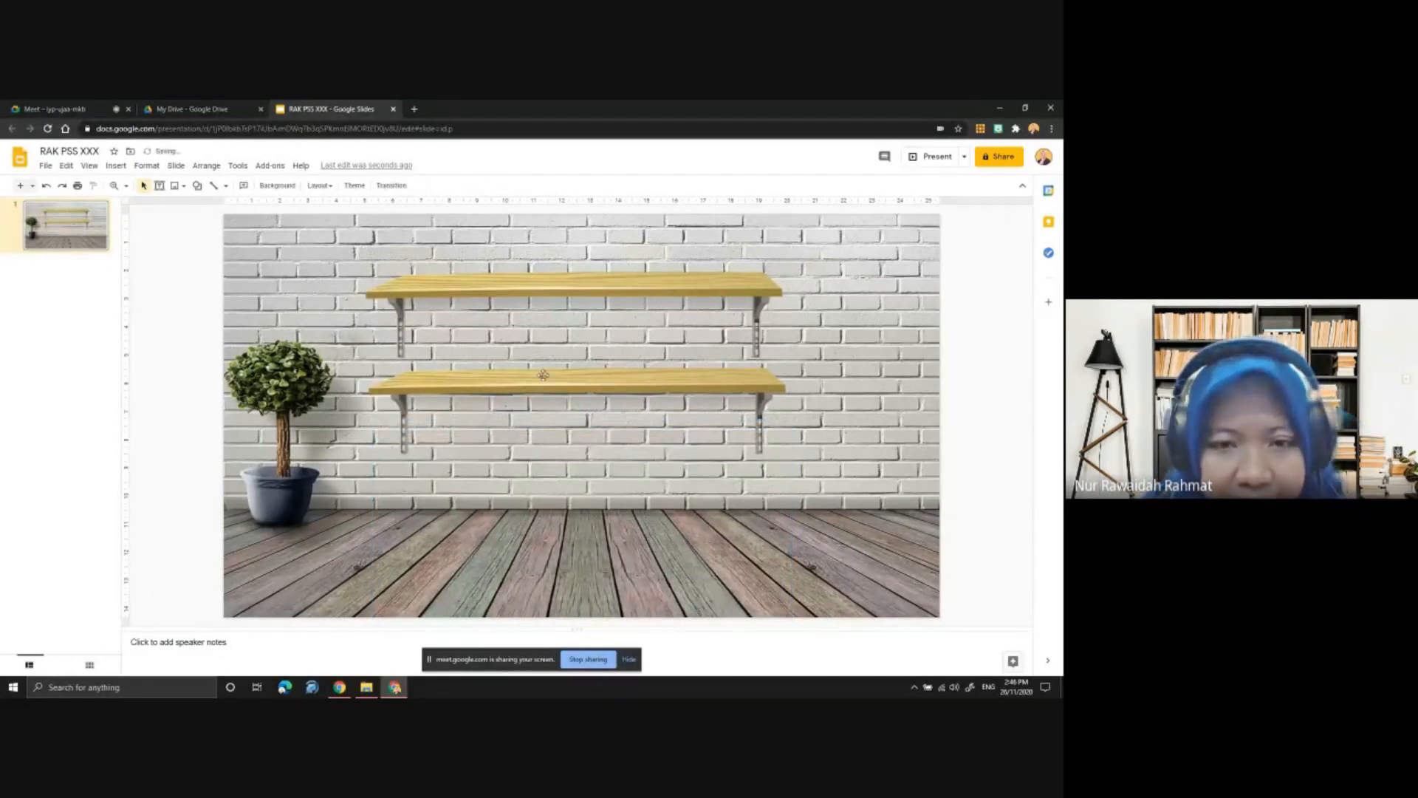
Move the lower wall shelf further down the brick wall, just above the floor area
drag(542, 383, 549, 405)
click(831, 451)
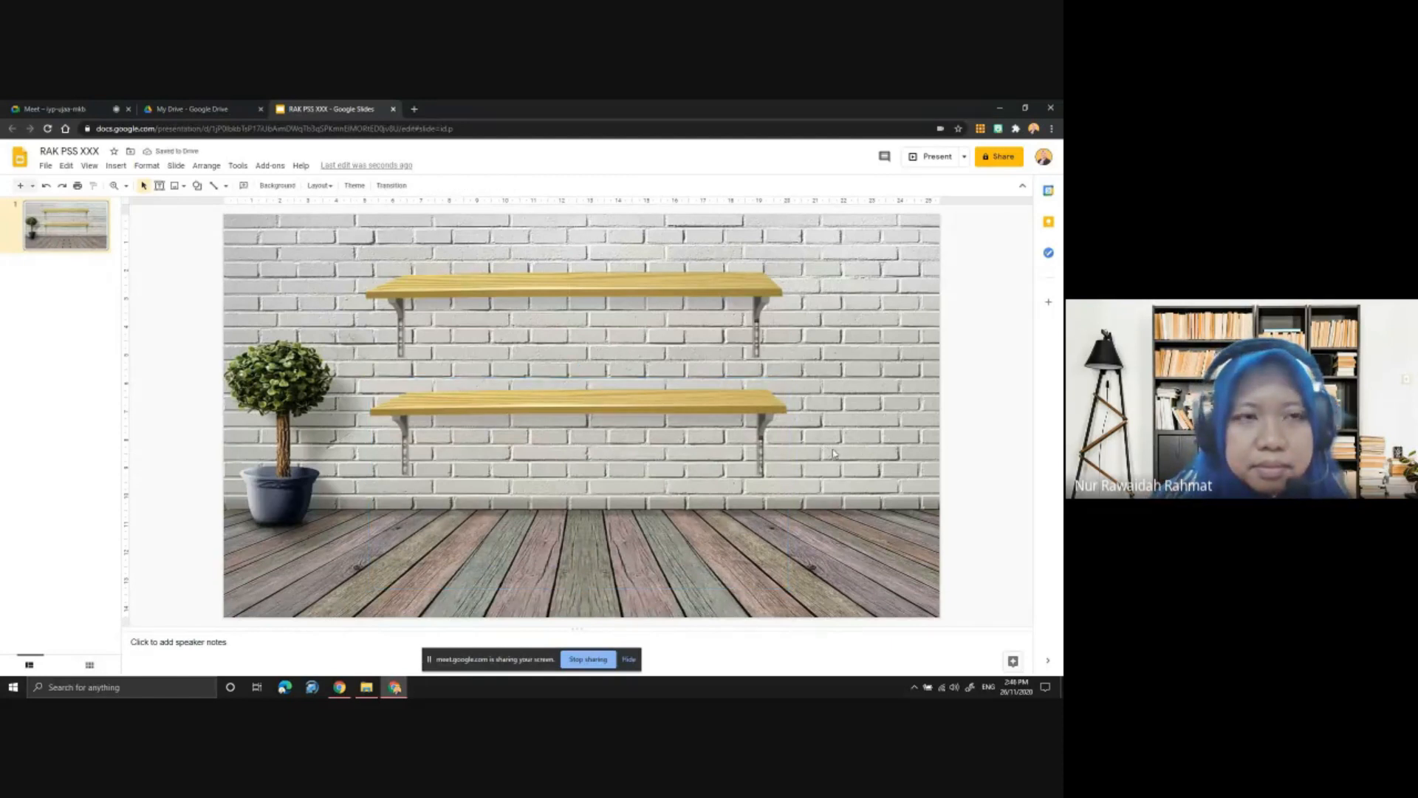
Switch to the Google Meet call, admit the participant waiting to join, and return to the RAK PSS XXX presentation
click(61, 109)
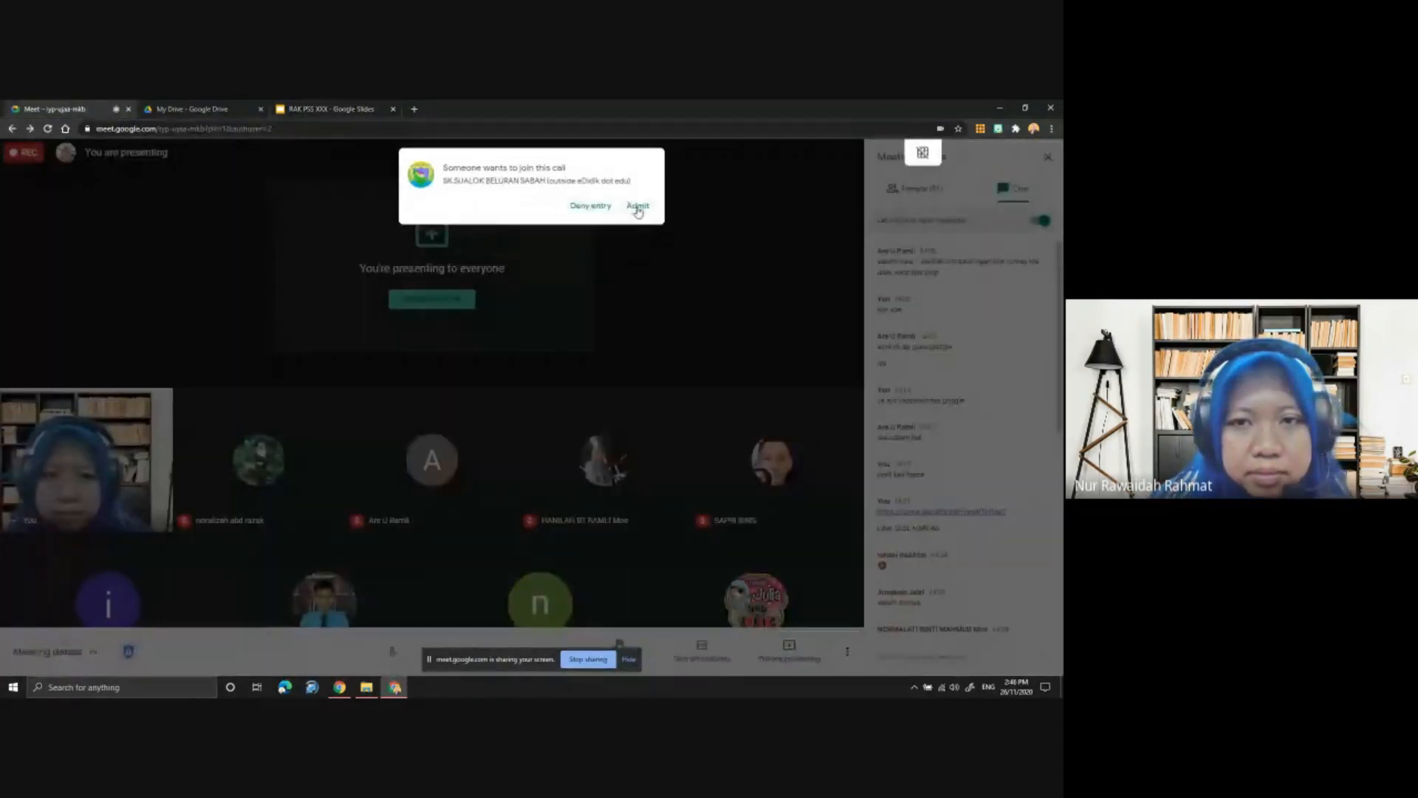
click(634, 277)
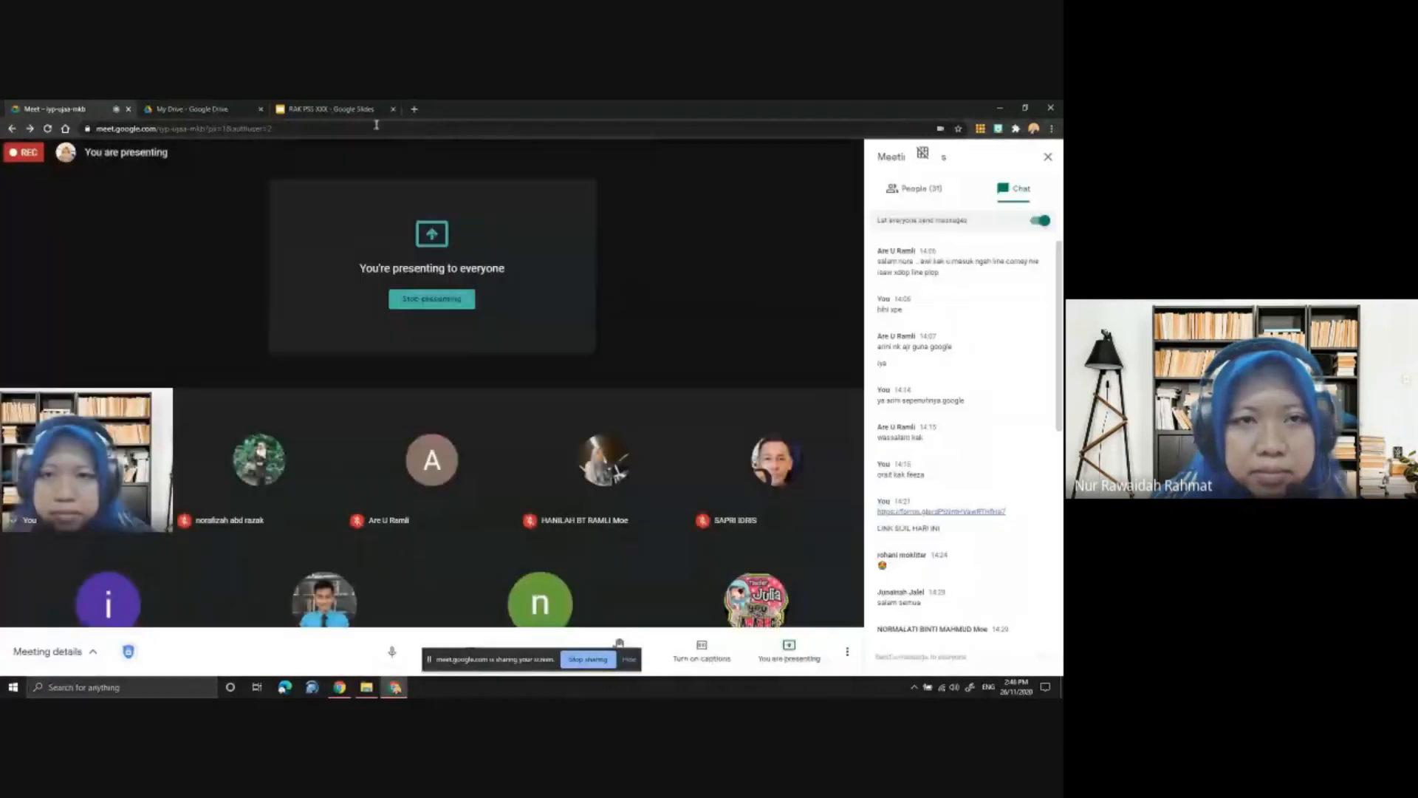
click(347, 109)
Nudge the lower wall shelf slightly left so its ends line up with the upper shelf
drag(563, 408, 559, 408)
click(825, 424)
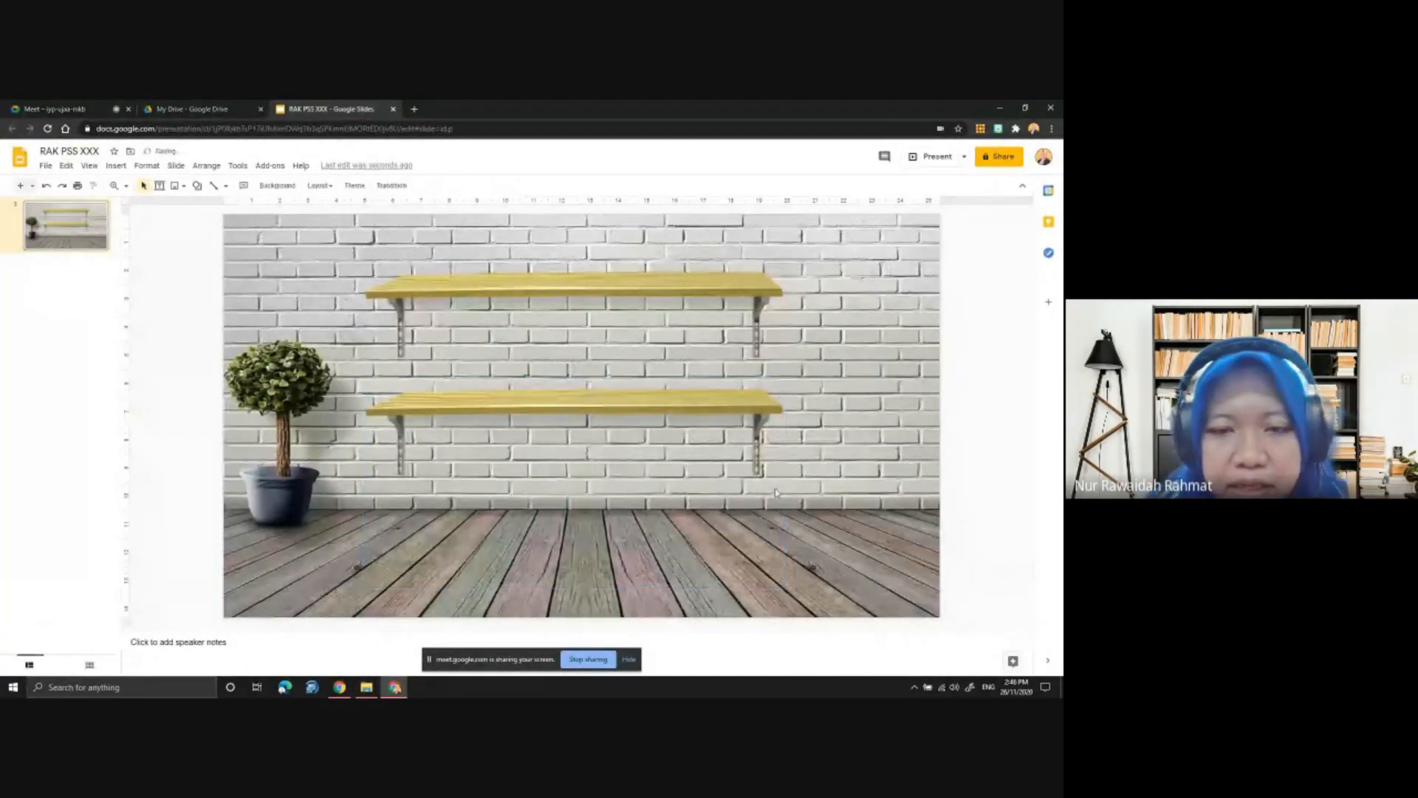
click(776, 478)
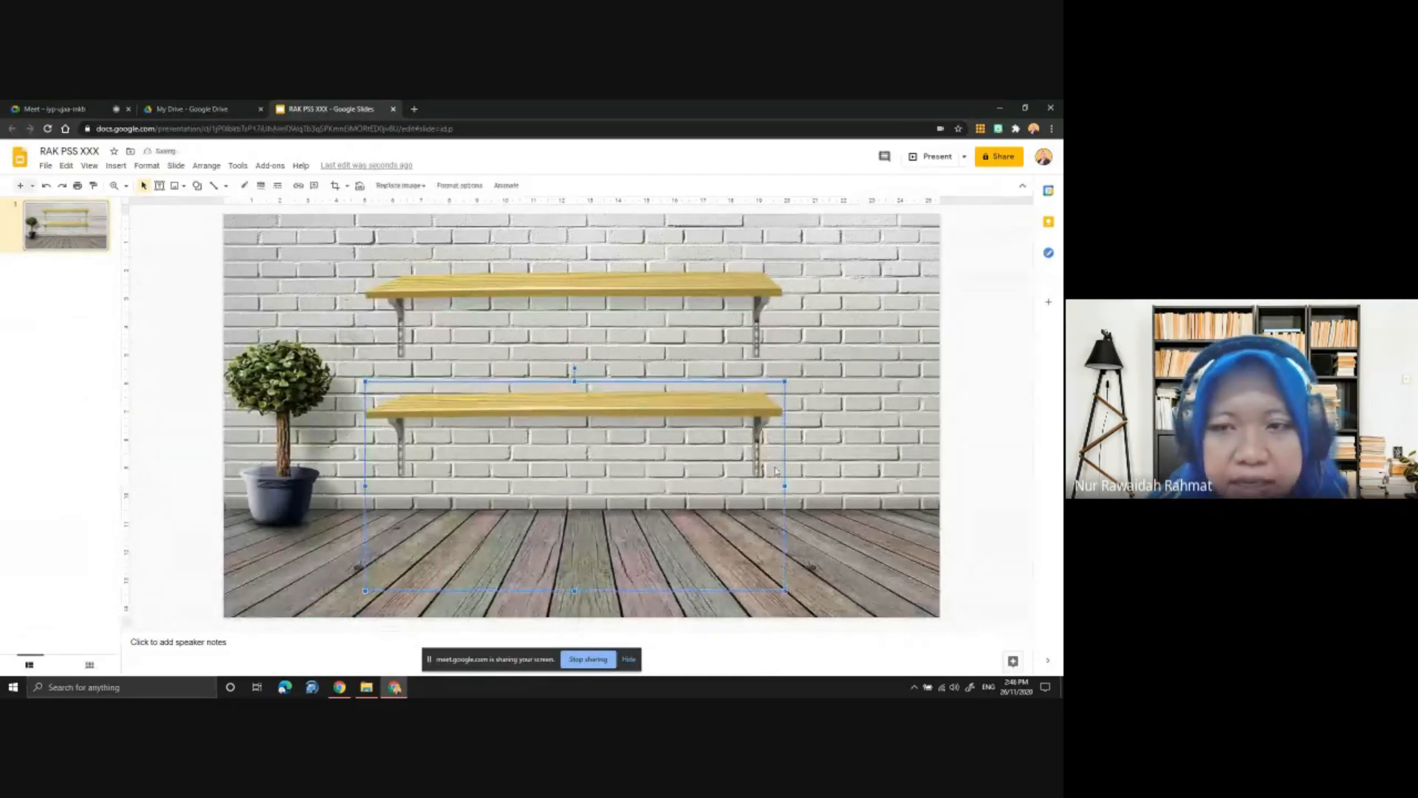
click(845, 455)
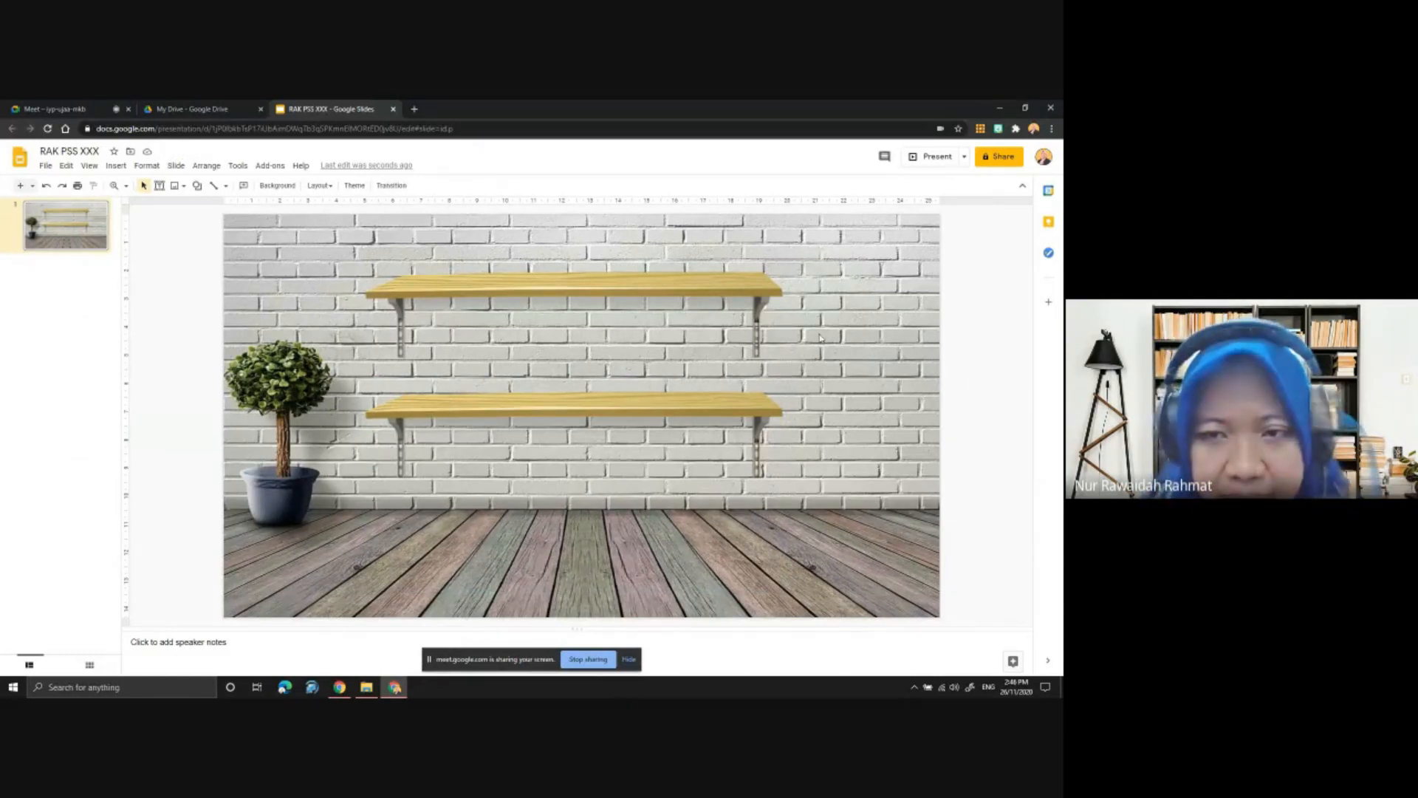
Nudge the upper wall shelf slightly down to fine-tune its spacing from the lower shelf
drag(721, 287, 721, 291)
click(837, 352)
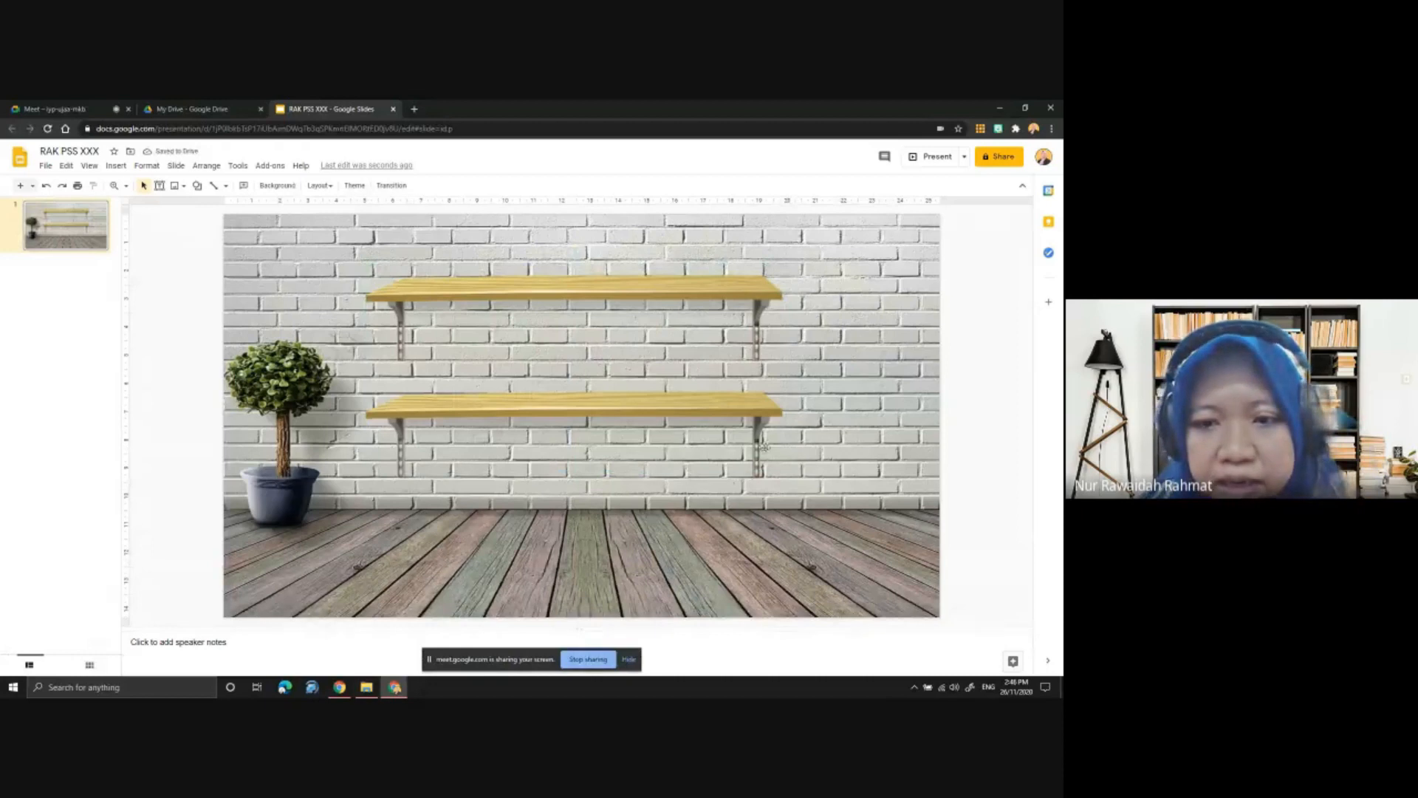
click(741, 409)
drag(740, 409, 741, 409)
click(871, 409)
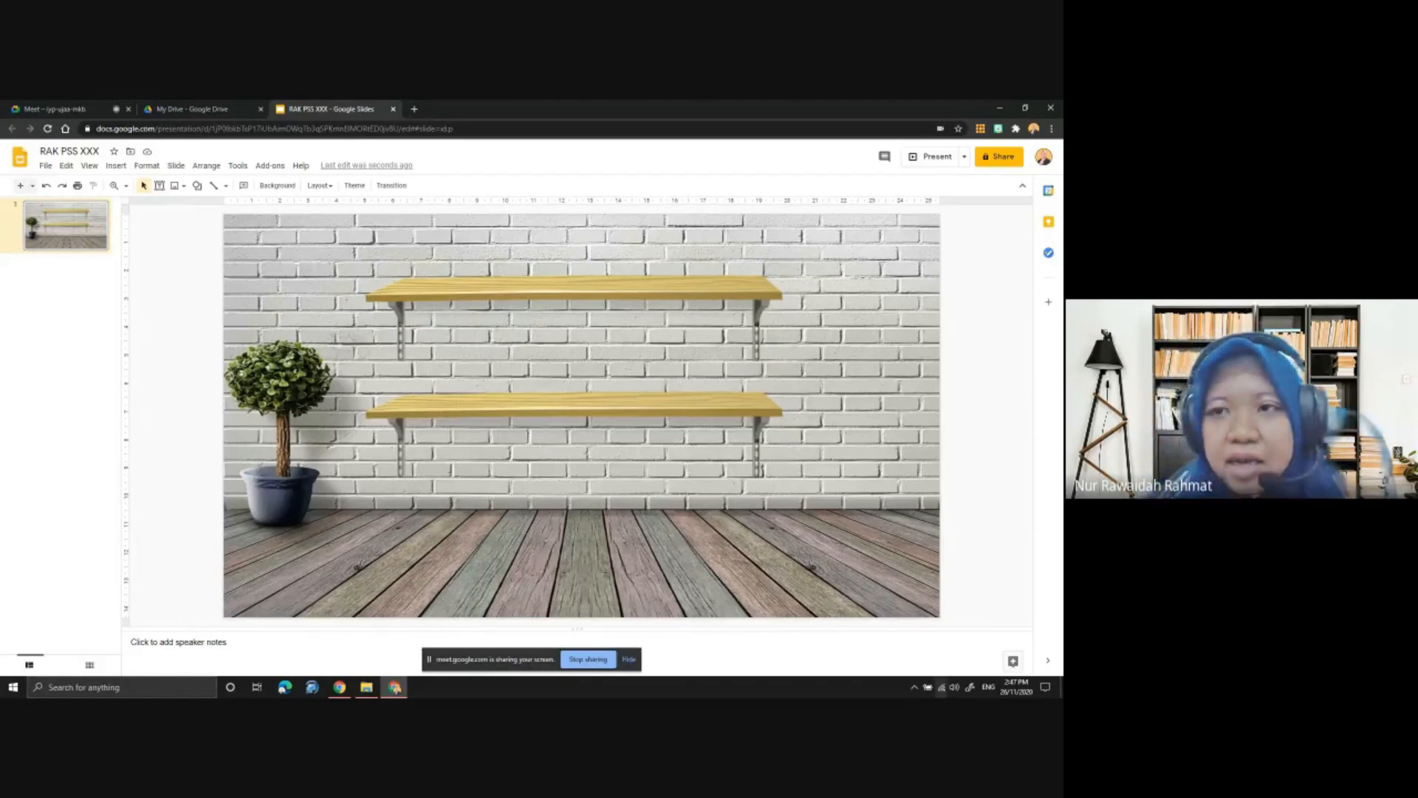
Search Google in a new tab for "google chrome extensions" and open the Chrome Web Store result
click(415, 111)
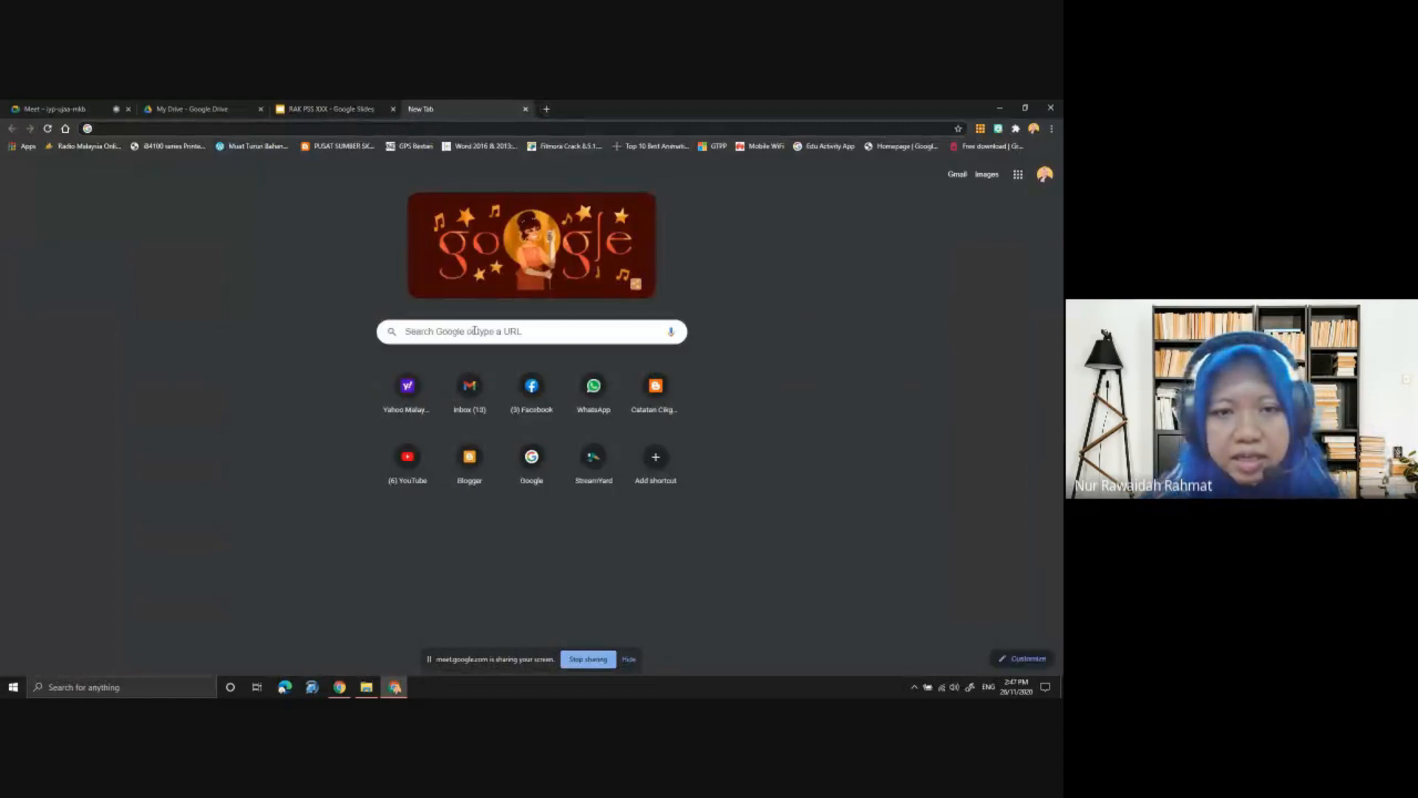
click(468, 333)
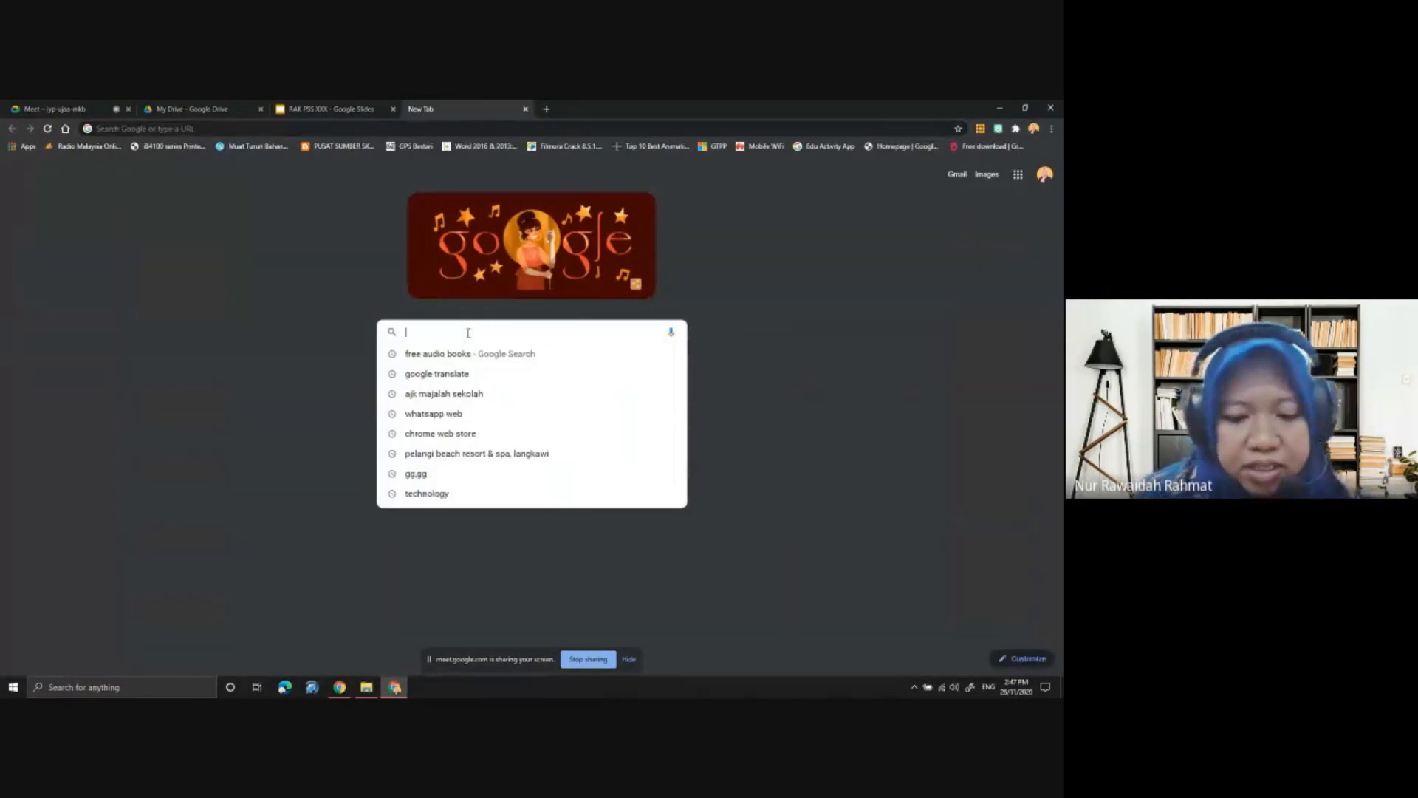
text(G)
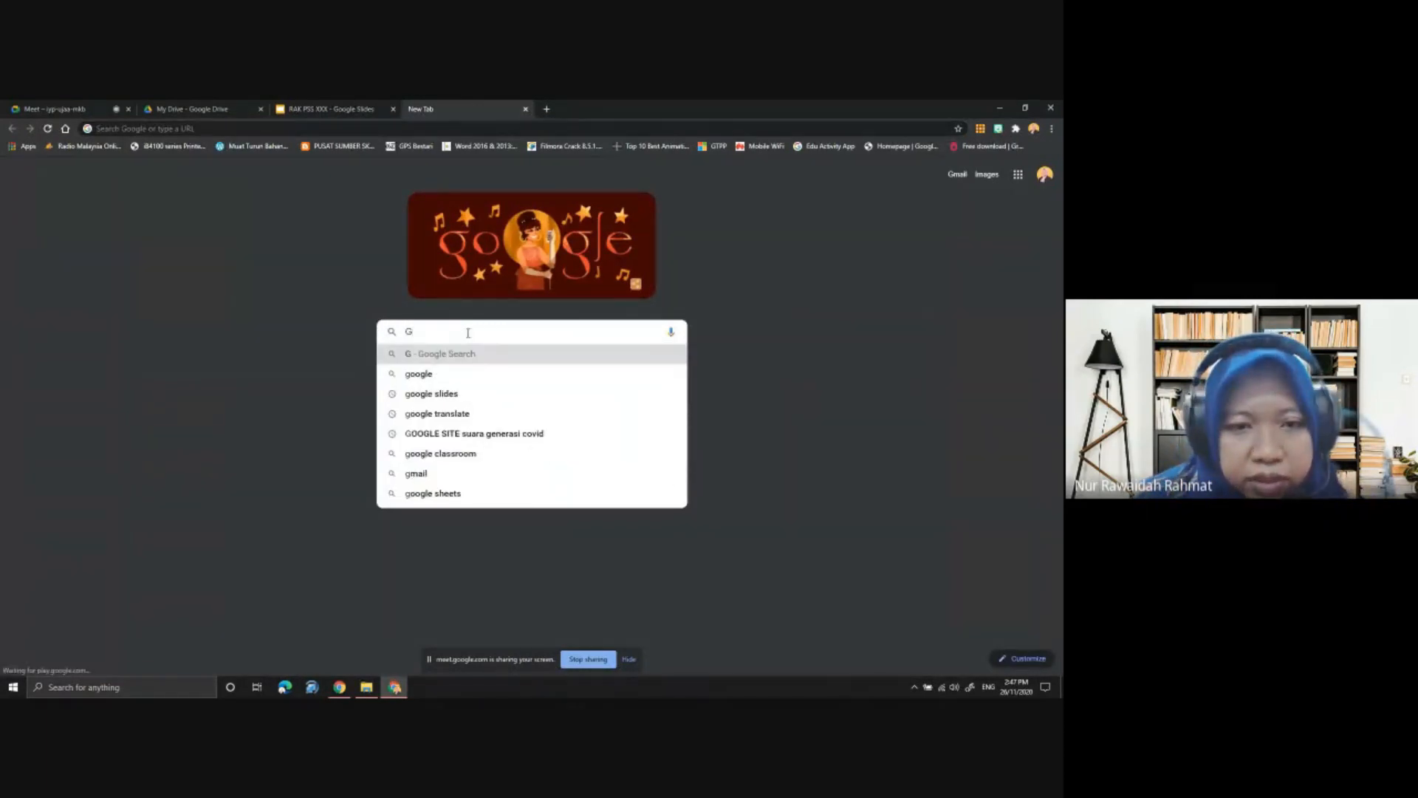
key(BackSpace)
text(GOO)
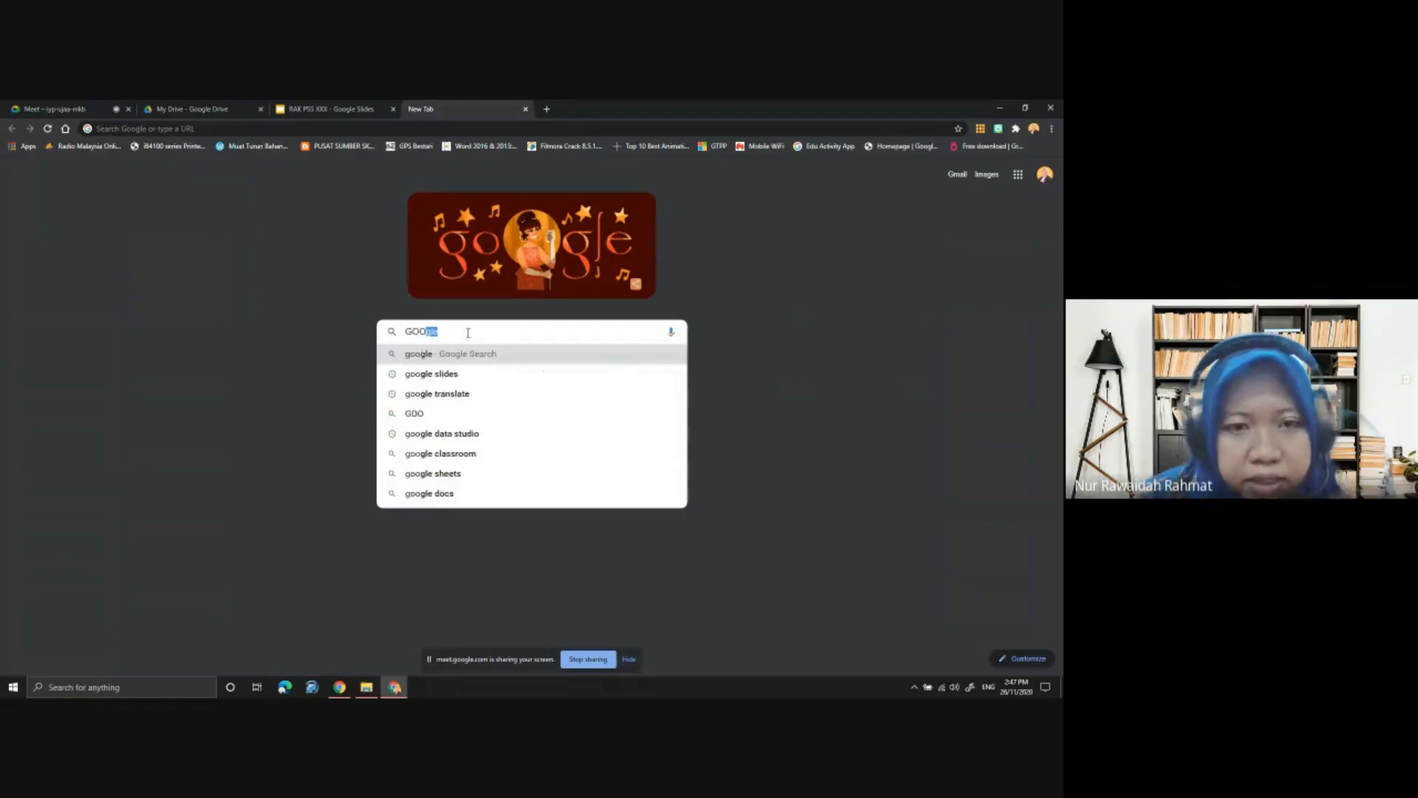
text(GLE)
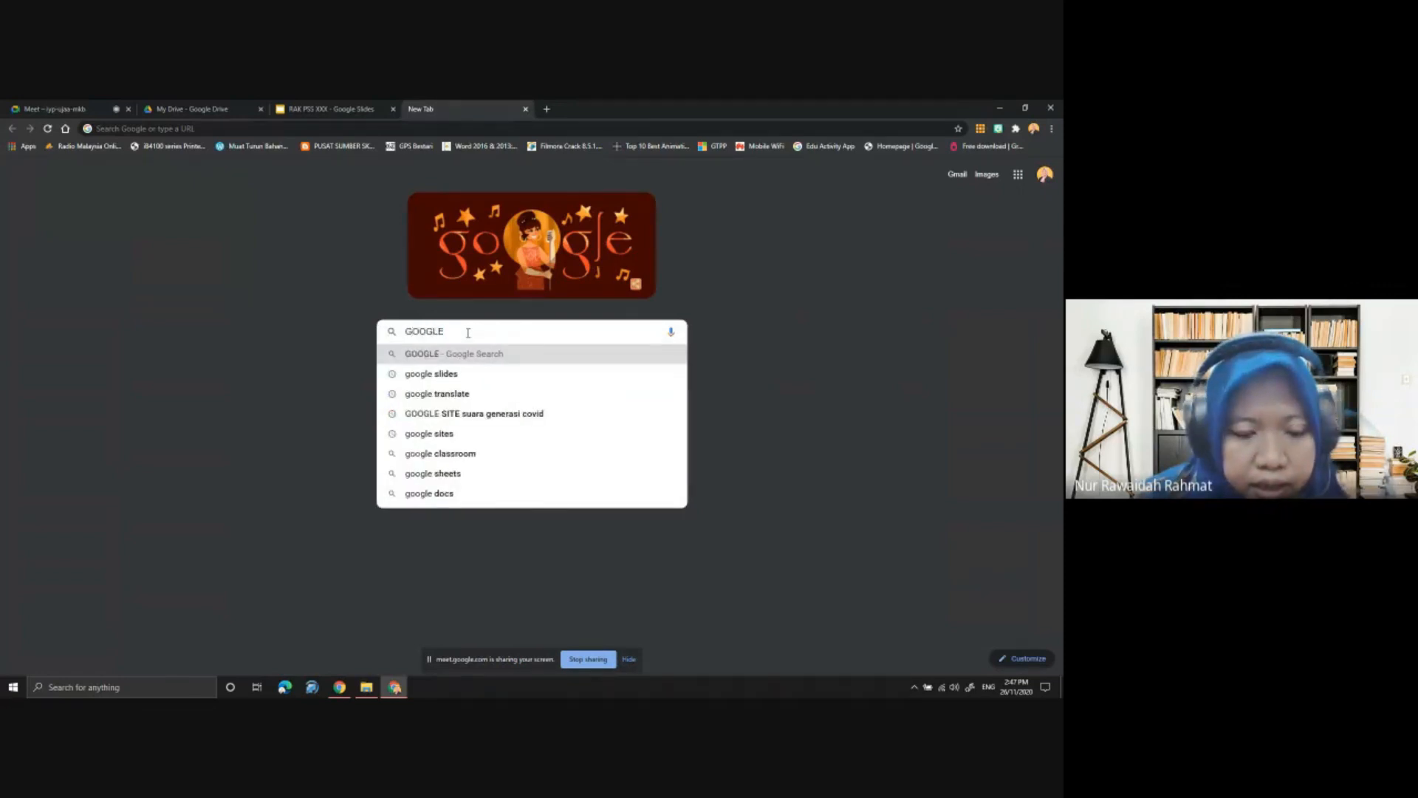
text( CHR)
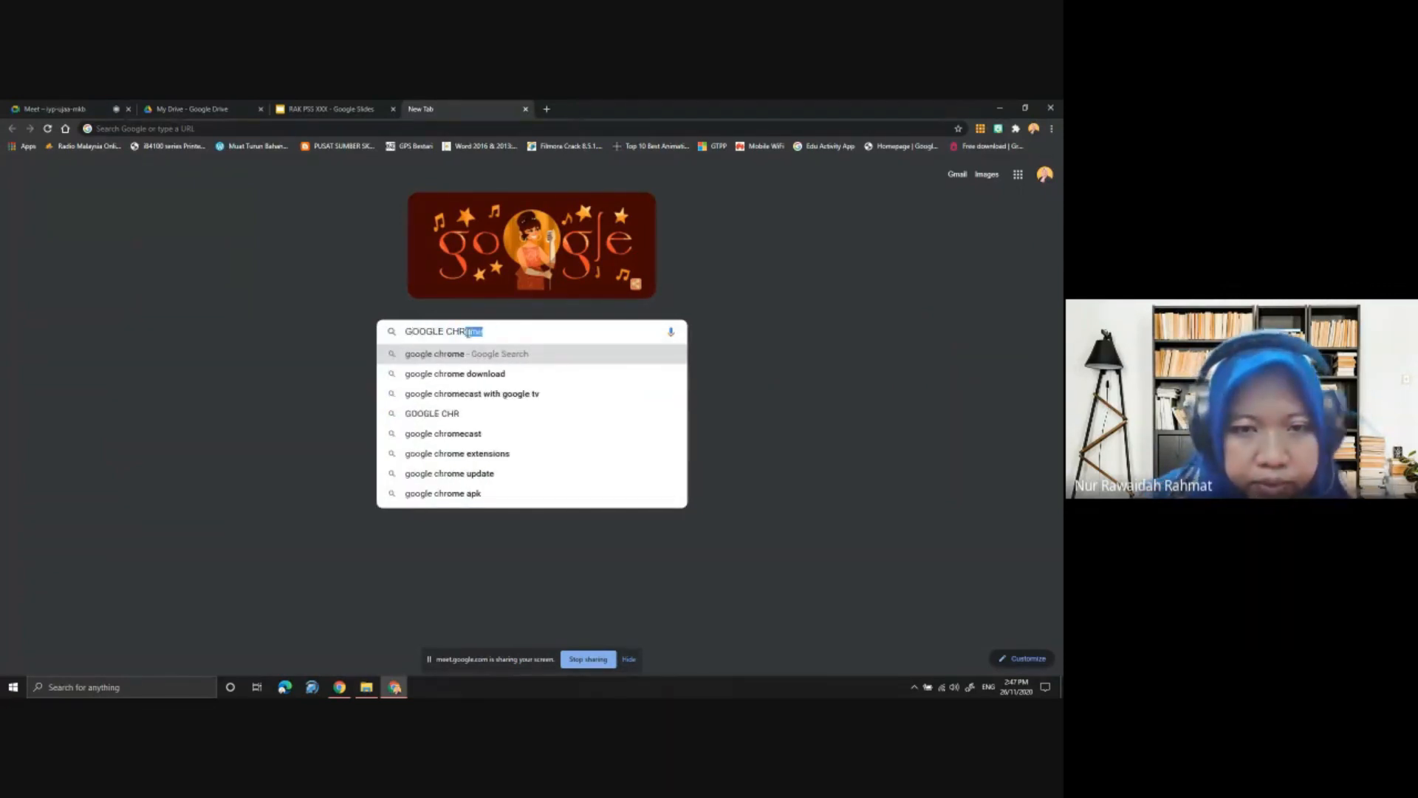
key(Right)
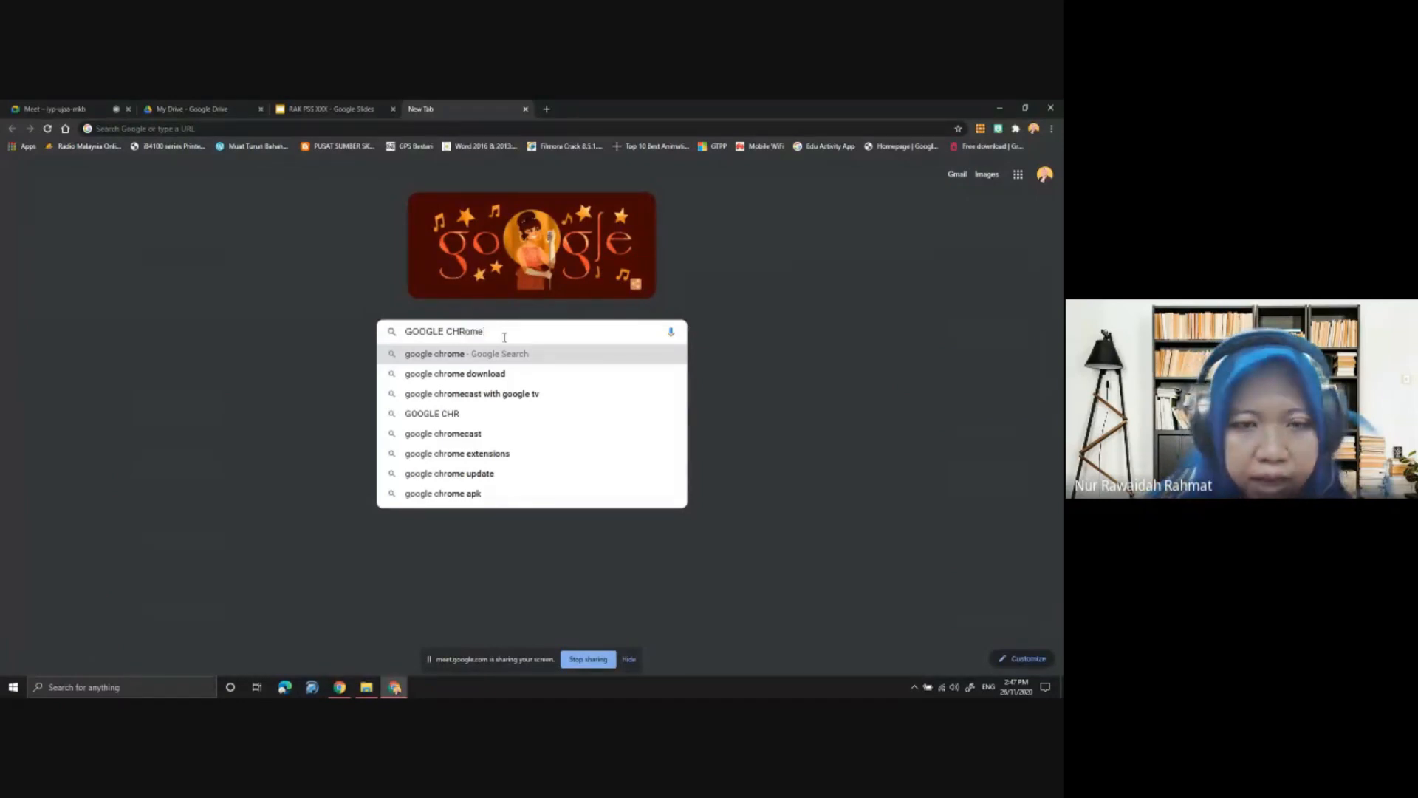
key(BackSpace)
key(BackSpace)
key(BackSpace)
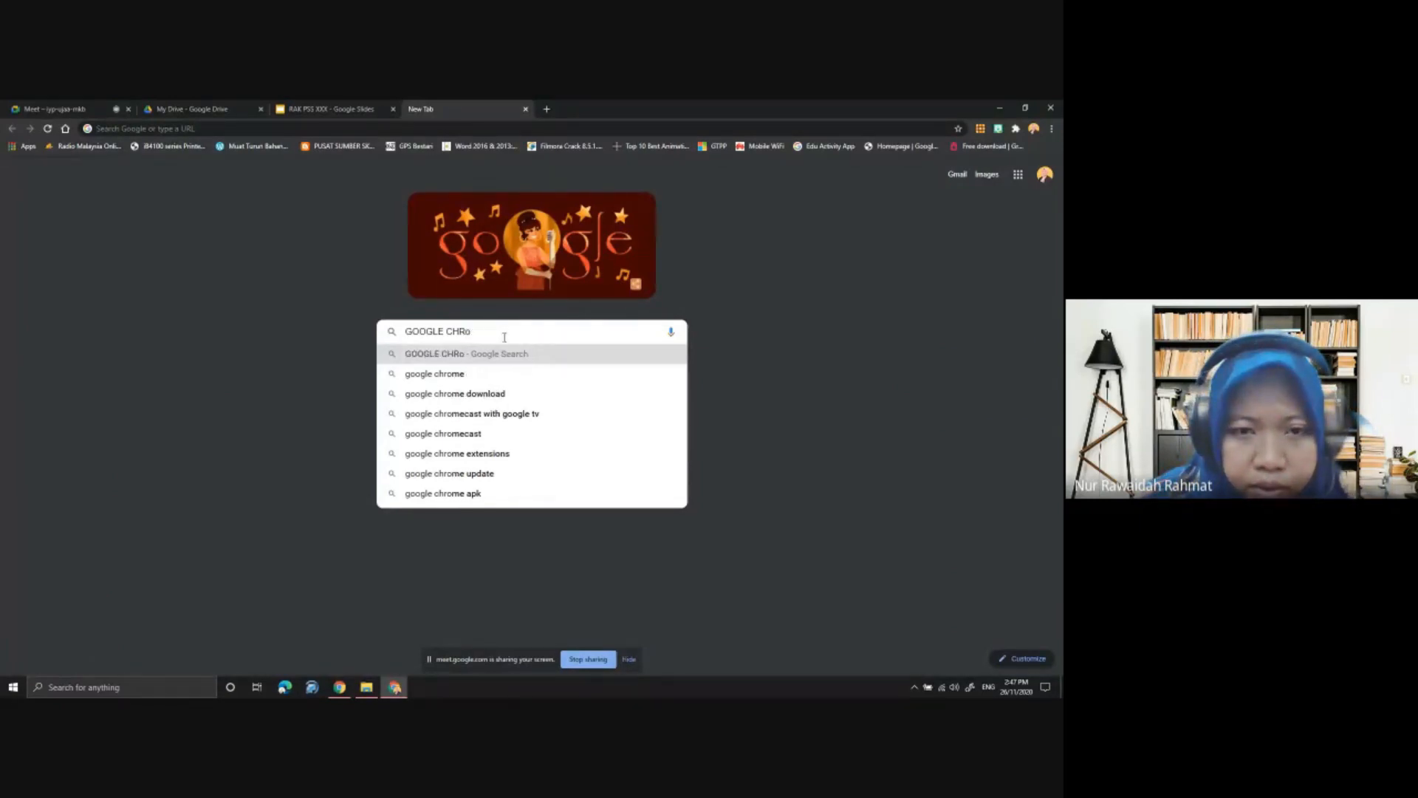
text(OME E)
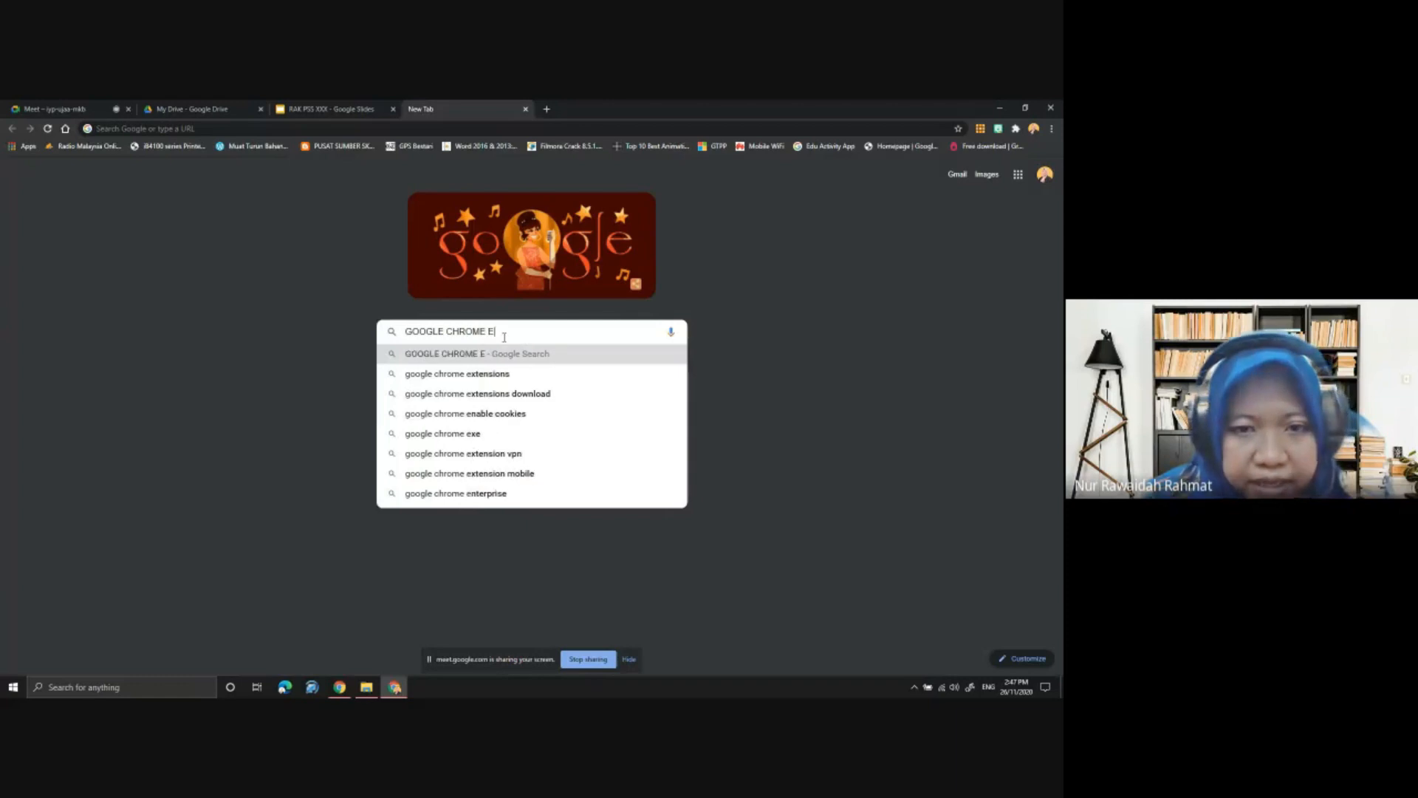
text(X)
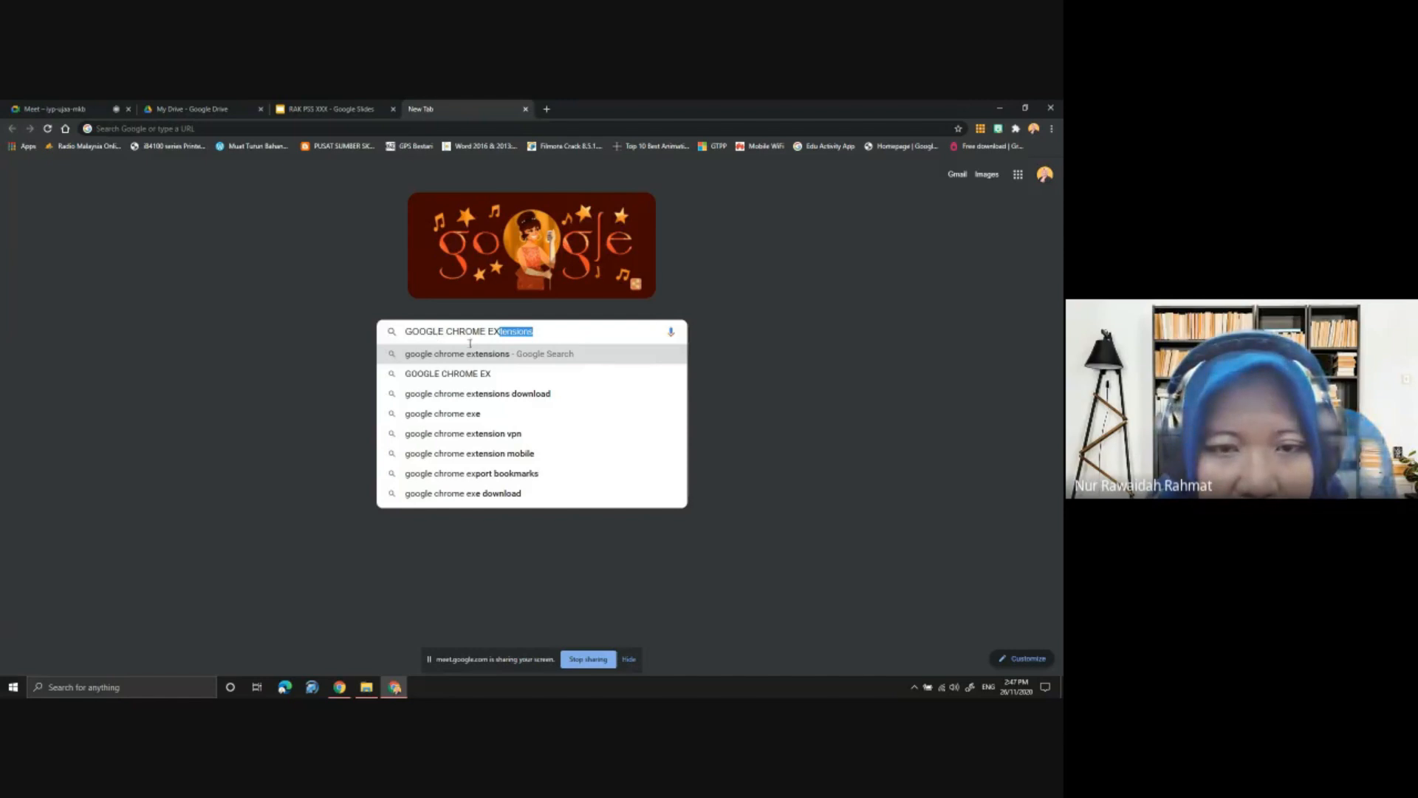
click(488, 356)
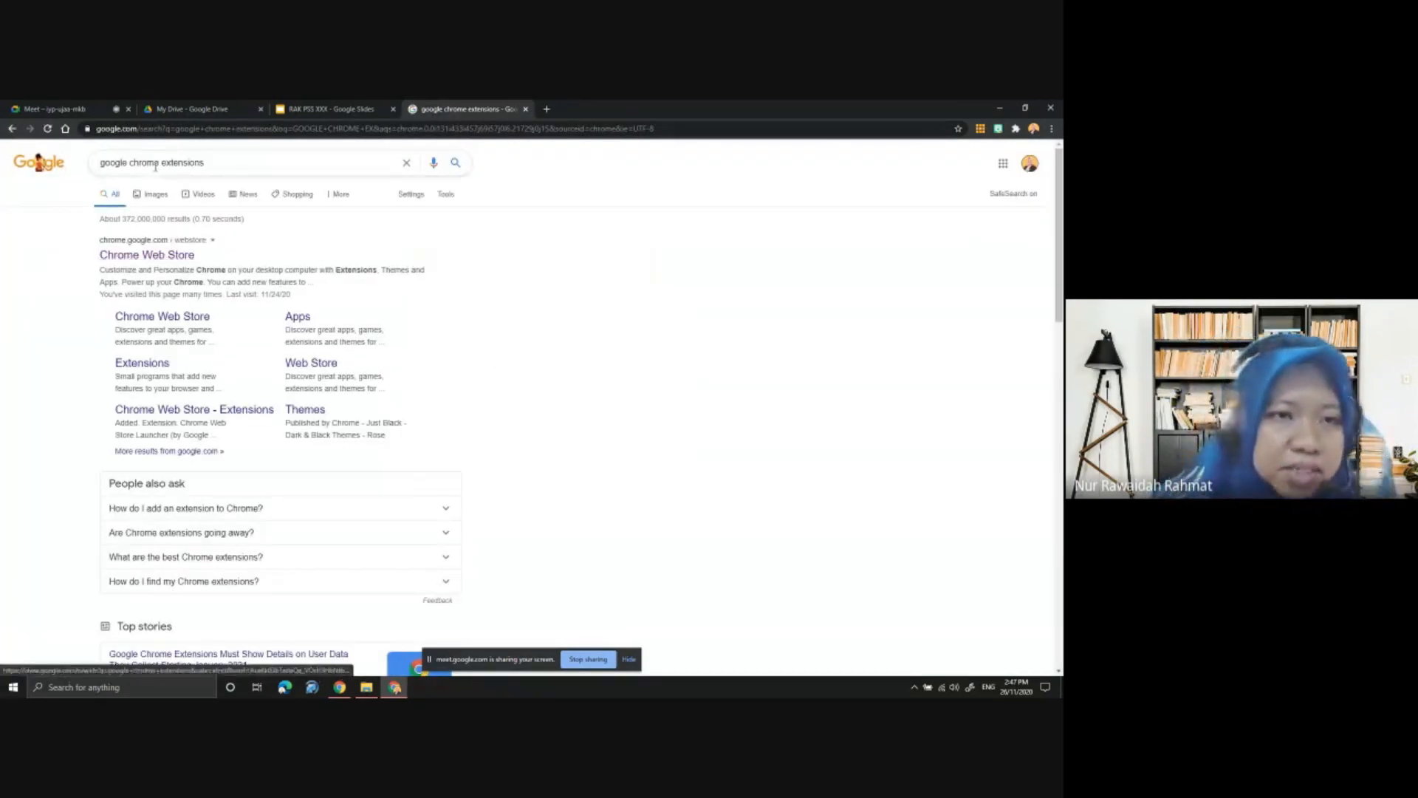
click(151, 258)
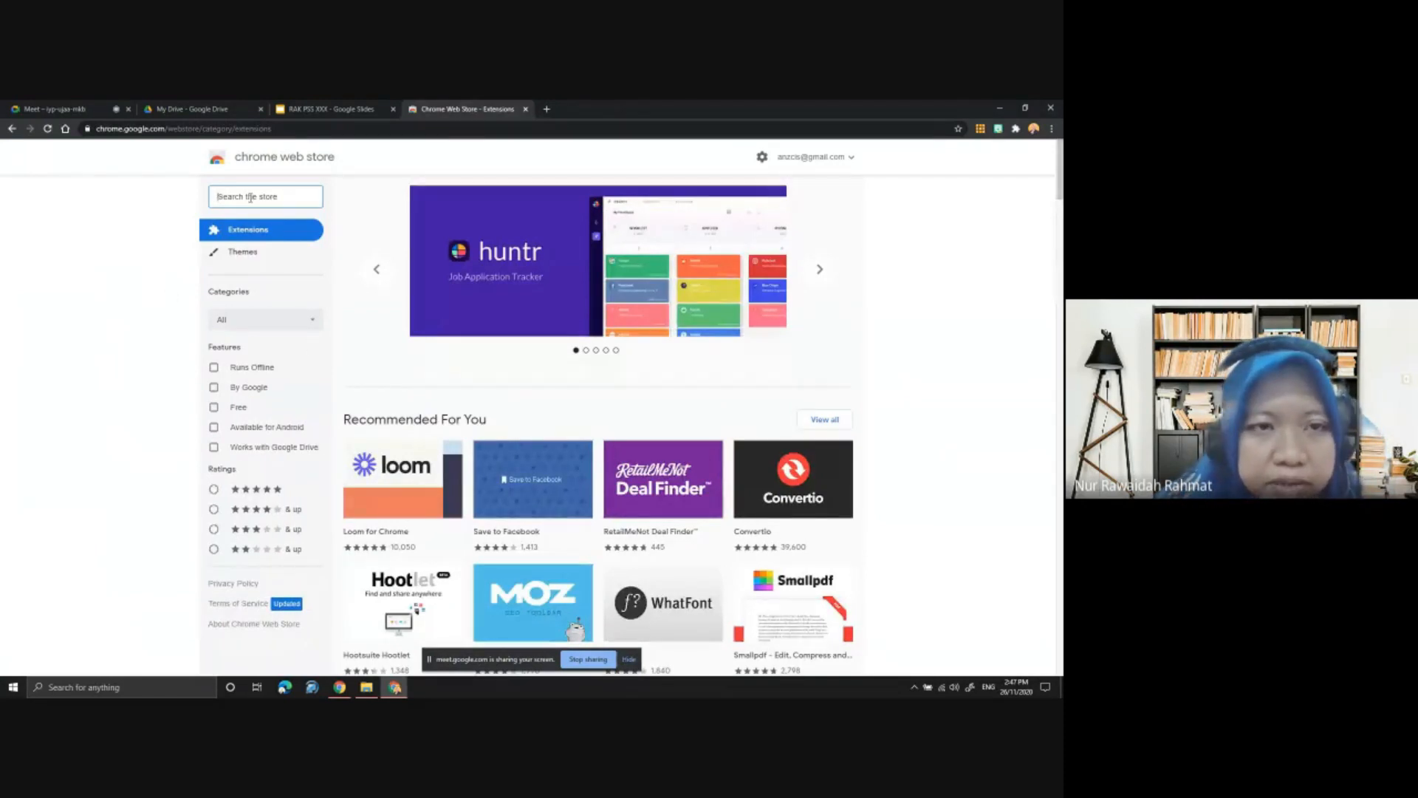
Search the Chrome Web Store for BITMOJI and open the Bitmoji extension's page
text(B)
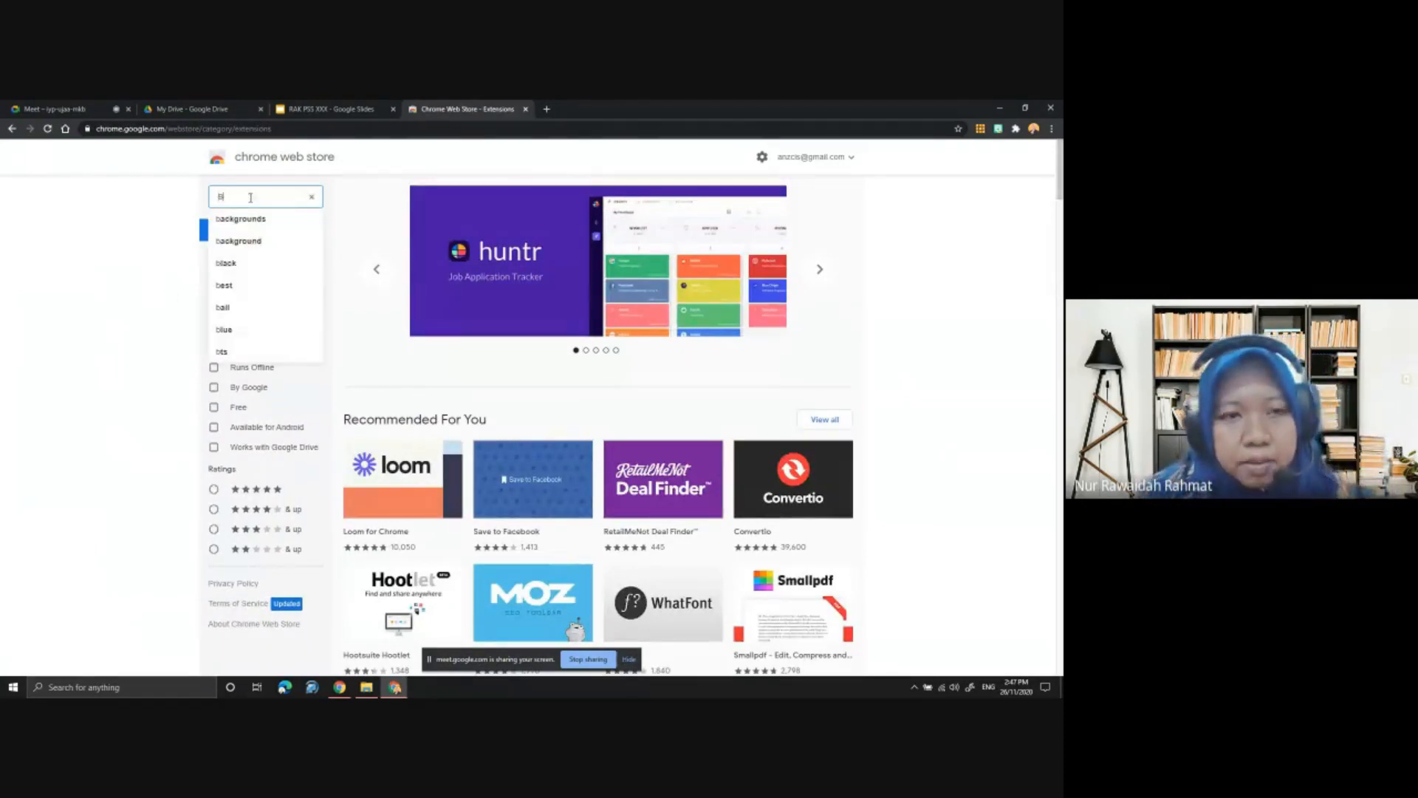
text(ITMOJI)
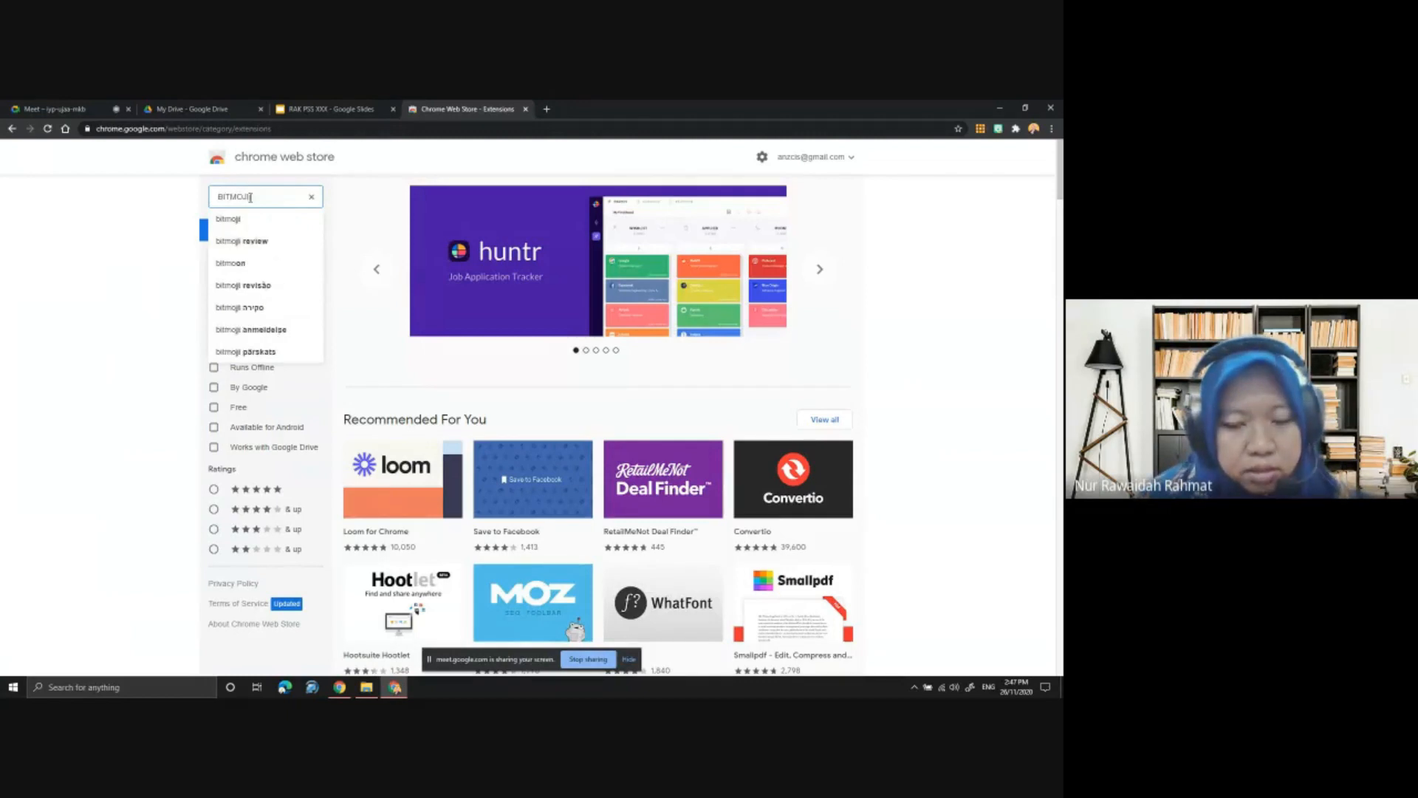
key(Return)
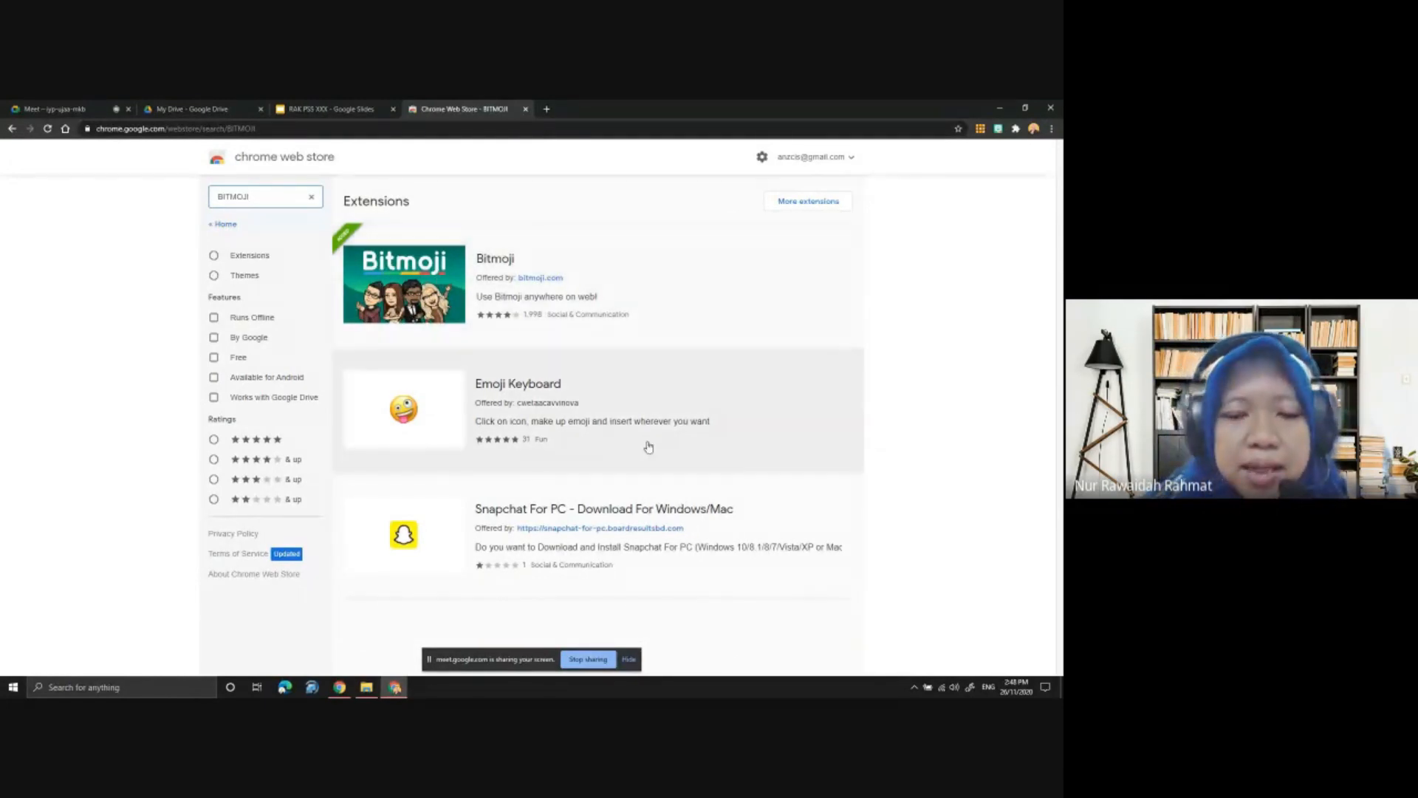
click(429, 296)
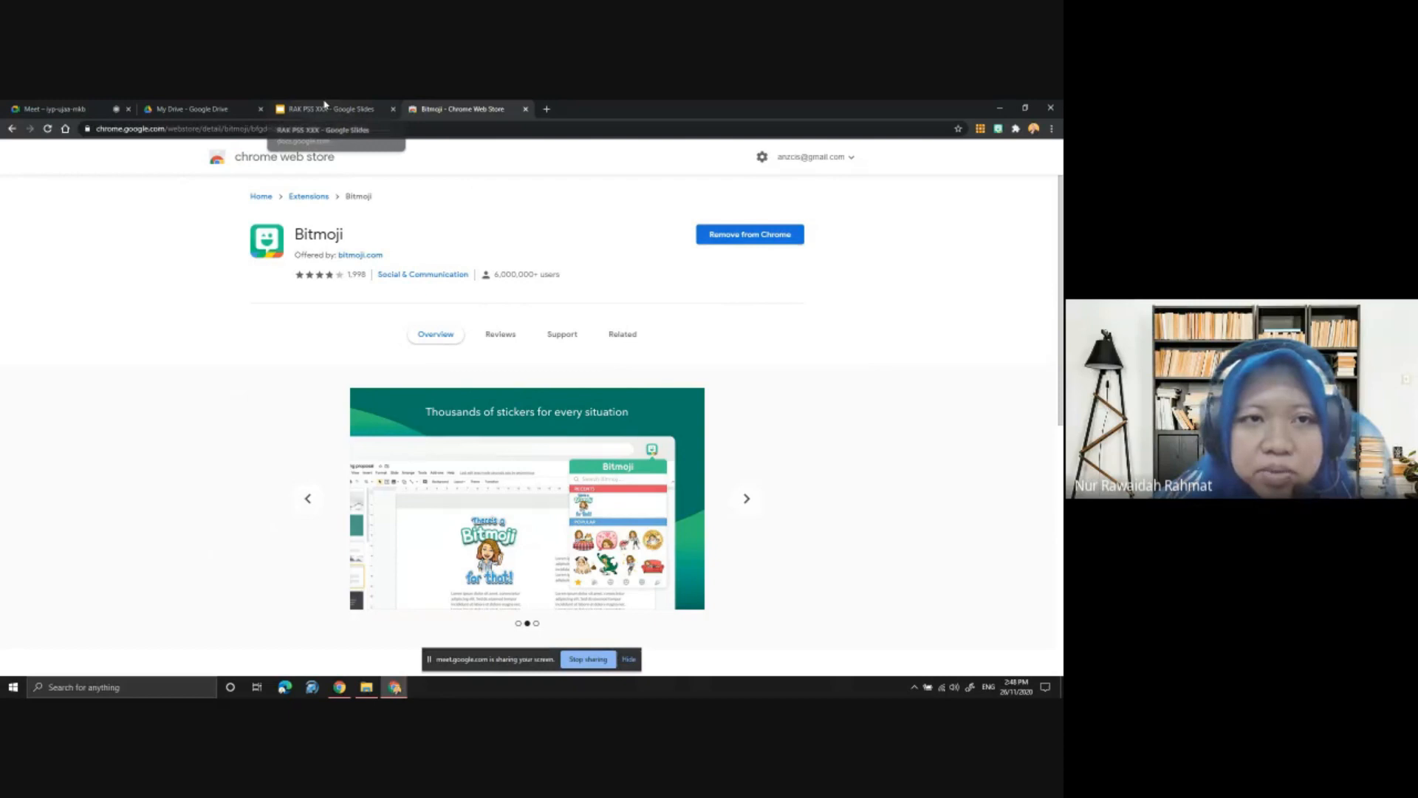
Check the Google Meet call and go back to the Bitmoji extension's page in the Chrome Web Store
click(325, 105)
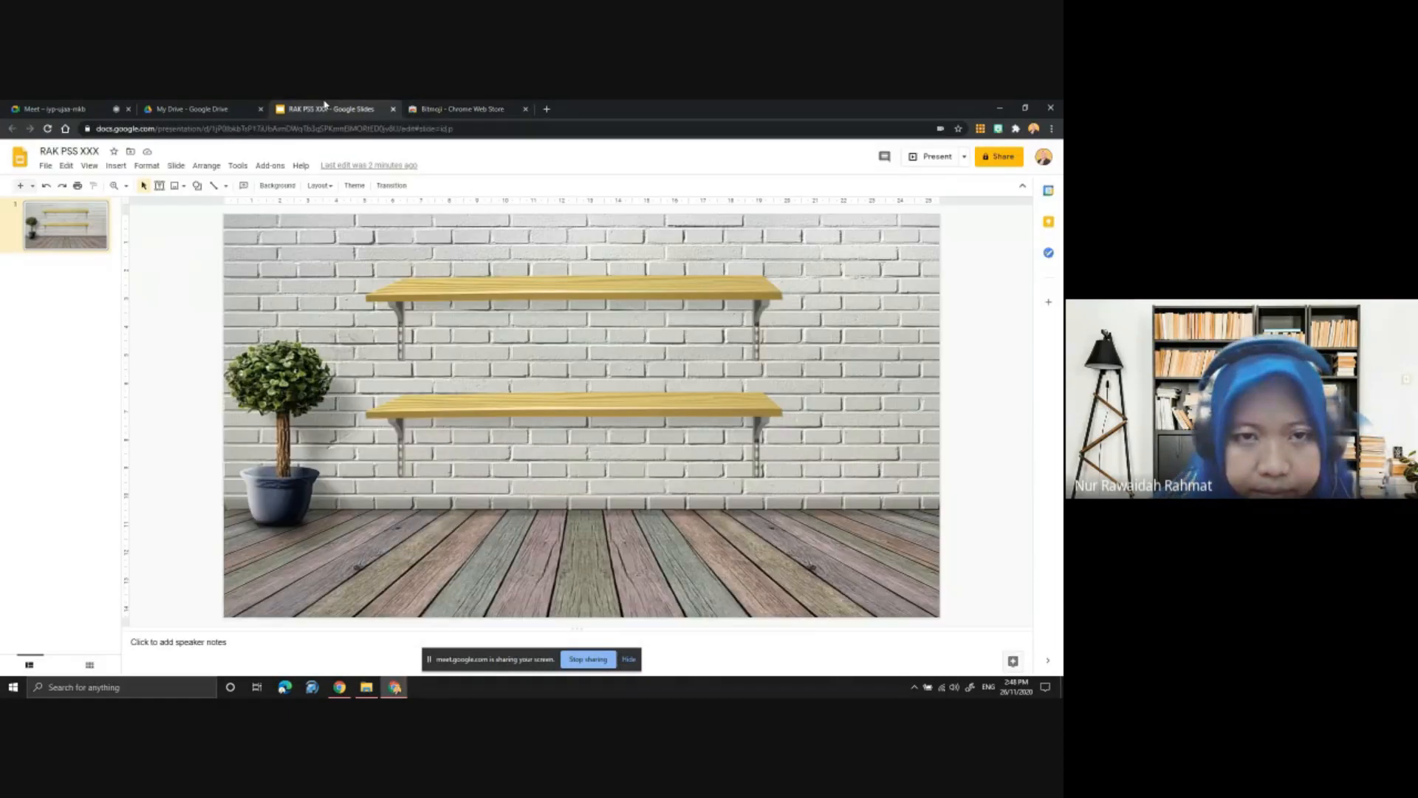
click(34, 104)
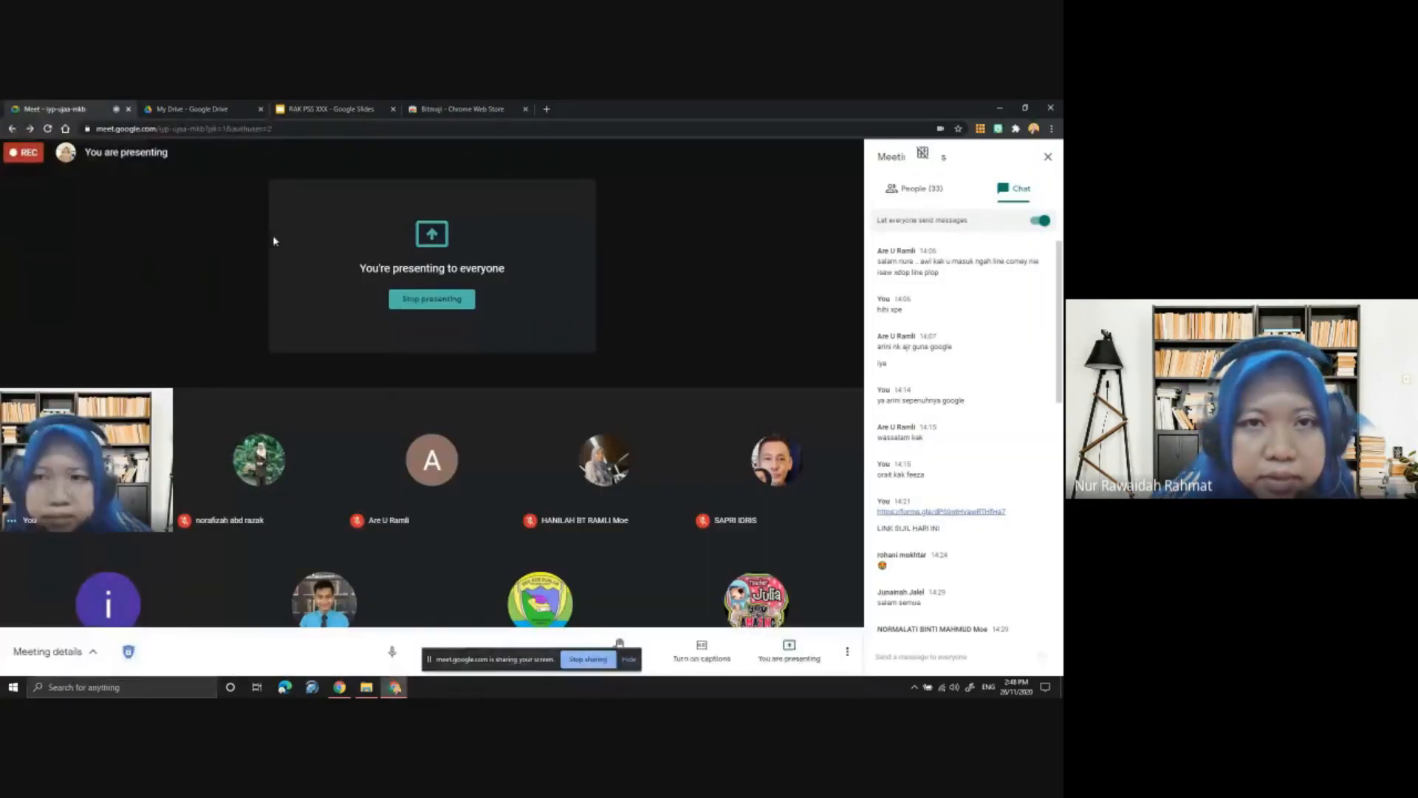
click(462, 109)
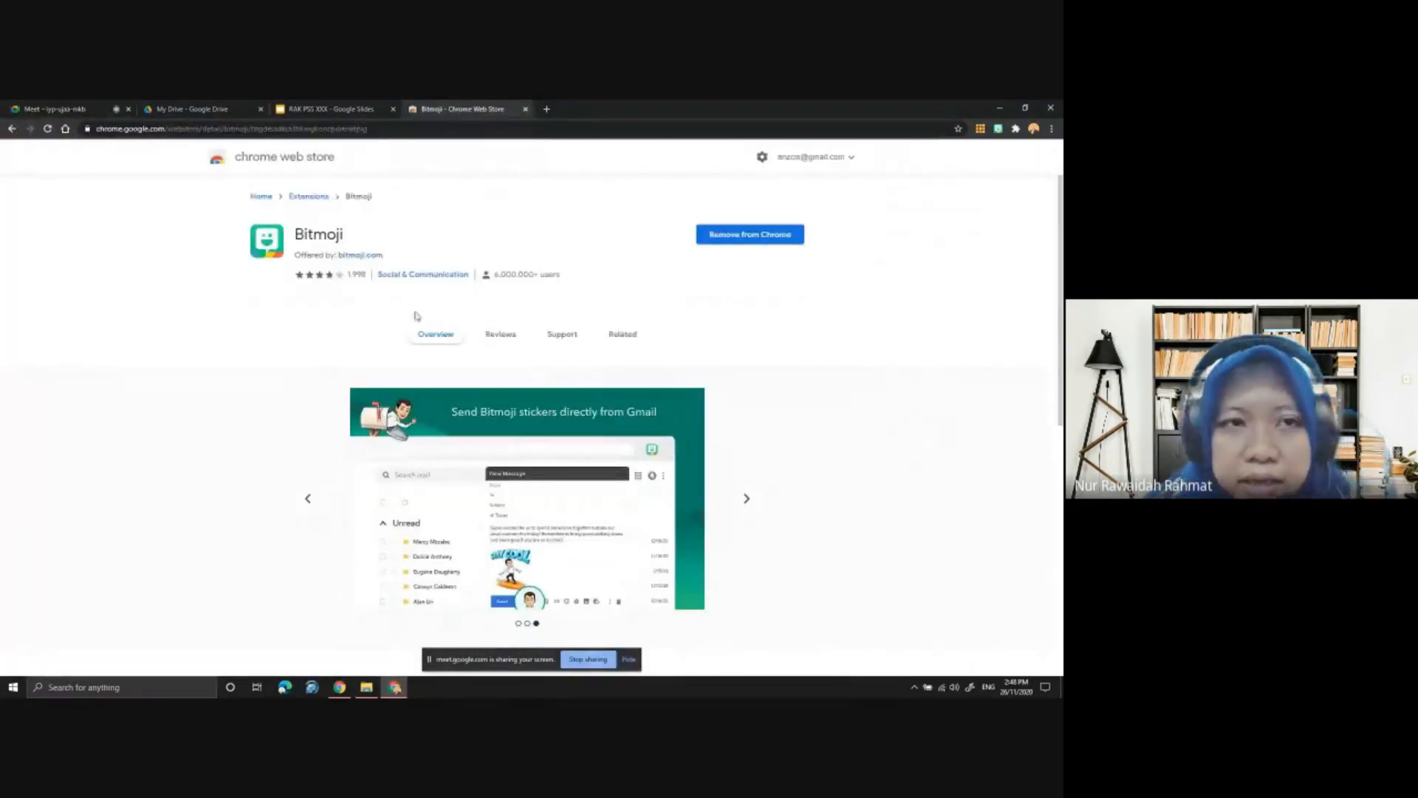
Return to the RAK PSS XXX presentation, open the Bitmoji extension and search its stickers for READ
click(319, 108)
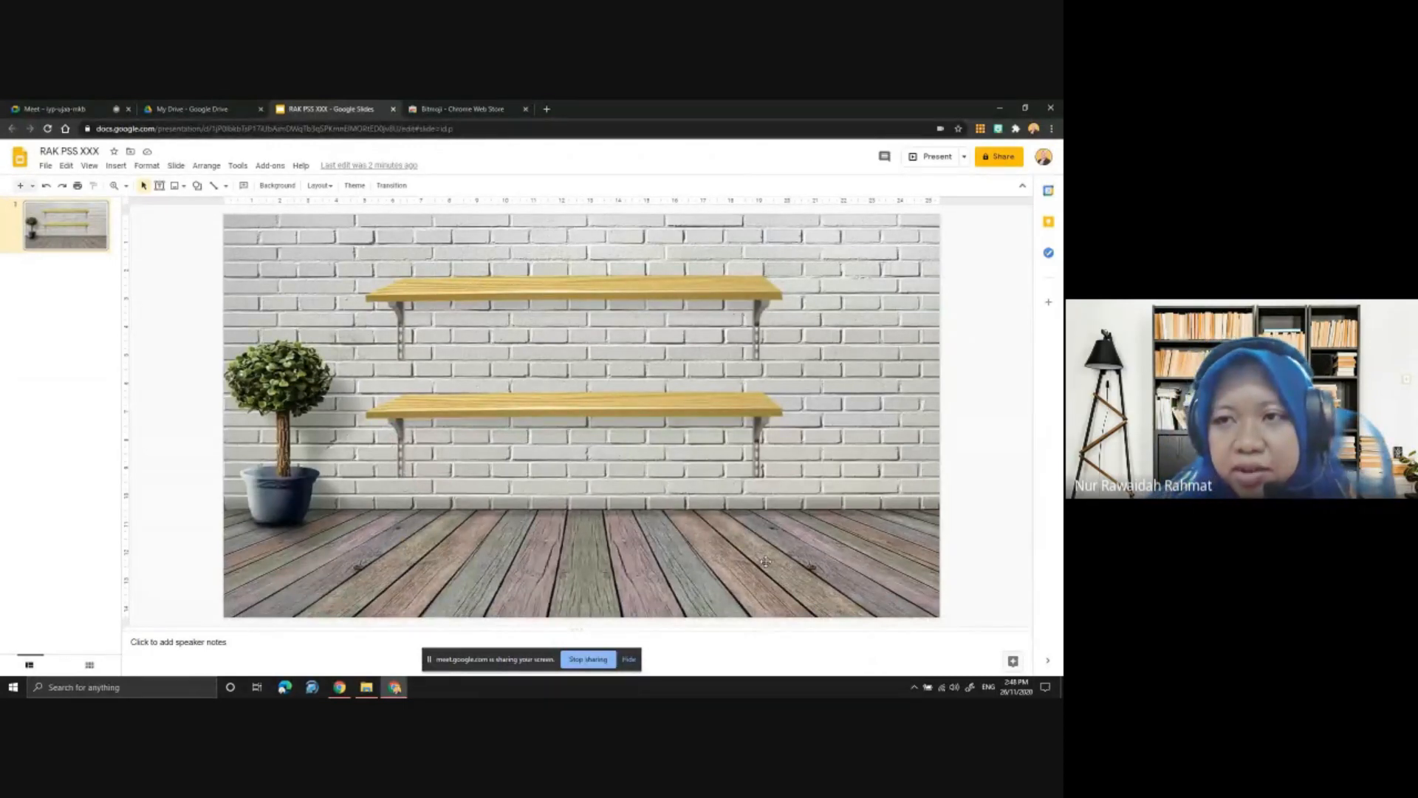
click(997, 130)
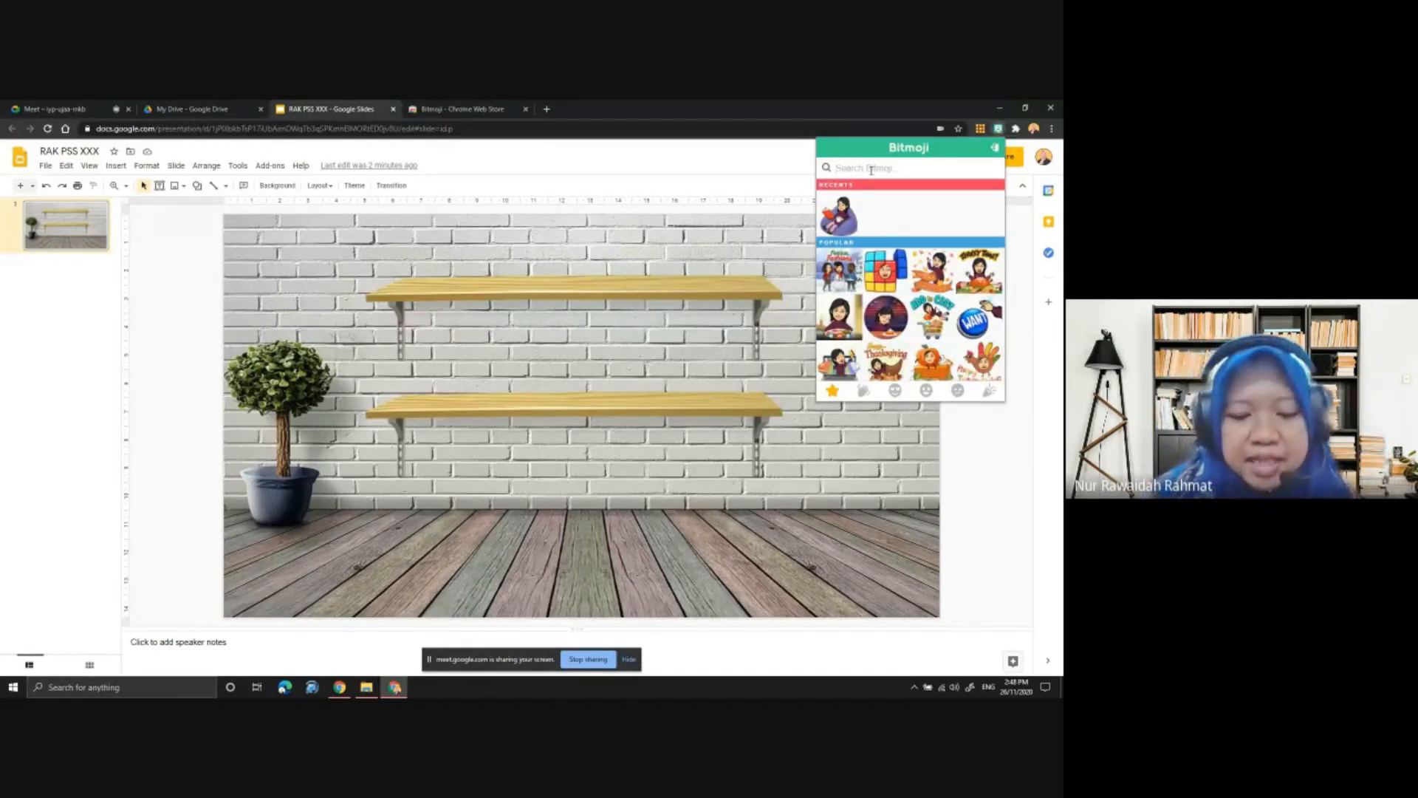
text(READ)
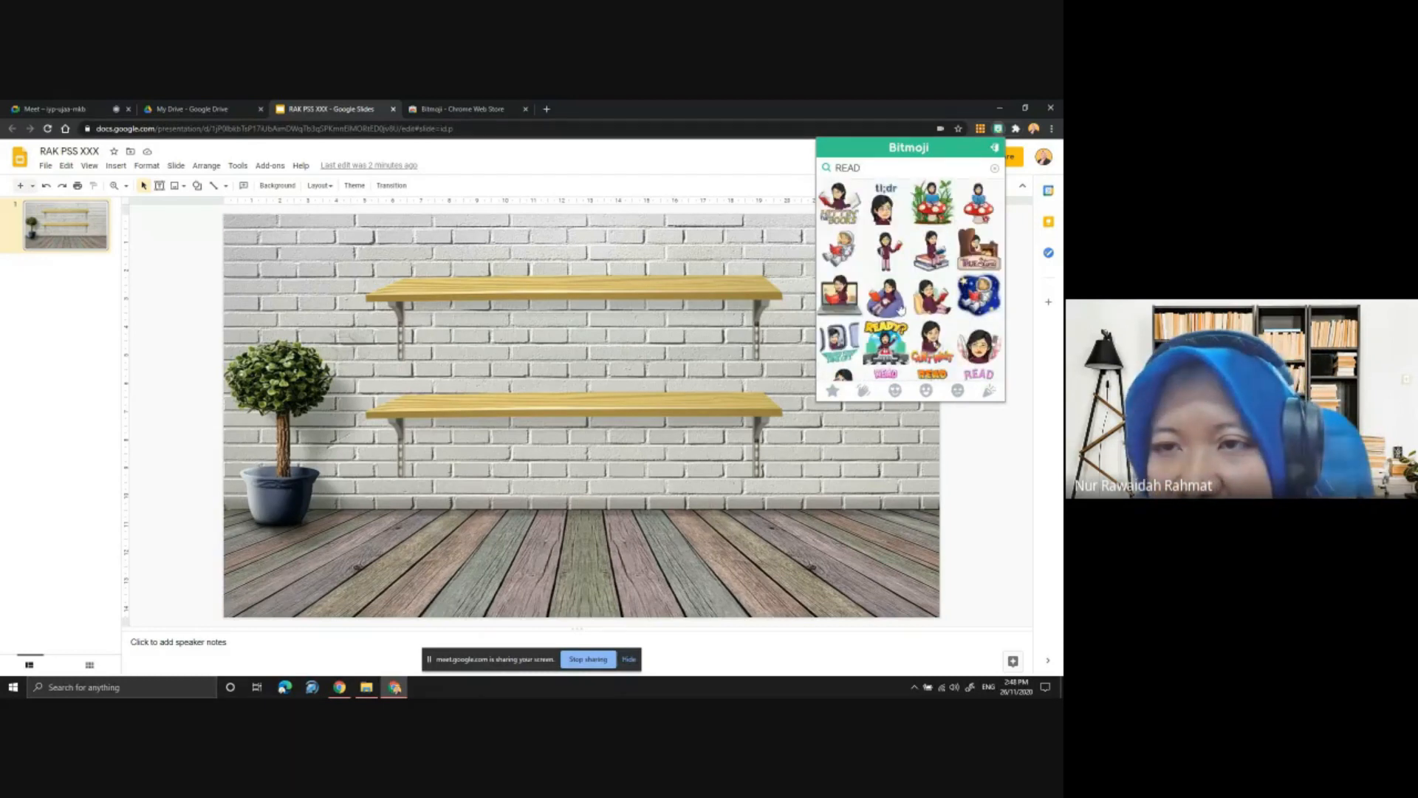
Search the Bitmoji stickers for BOOK and for LOVE
drag(877, 170, 832, 170)
text(BOOK)
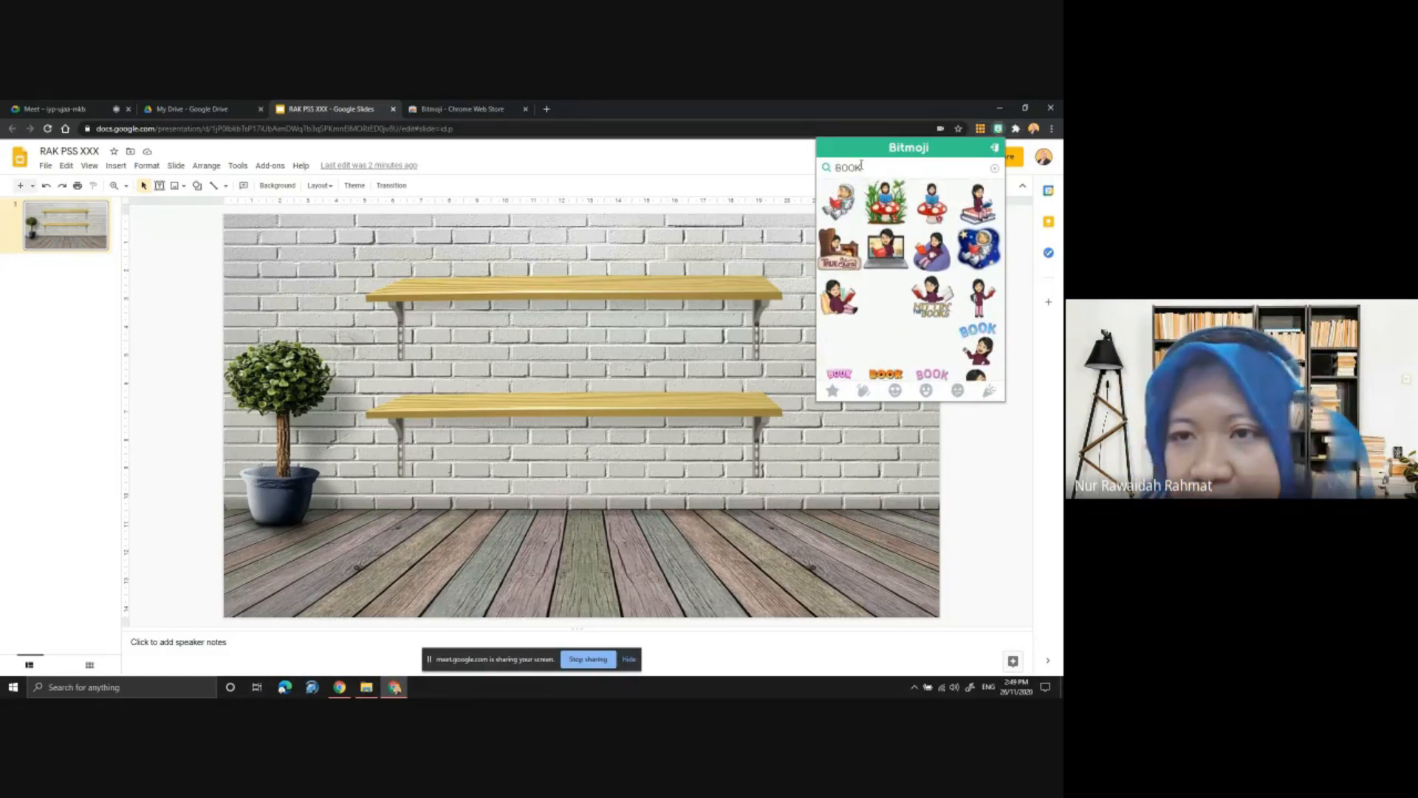
drag(866, 168, 838, 167)
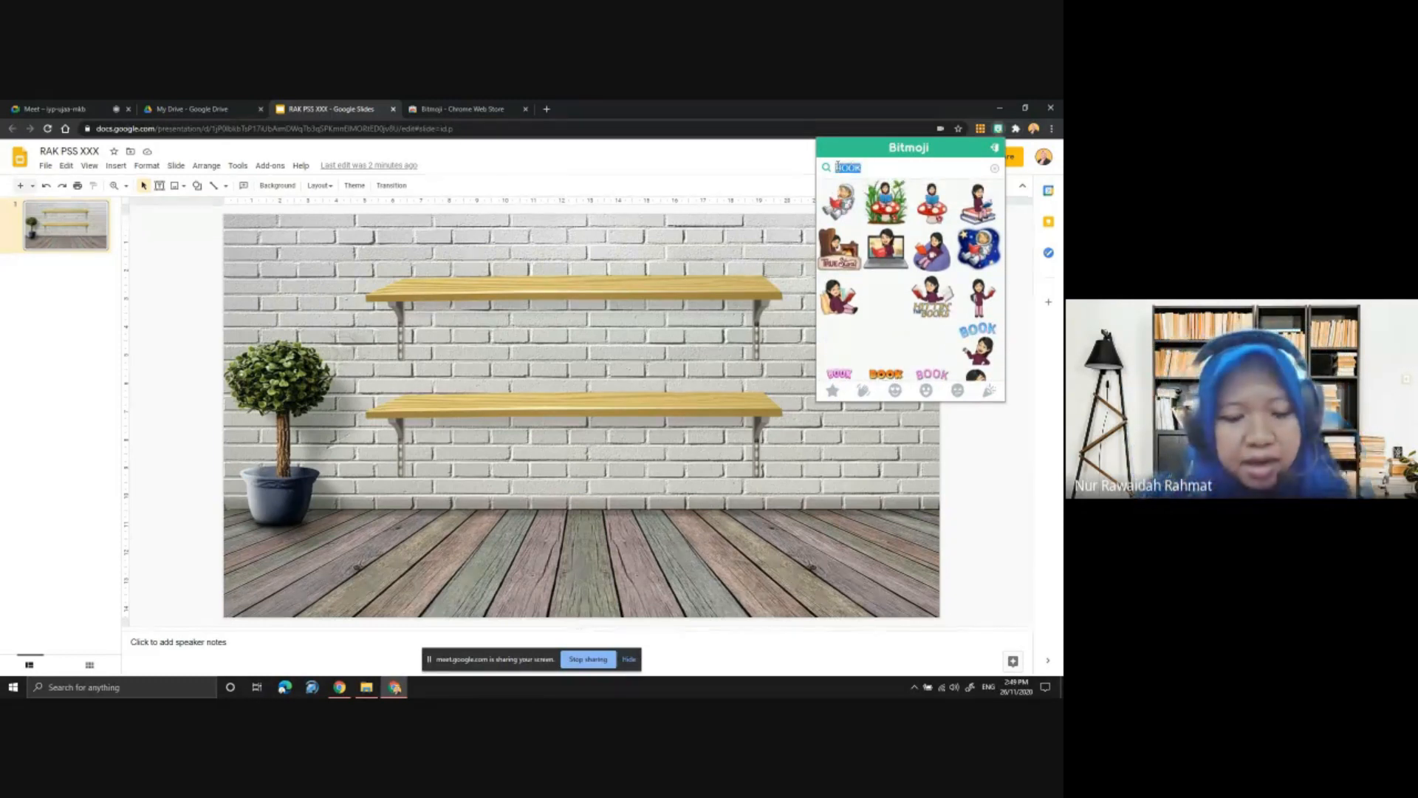
text(READ)
key(BackSpace)
key(BackSpace)
text(LOVE)
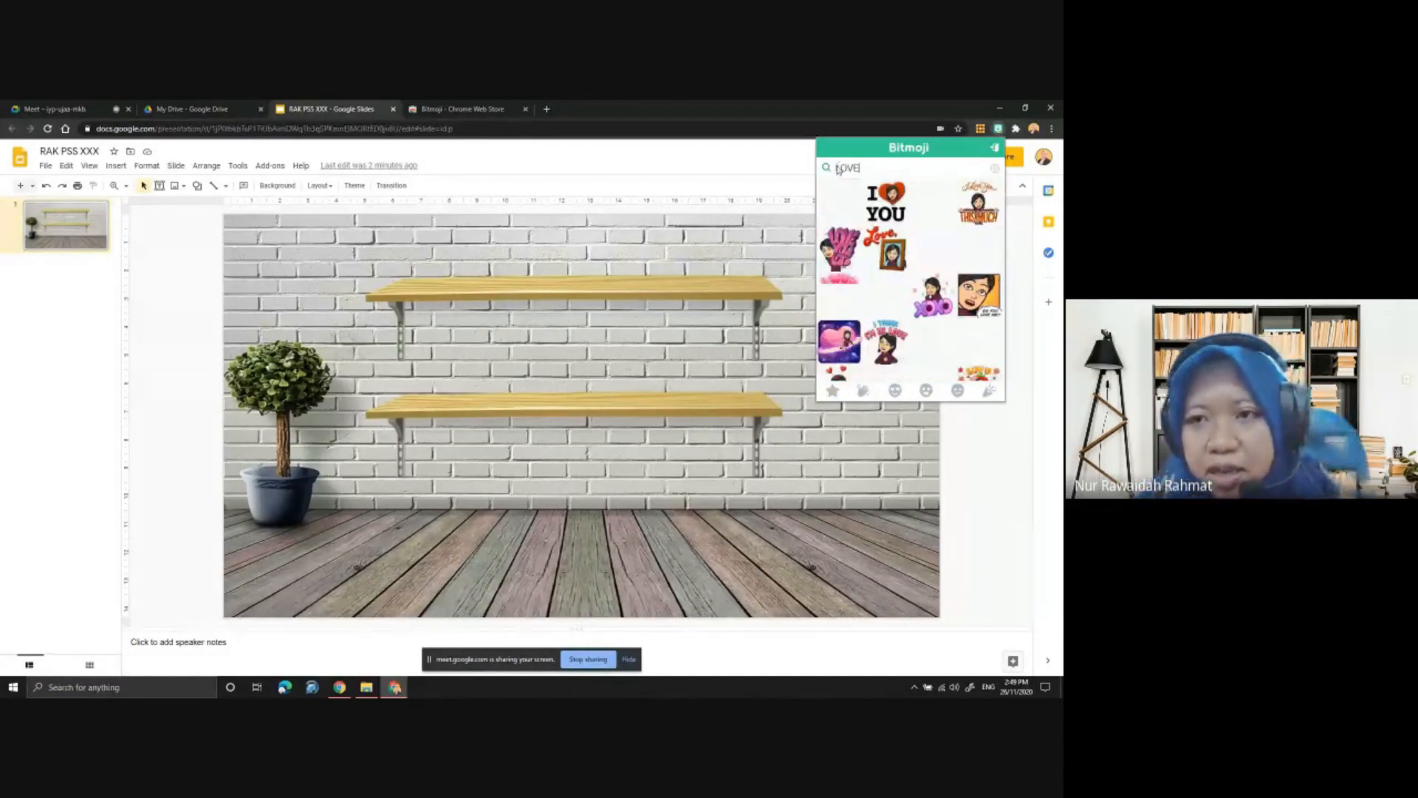
Search the Bitmoji stickers for READ again to bring back the reading avatars
drag(861, 168, 837, 164)
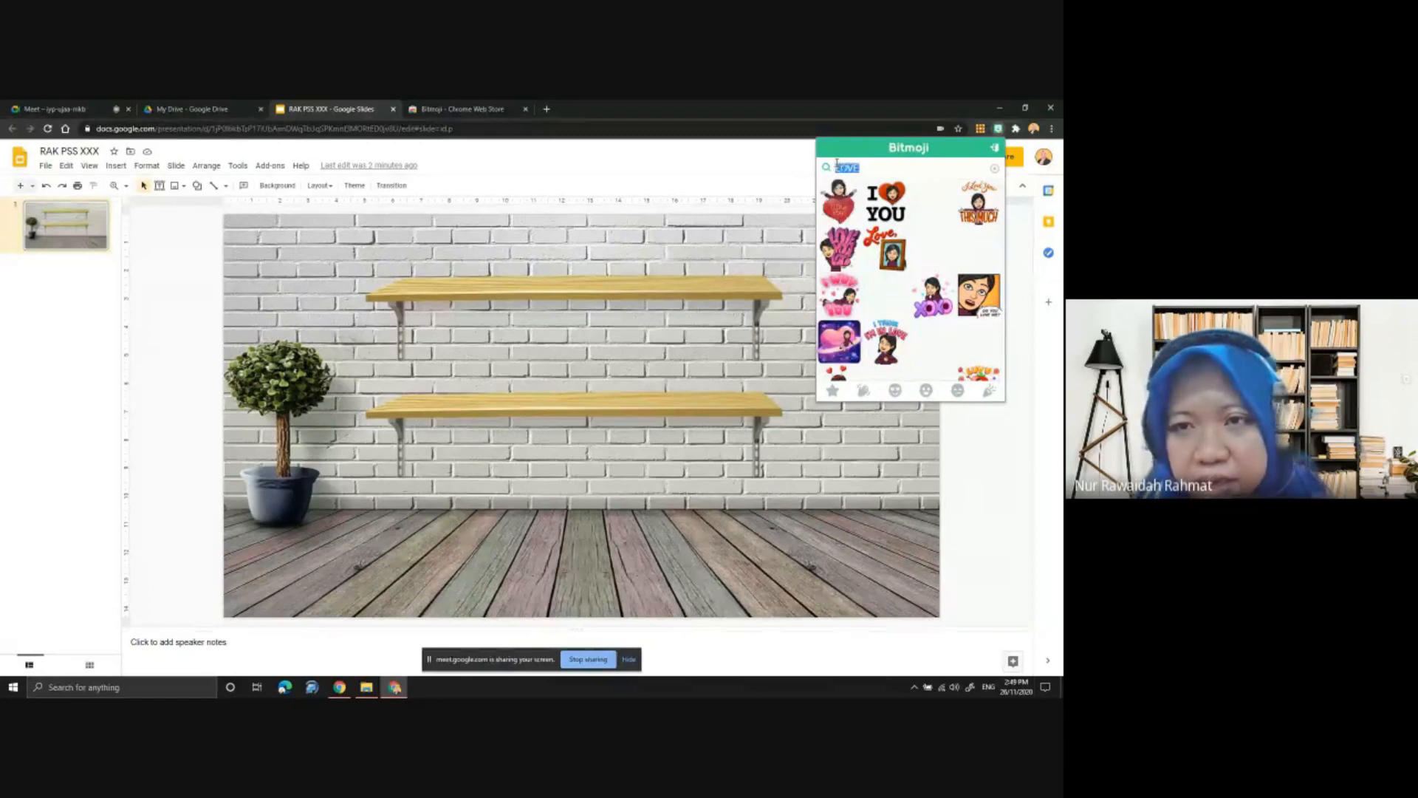
text(READ)
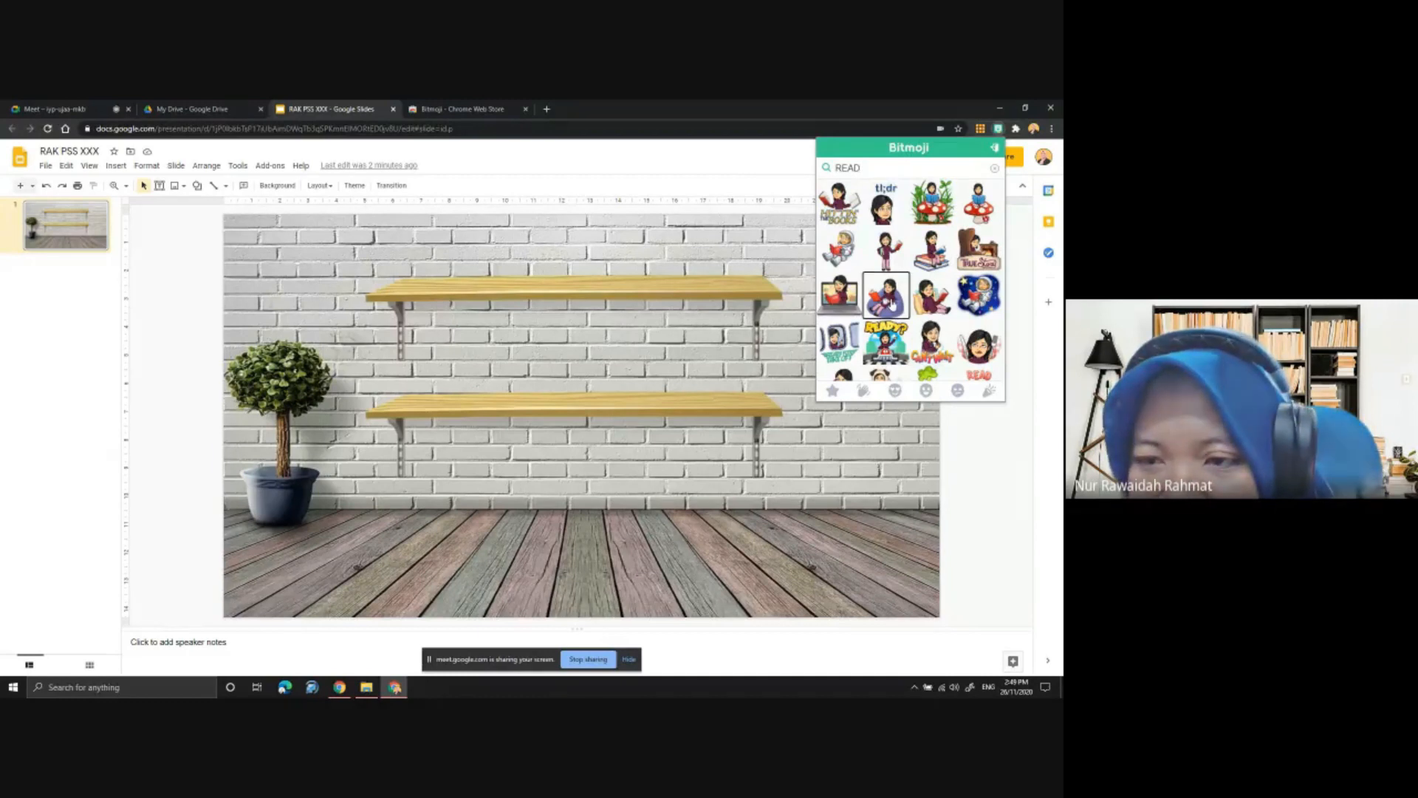
Add the Bitmoji reading on a purple beanbag to the slide, shrink it and place it on the floor in the lower-right corner
drag(891, 303, 846, 480)
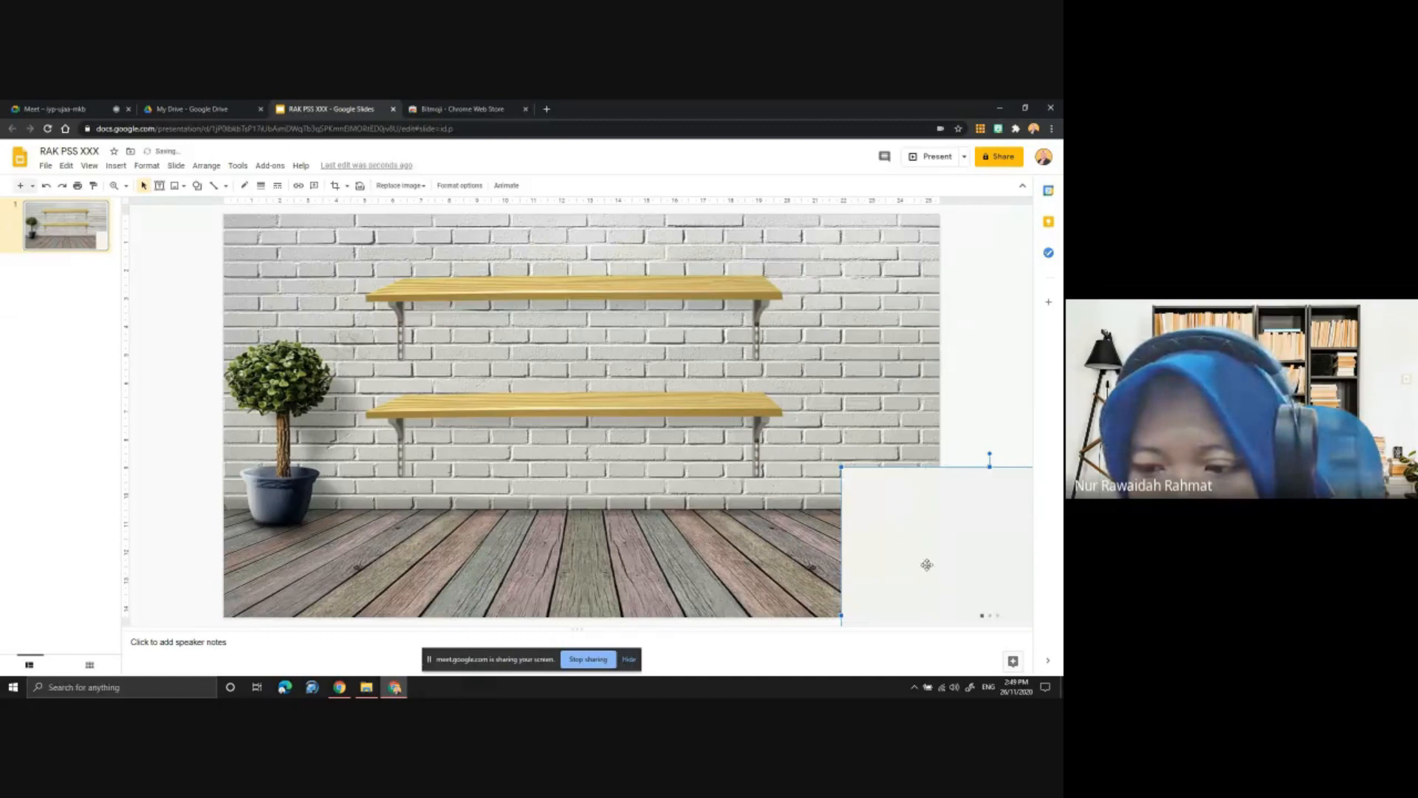
drag(983, 573, 803, 489)
drag(664, 383, 714, 362)
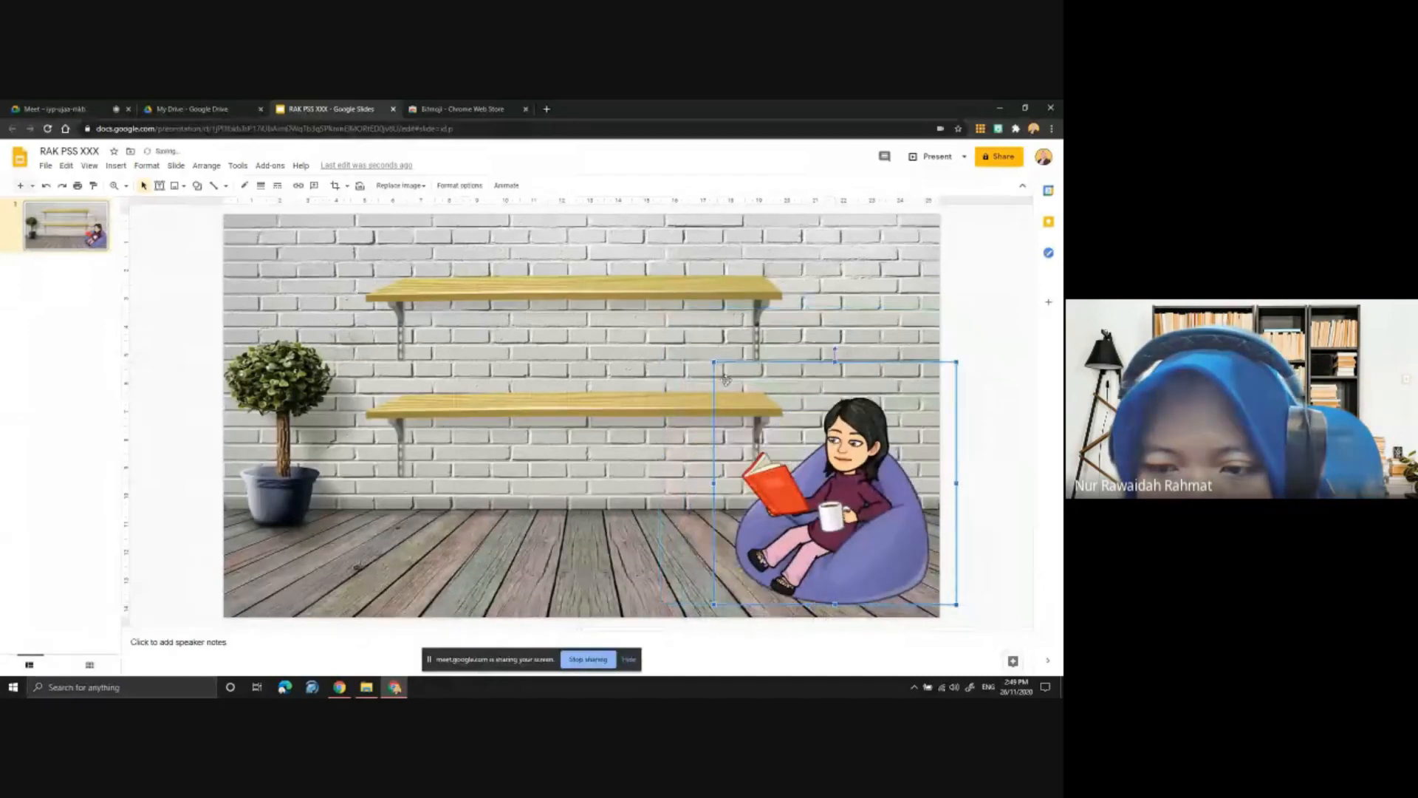
drag(788, 475, 797, 491)
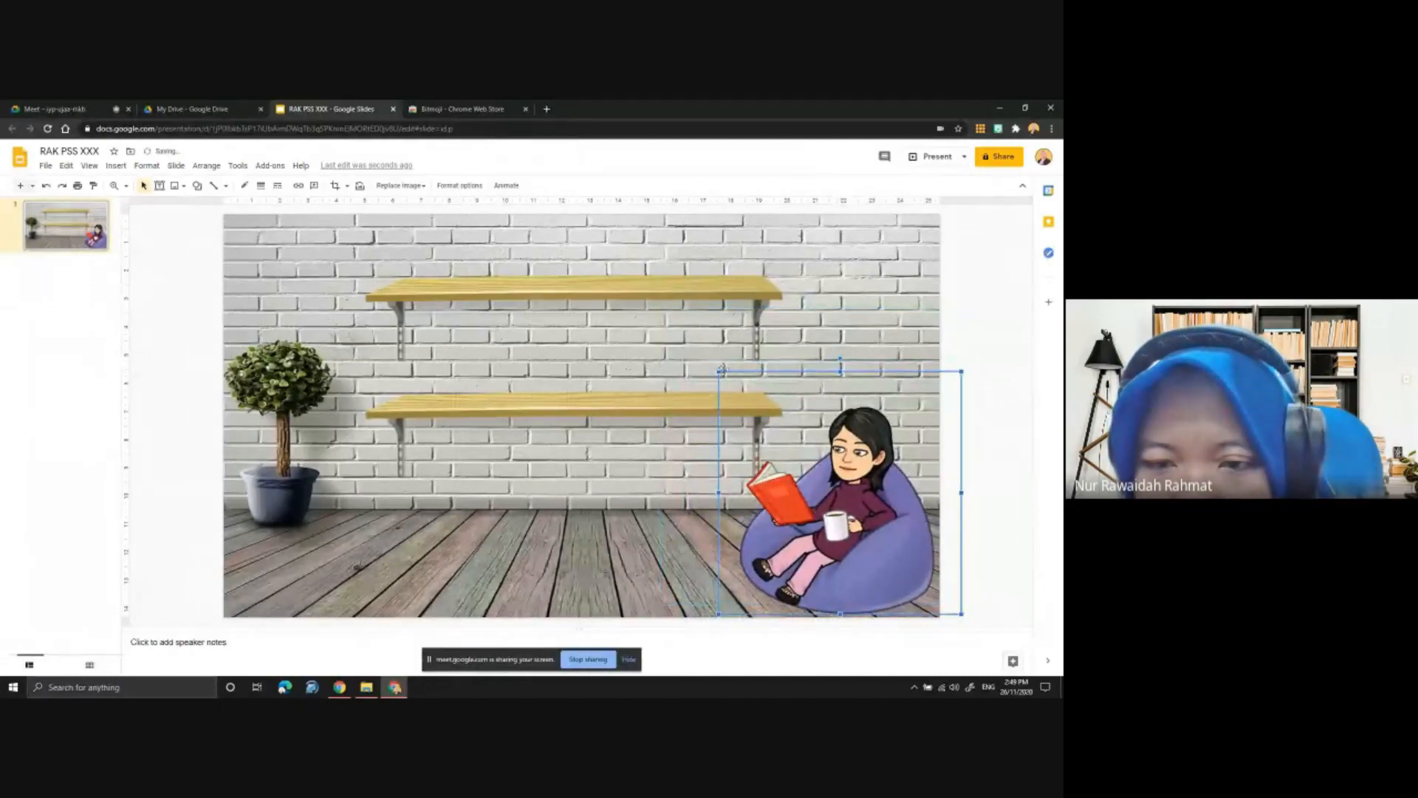
drag(742, 401, 764, 423)
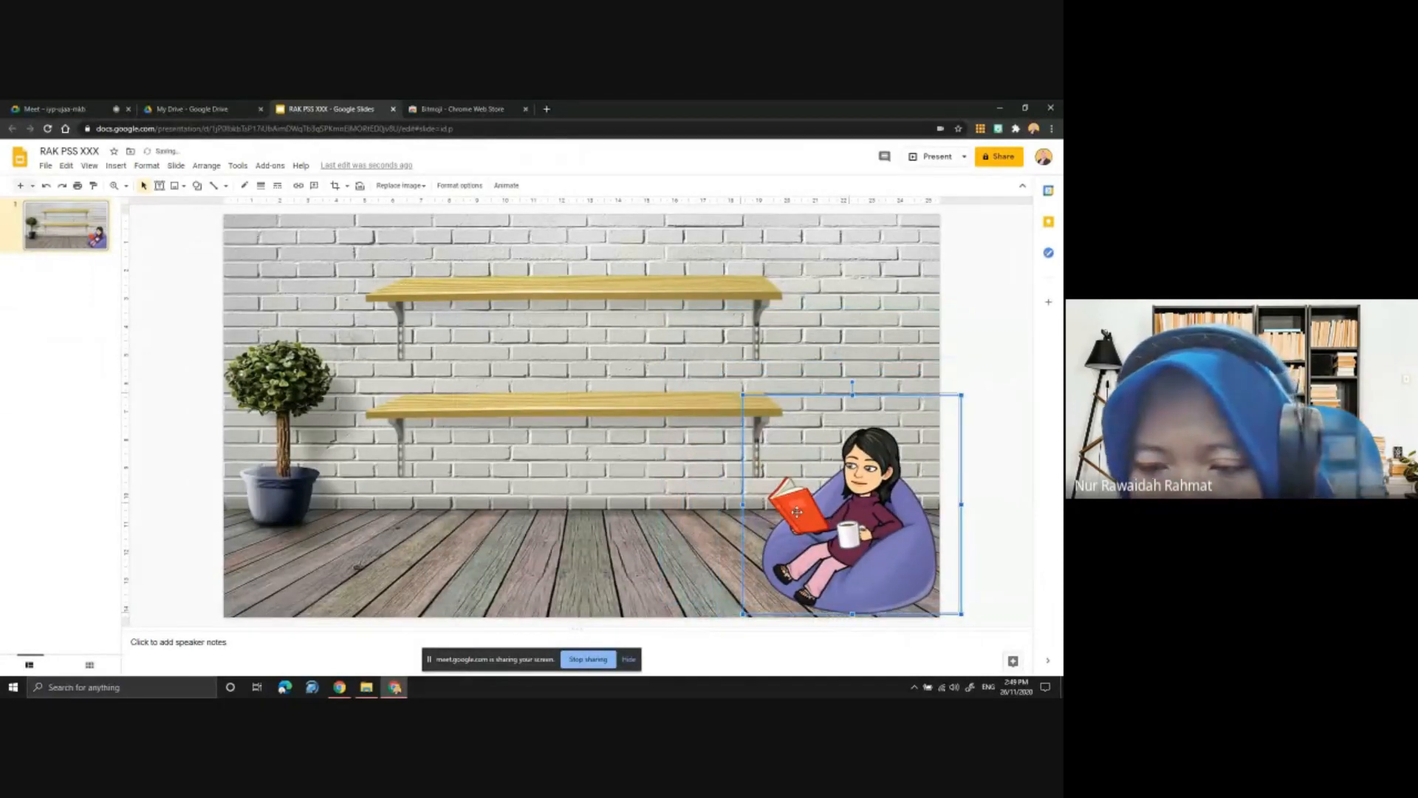
Fine-tune the position of the reading avatar in the slide's lower-right corner
click(947, 405)
click(821, 531)
click(984, 519)
drag(872, 532, 872, 538)
click(982, 444)
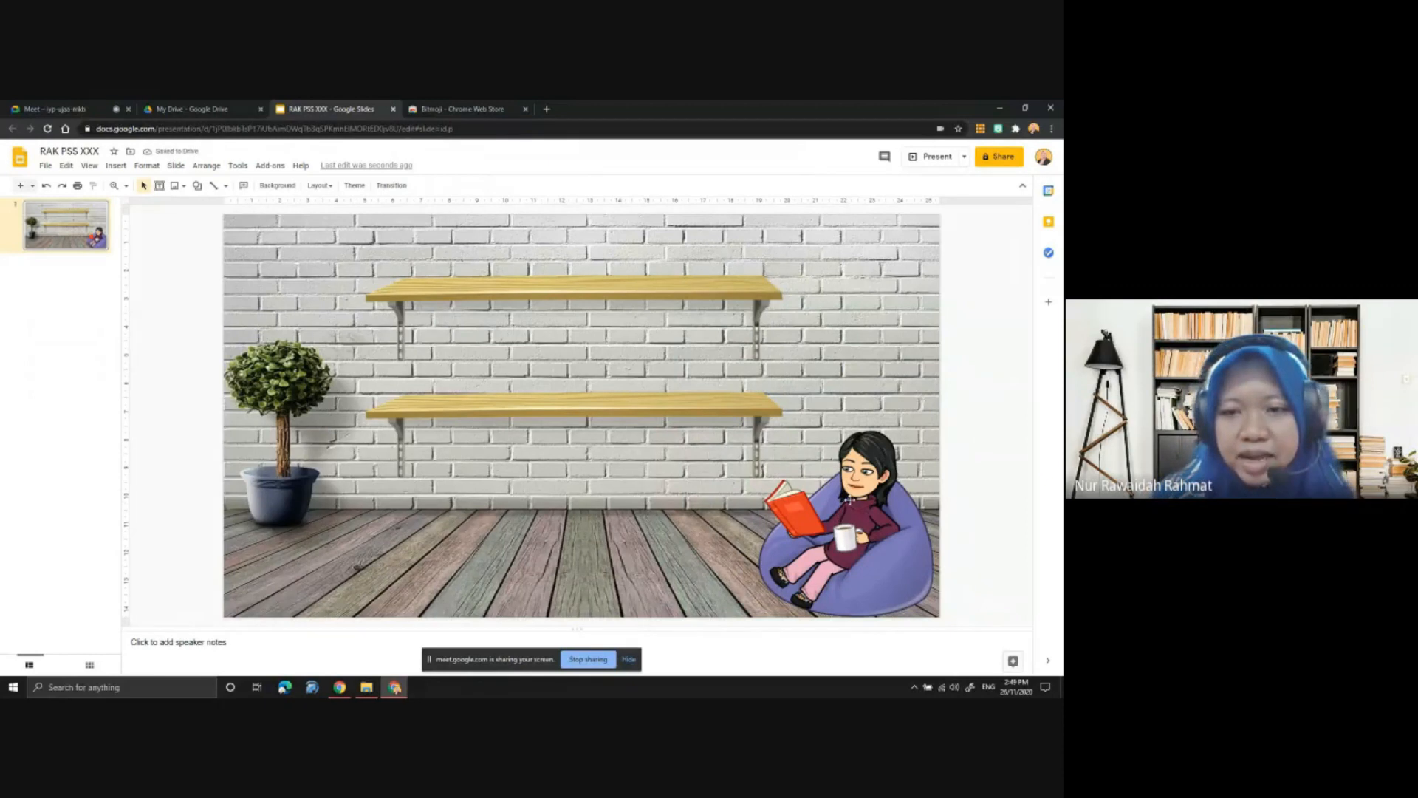
Shift both wooden shelves left toward the potted plant, keeping them vertically aligned with each other
drag(498, 296, 488, 297)
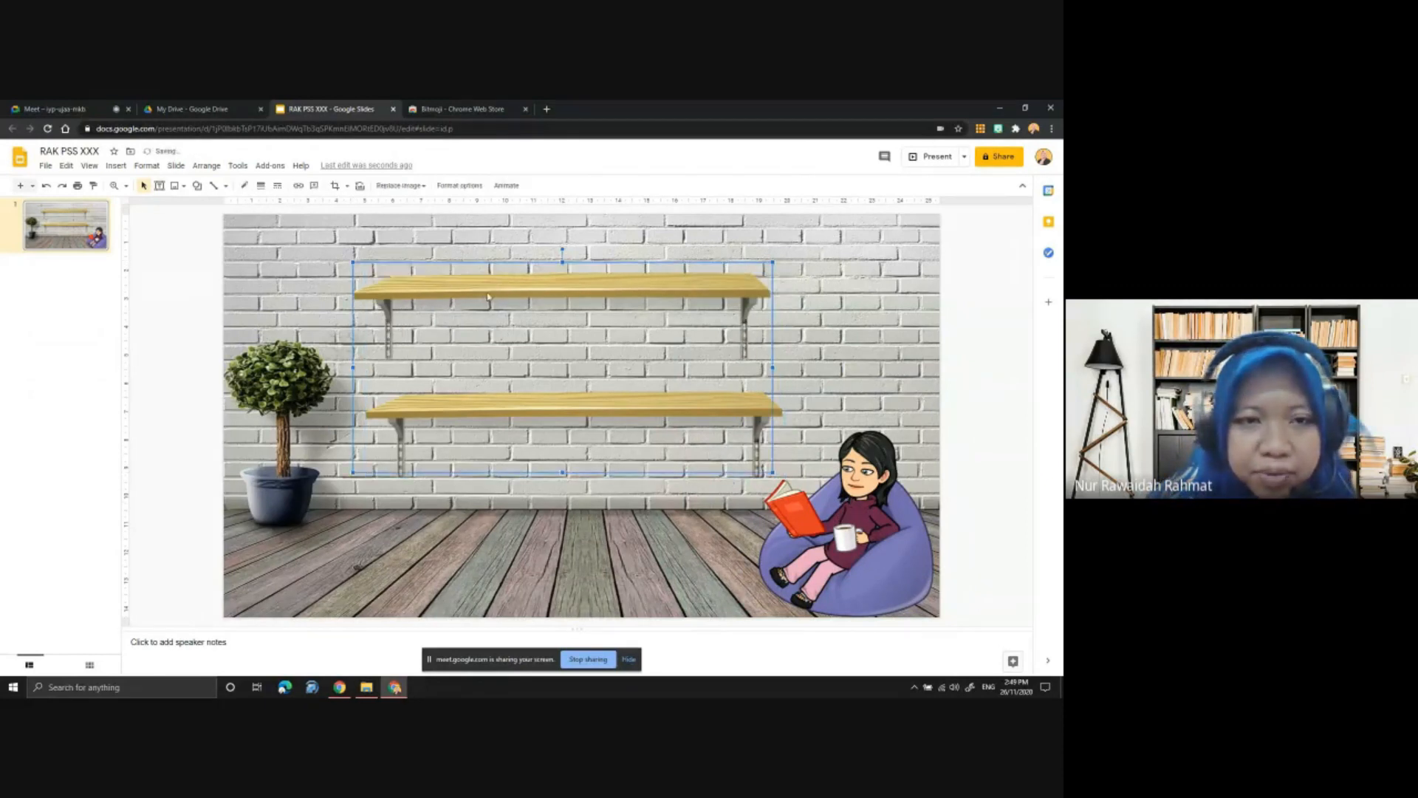
drag(493, 409, 480, 410)
click(469, 293)
drag(469, 293, 461, 293)
click(463, 412)
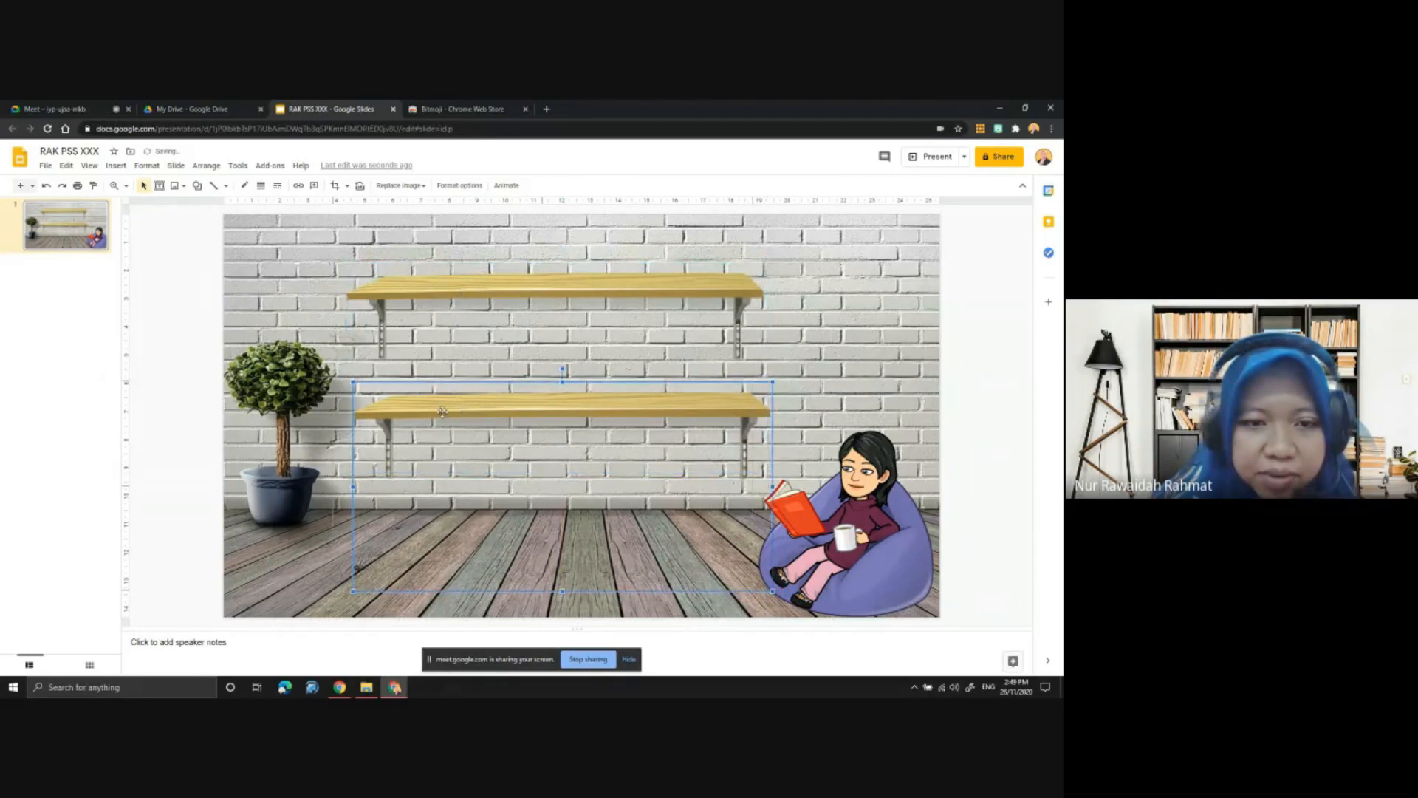
drag(443, 412, 424, 411)
click(445, 297)
drag(446, 296, 433, 298)
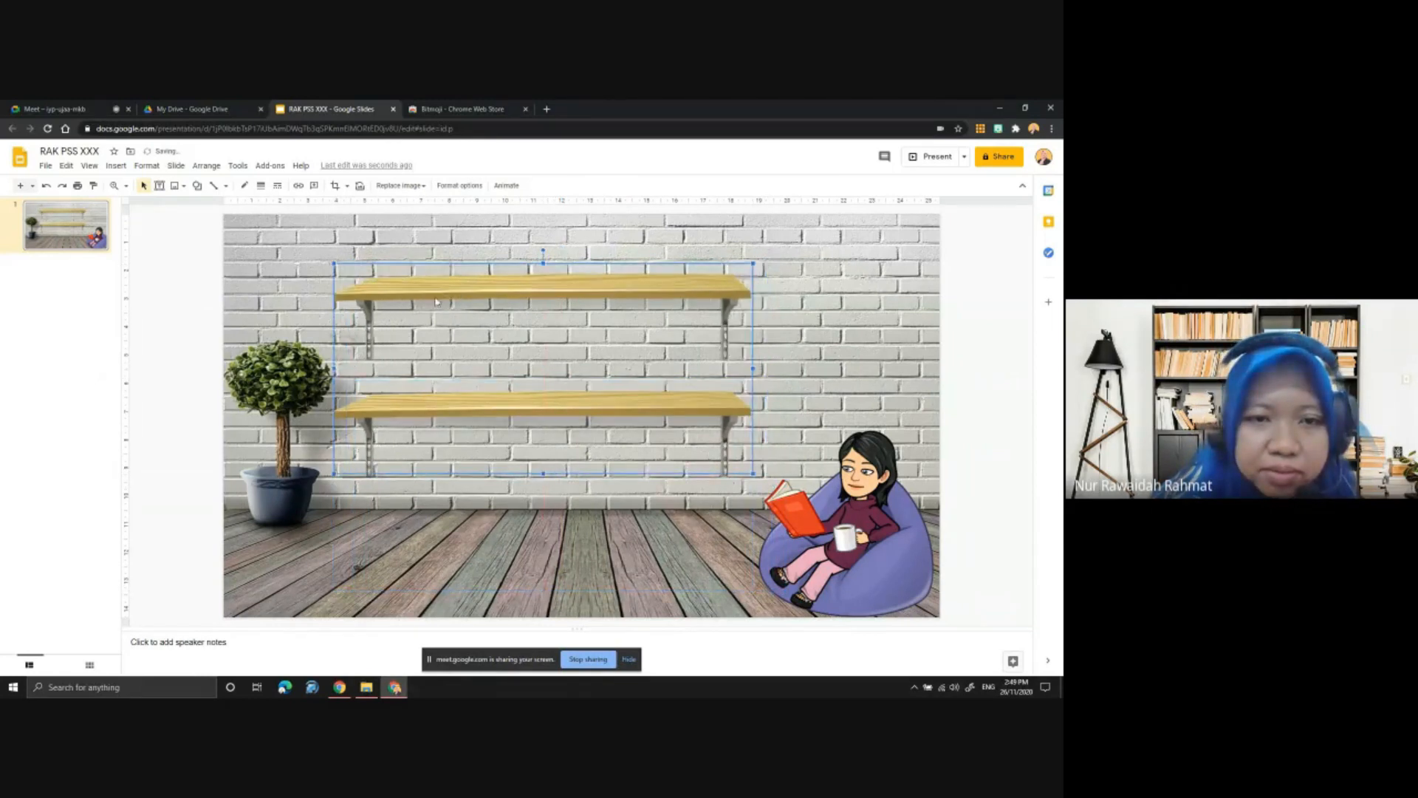
Nudge the reading avatar slightly up and to the left on the wooden floor
click(288, 397)
click(885, 557)
click(1009, 487)
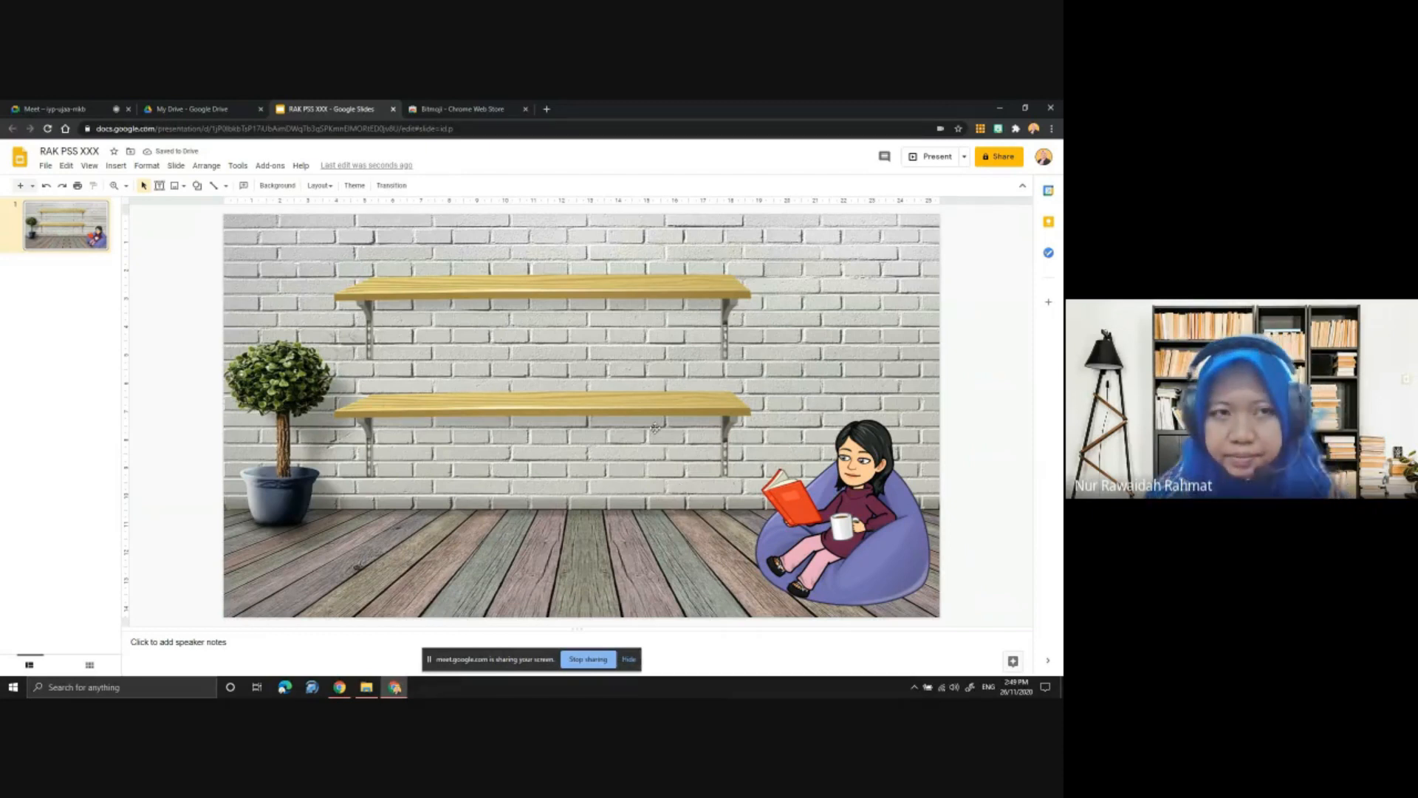
Admit the waiting participant to the Google Meet call and return to the RAK PSS XXX presentation
click(35, 104)
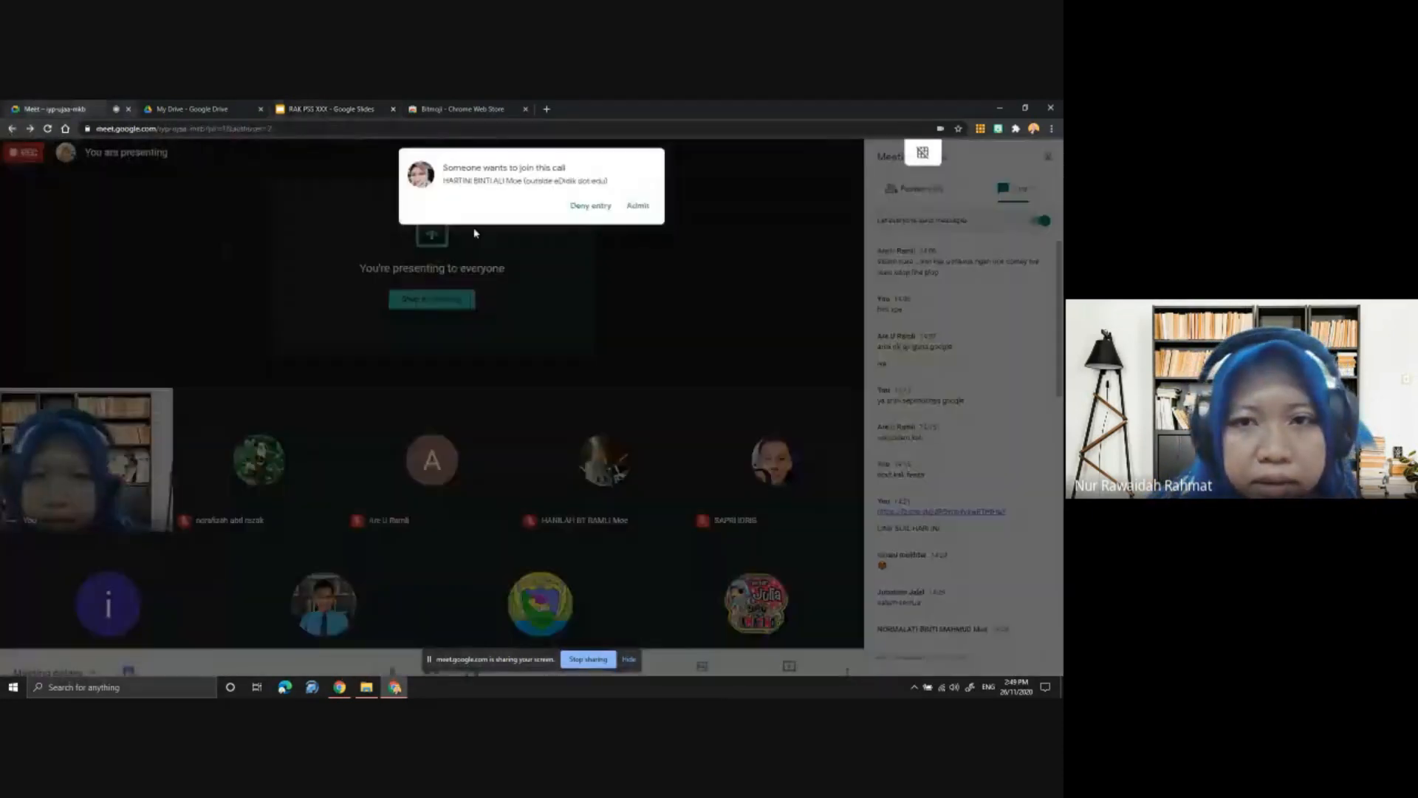
click(633, 208)
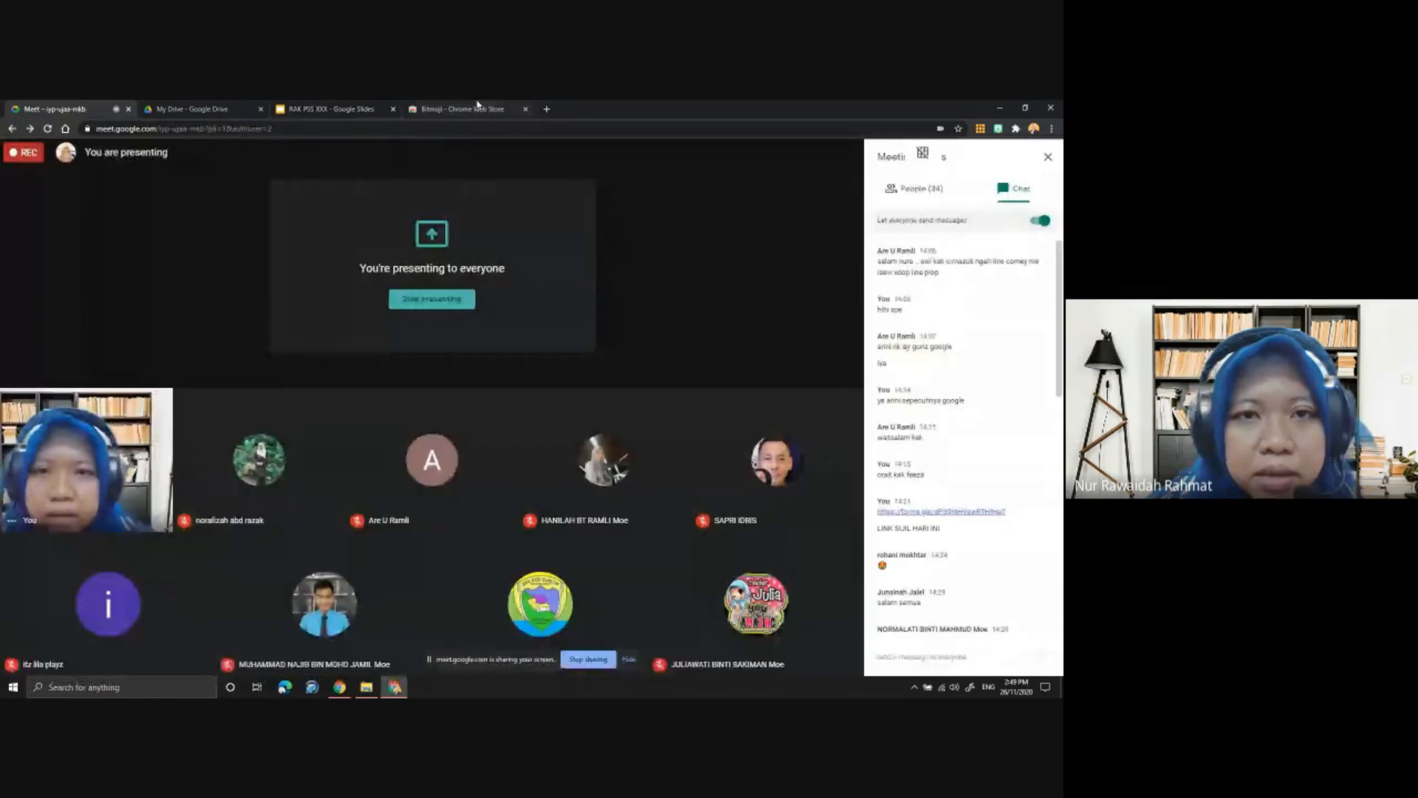
click(459, 108)
click(349, 106)
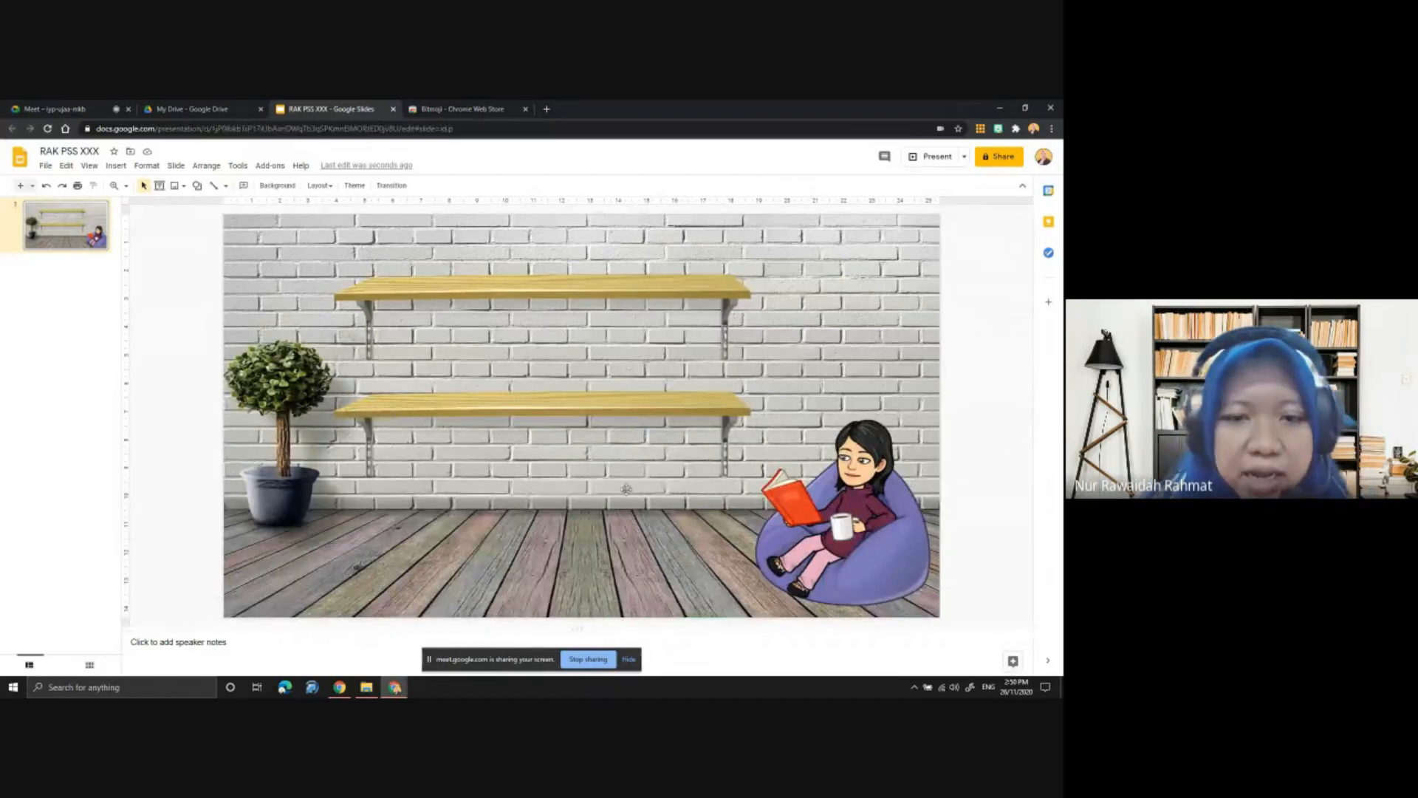
Lower both wooden shelves slightly on the brick wall to leave more space above the upper shelf
drag(557, 411, 557, 418)
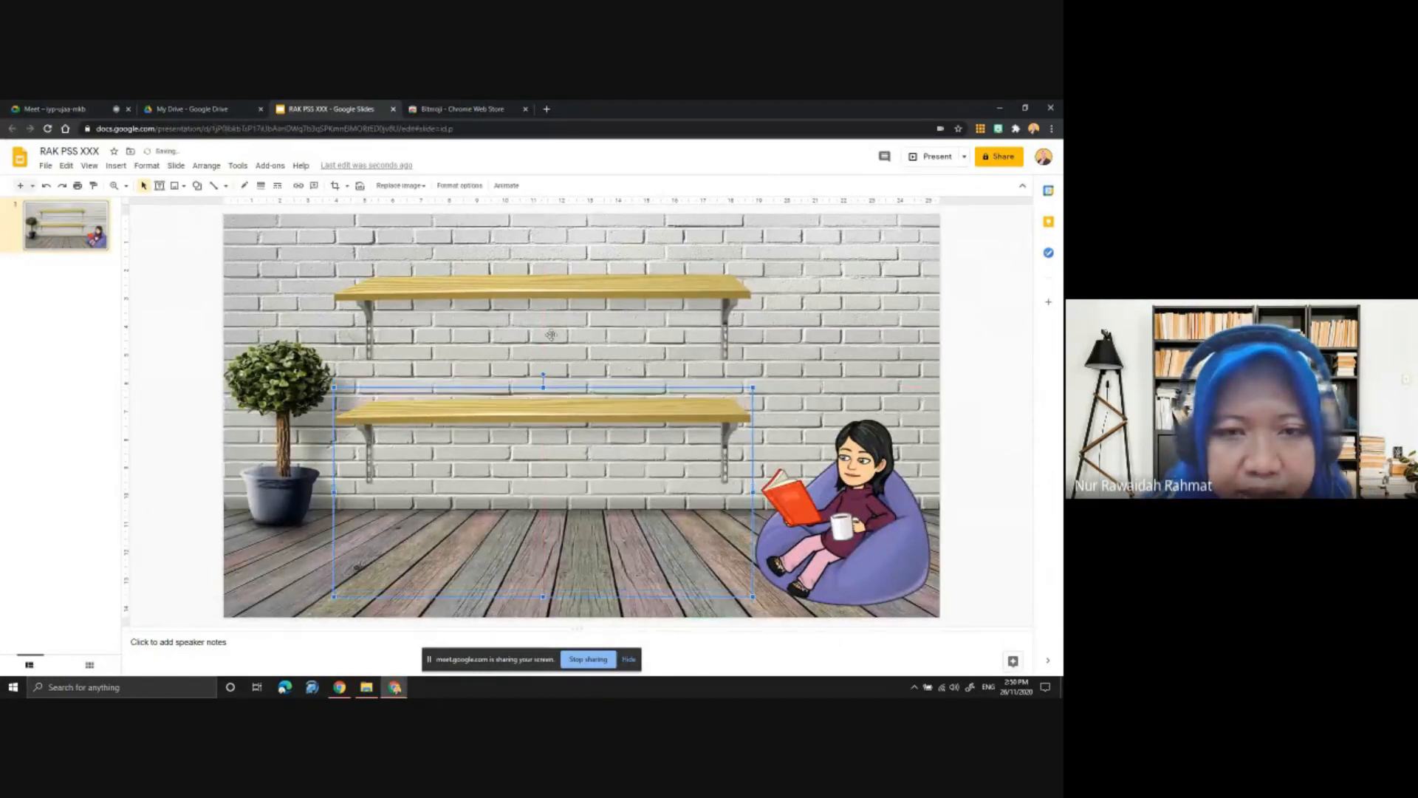
drag(552, 299, 552, 312)
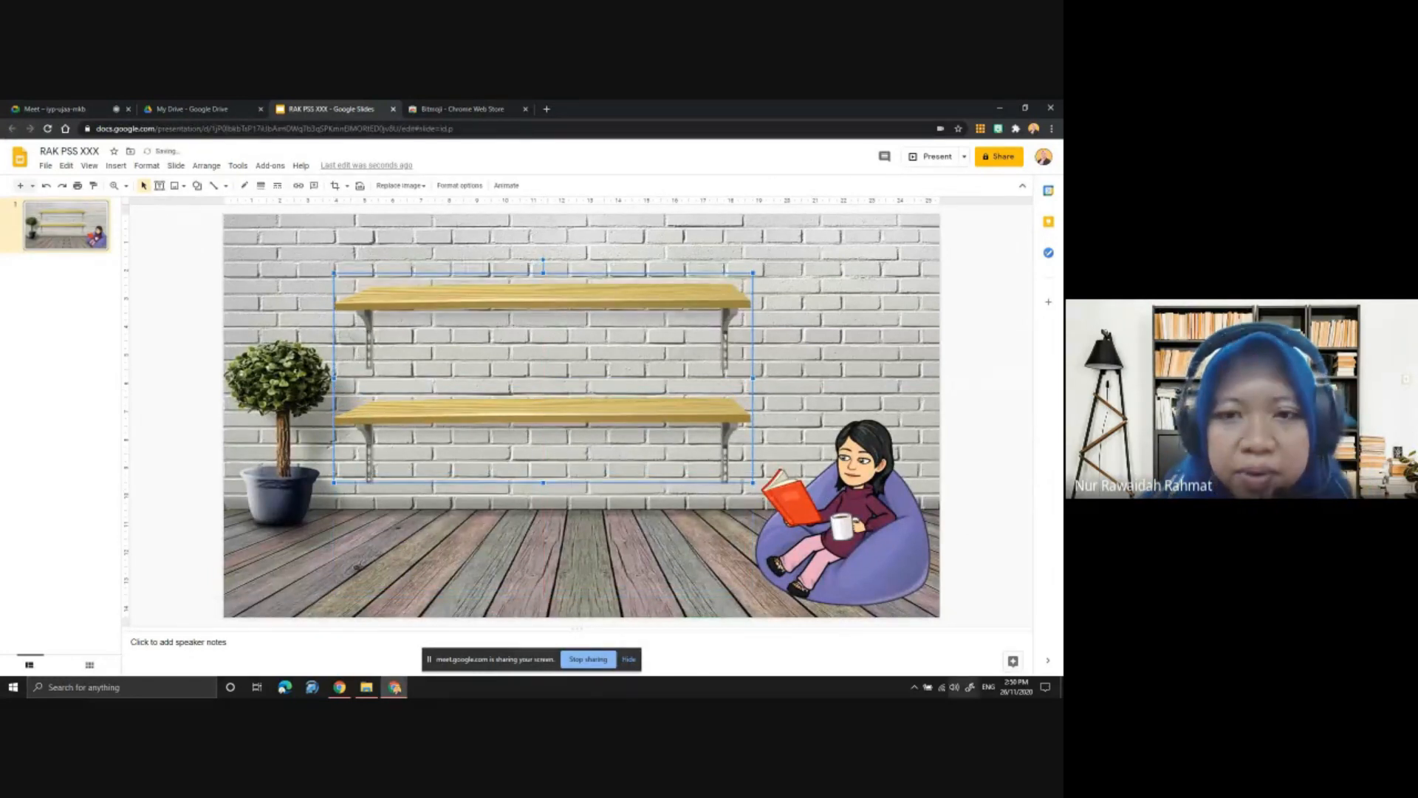
click(309, 238)
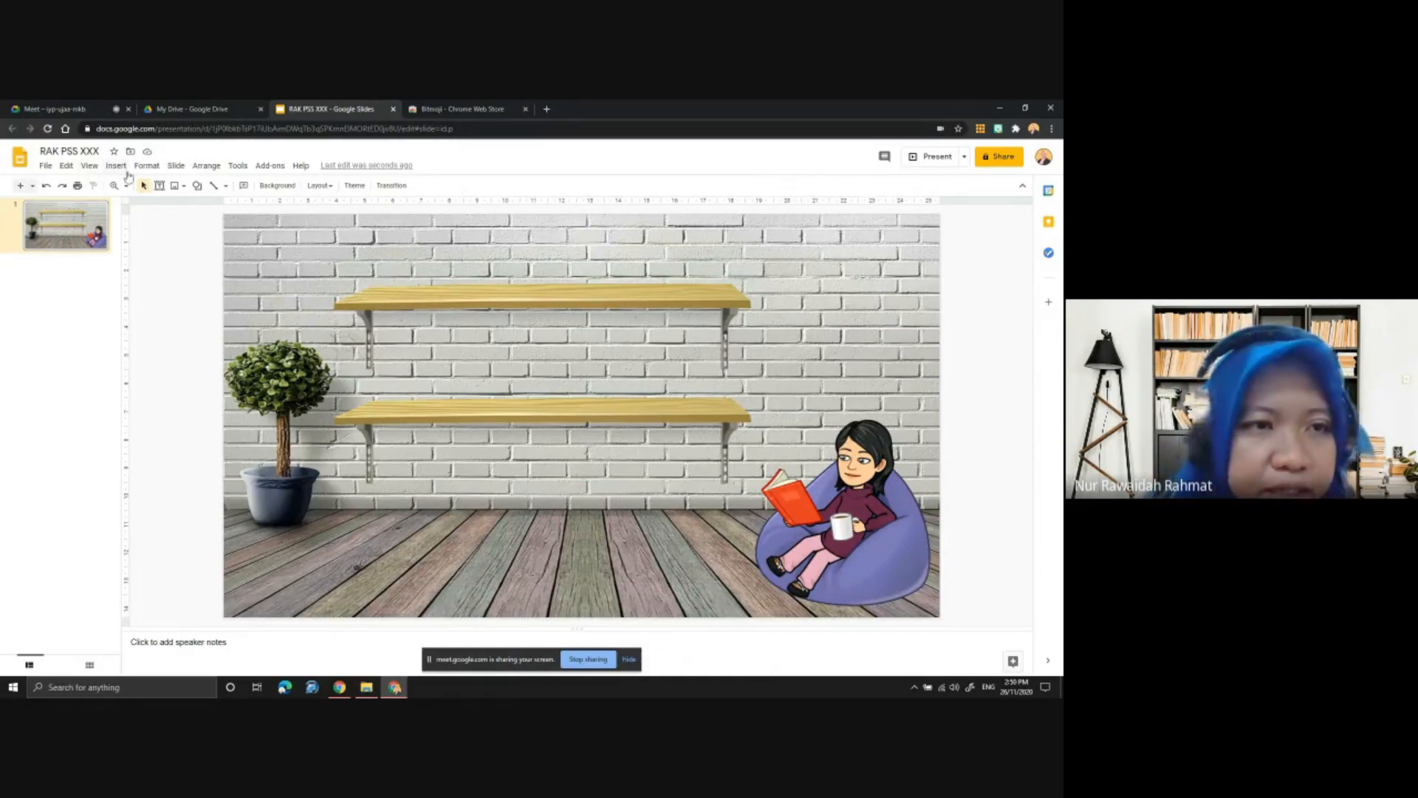
Draw a text box about 10 cm wide on the brick wall just above the upper shelf
click(159, 189)
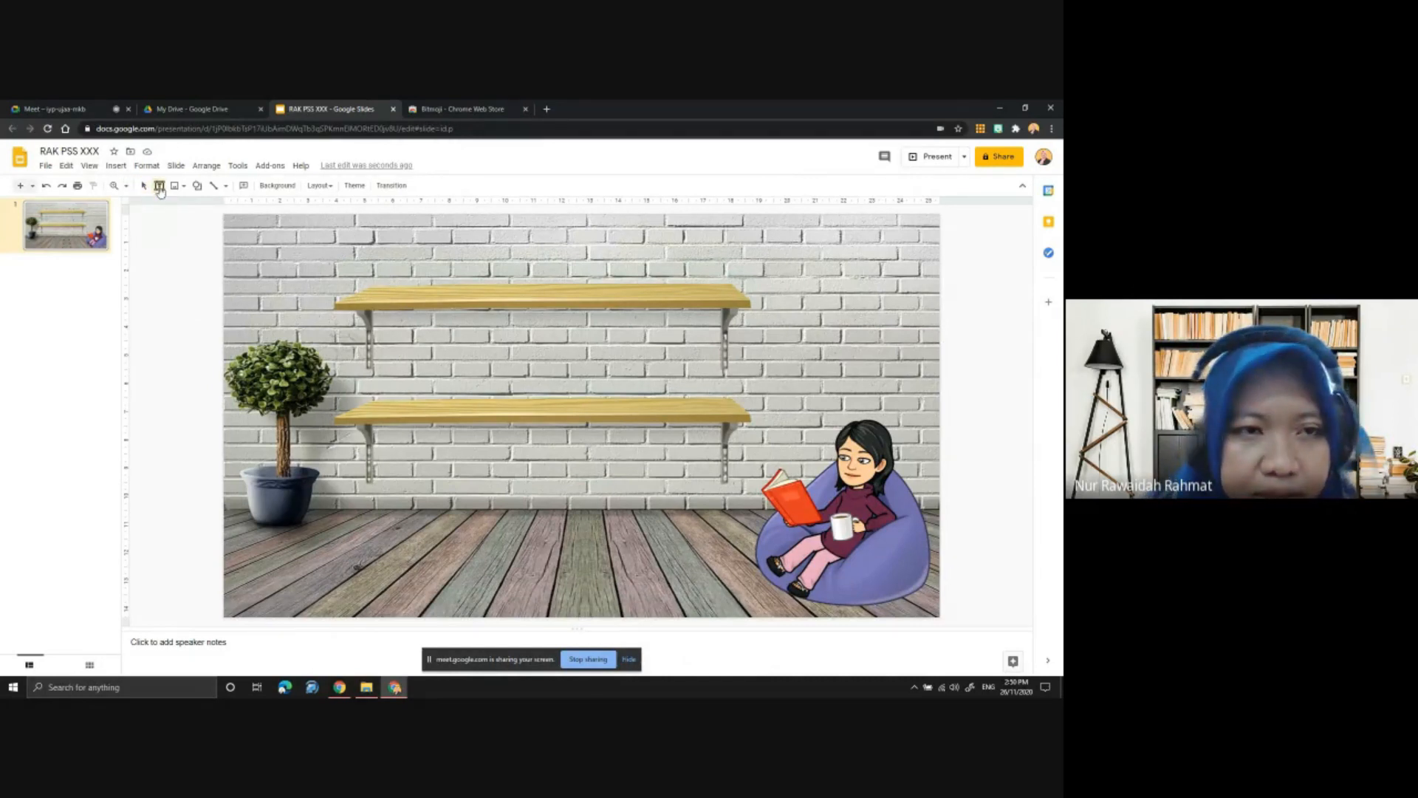
drag(434, 236, 717, 272)
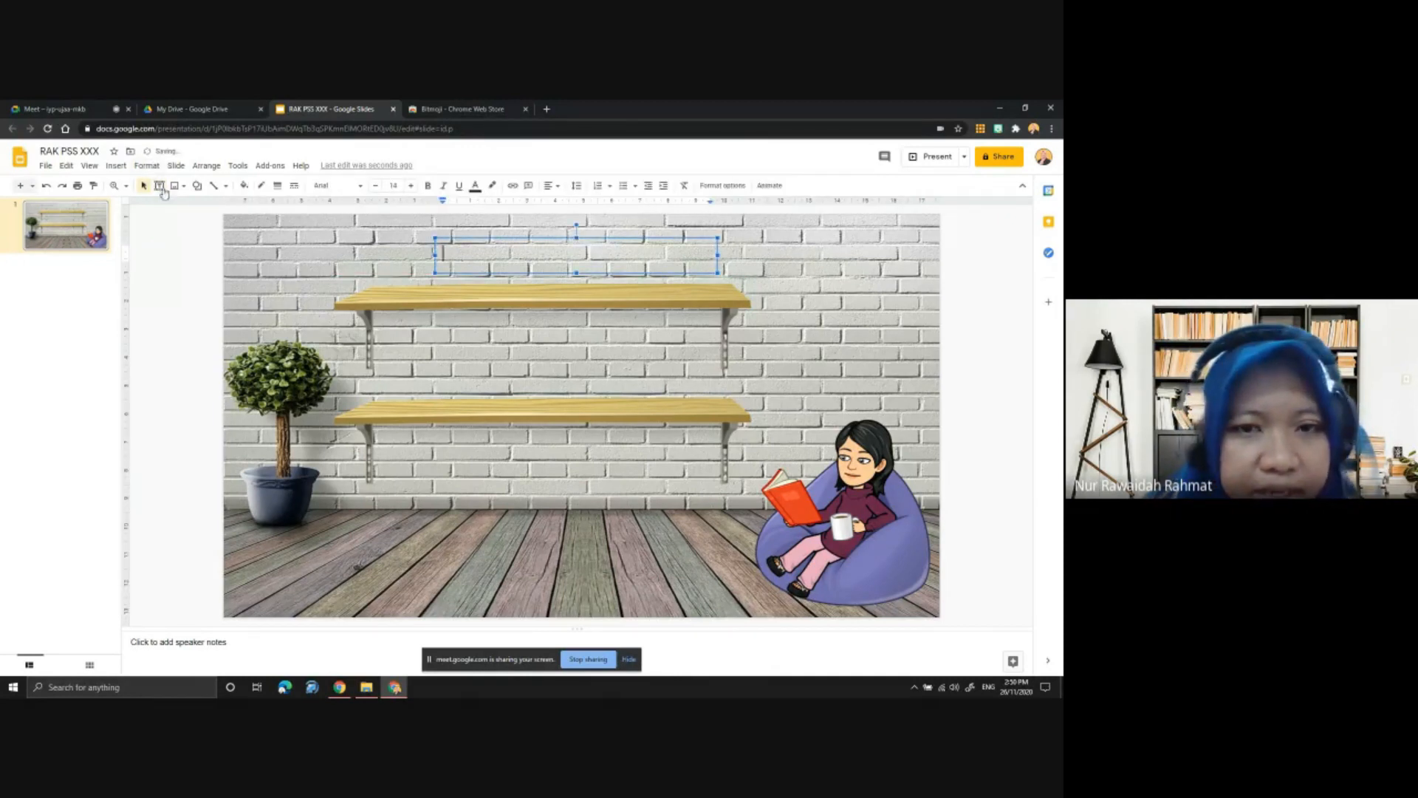